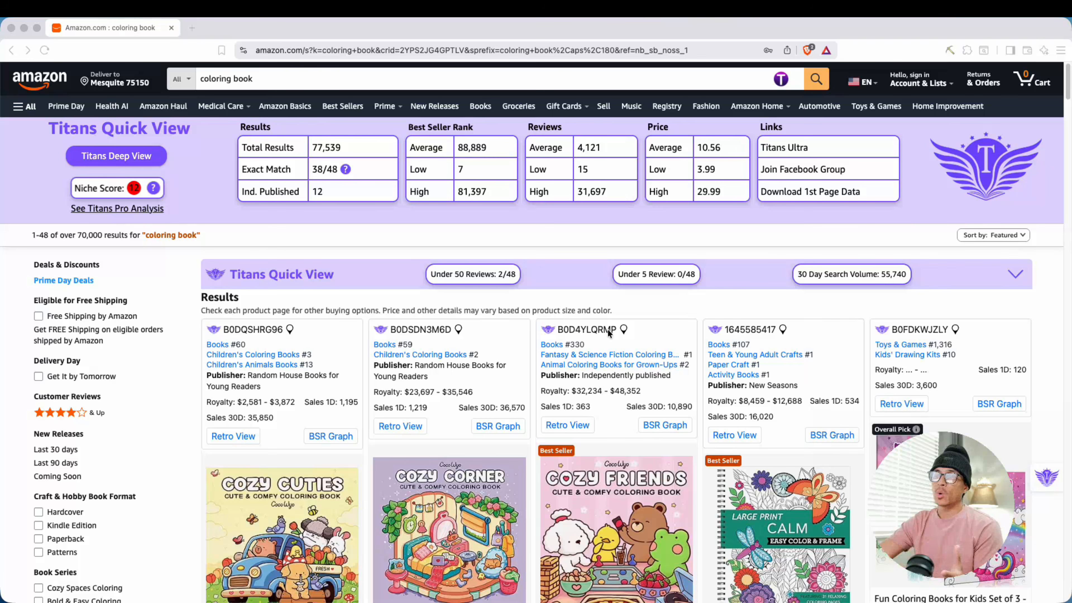
Step: Examine the sales, royalty, publisher and ranking figures of the titles in the Amazon search results for "coloring book"
scroll(609, 333, down, 3)
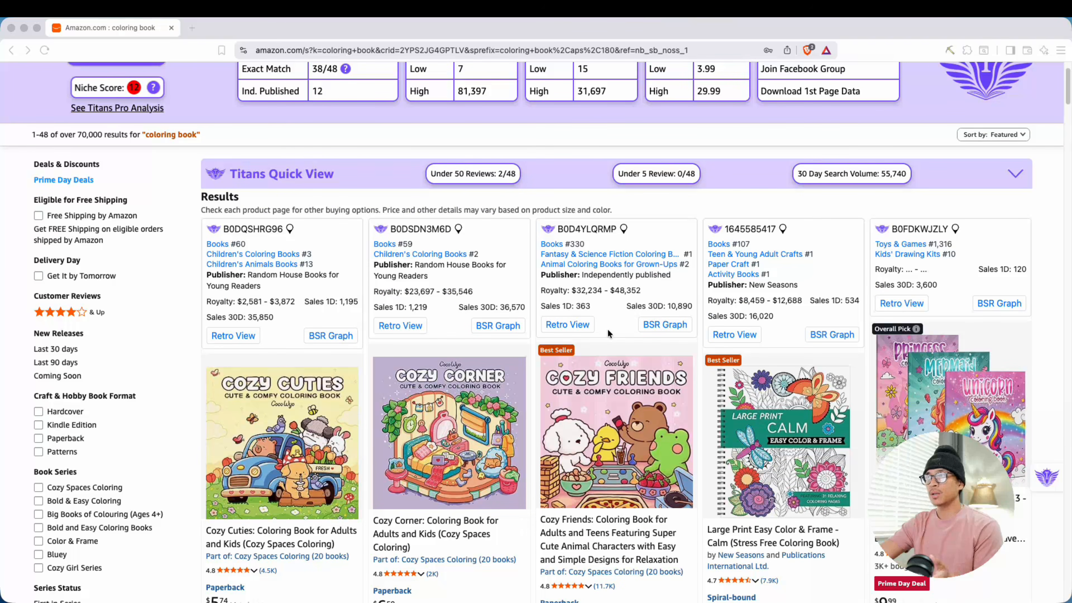
scroll(608, 333, down, 6)
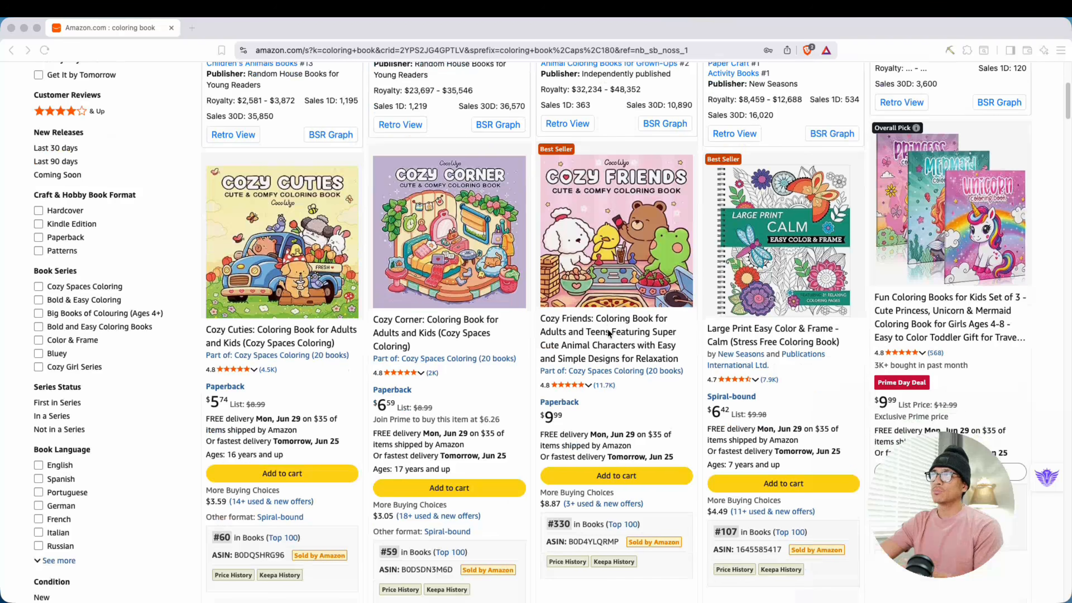
scroll(609, 333, down, 18)
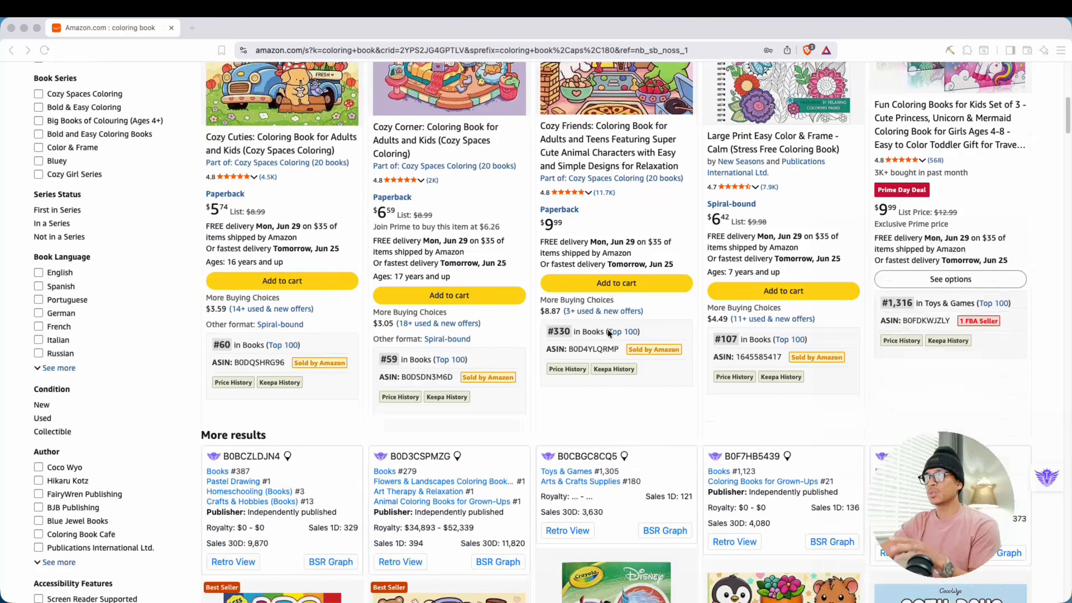
scroll(608, 333, up, 20)
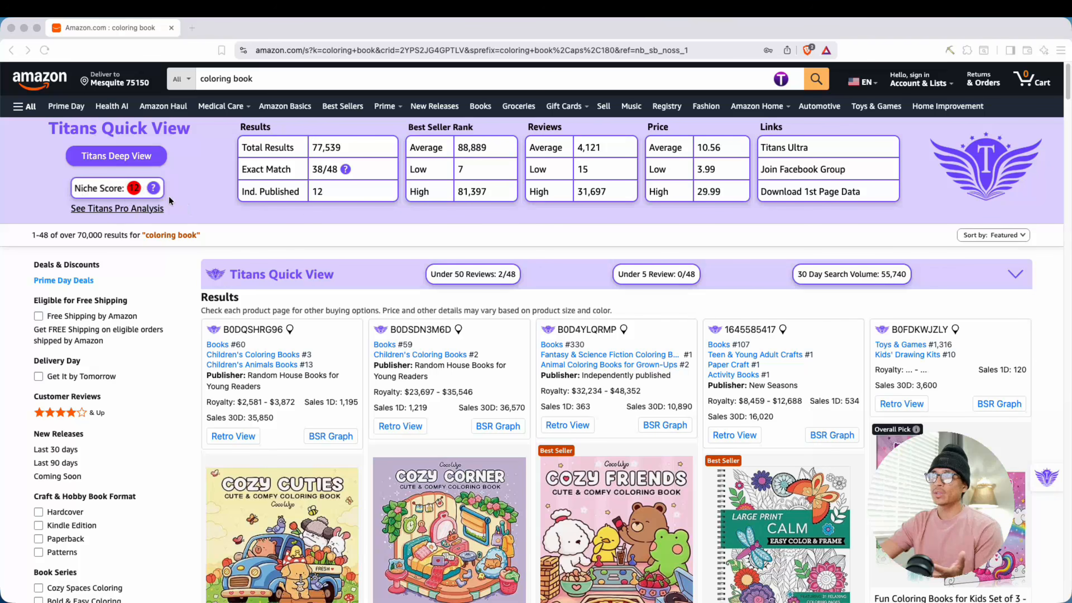
scroll(357, 233, down, 6)
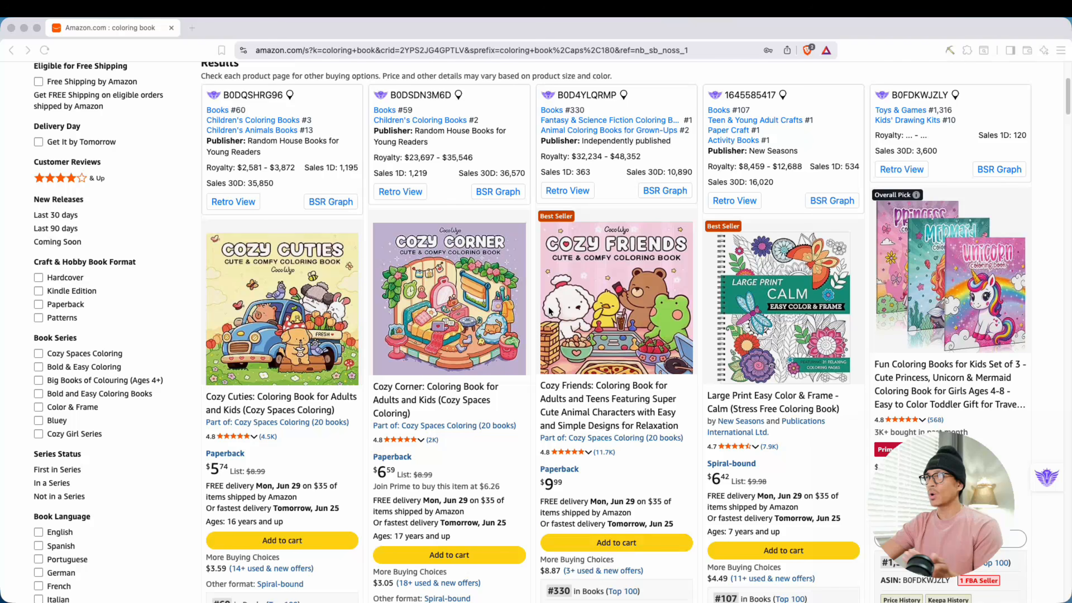
scroll(549, 311, down, 15)
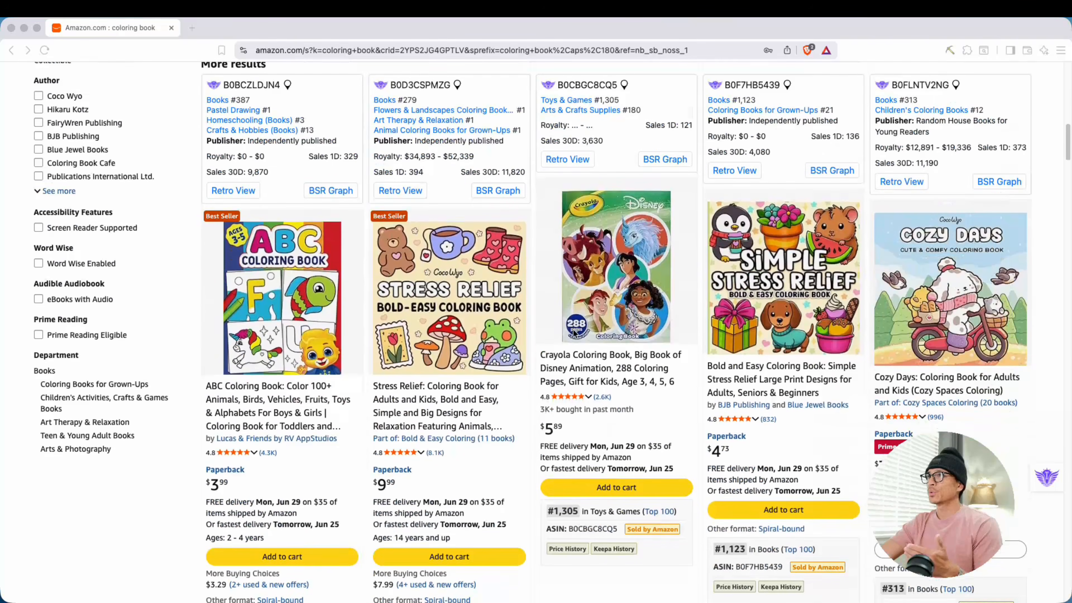
scroll(574, 333, down, 3)
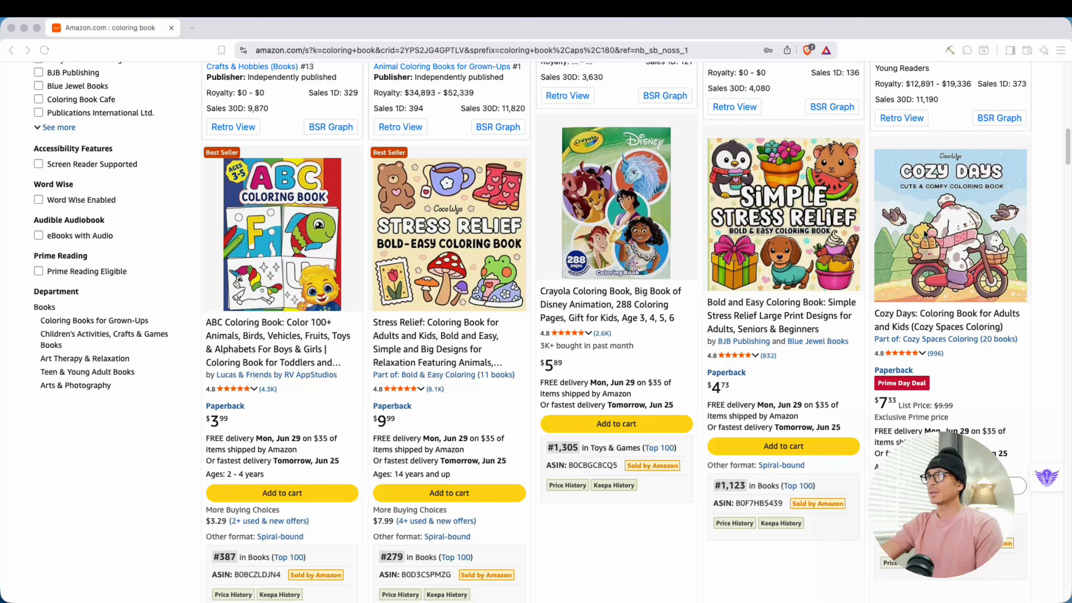
scroll(925, 233, down, 20)
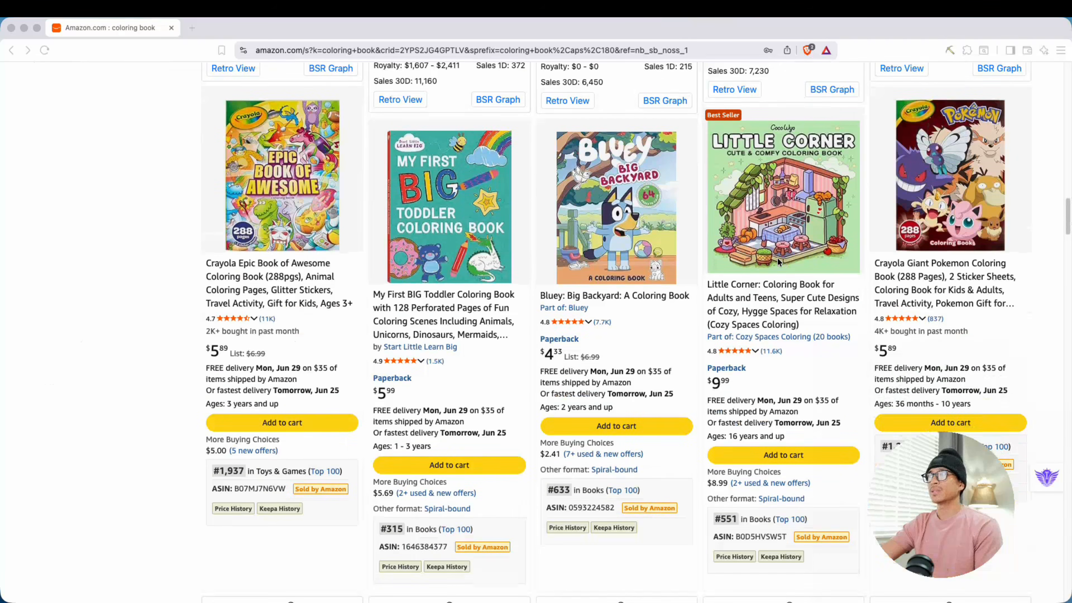
scroll(679, 277, down, 9)
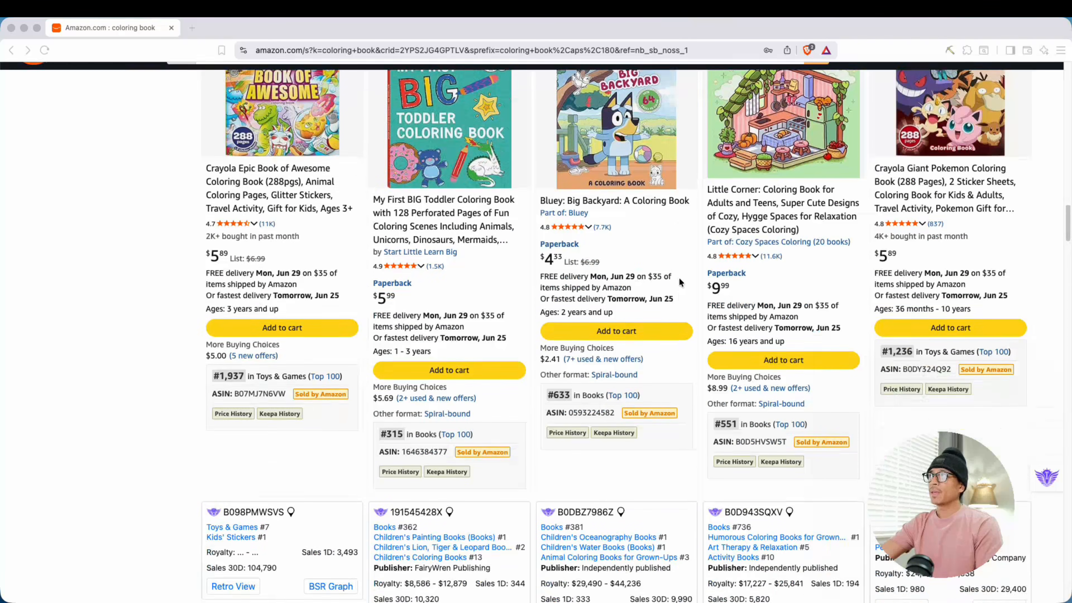
scroll(679, 280, down, 3)
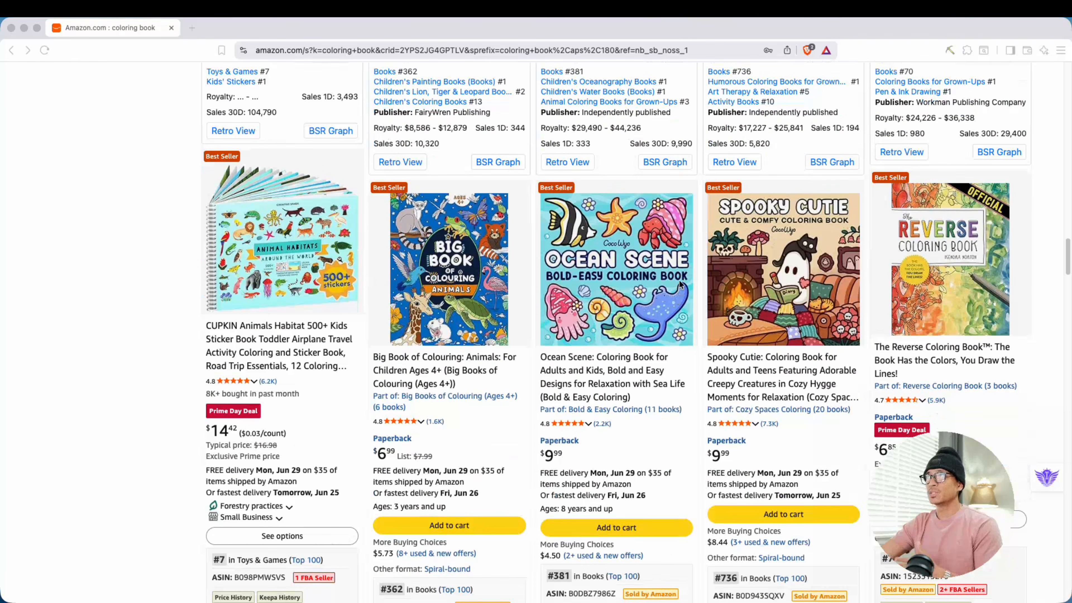
scroll(678, 286, down, 14)
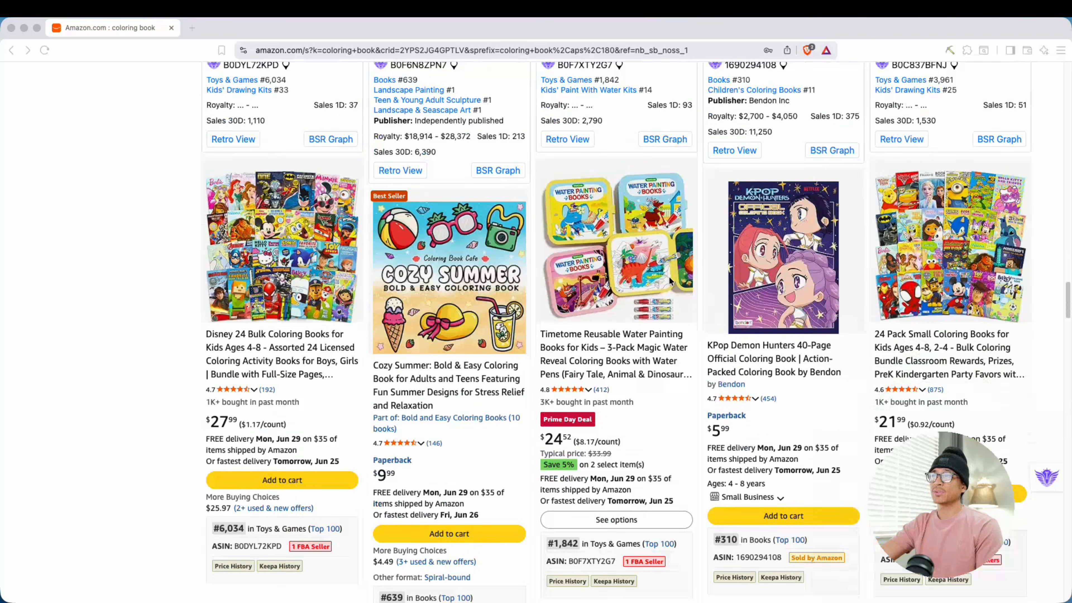
scroll(639, 329, up, 14)
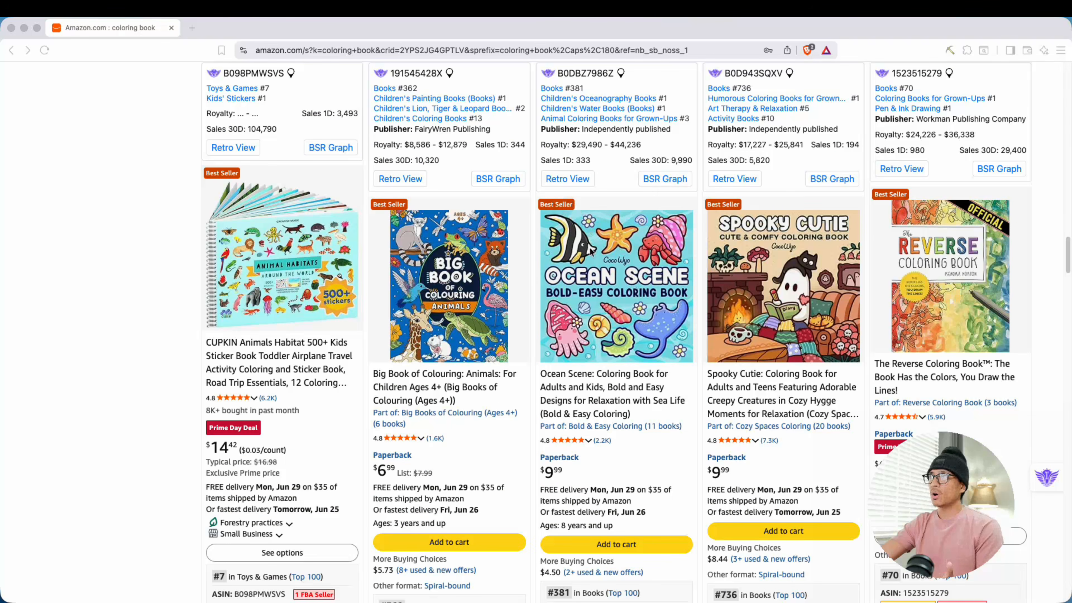
scroll(591, 250, down, 11)
scroll(466, 323, down, 20)
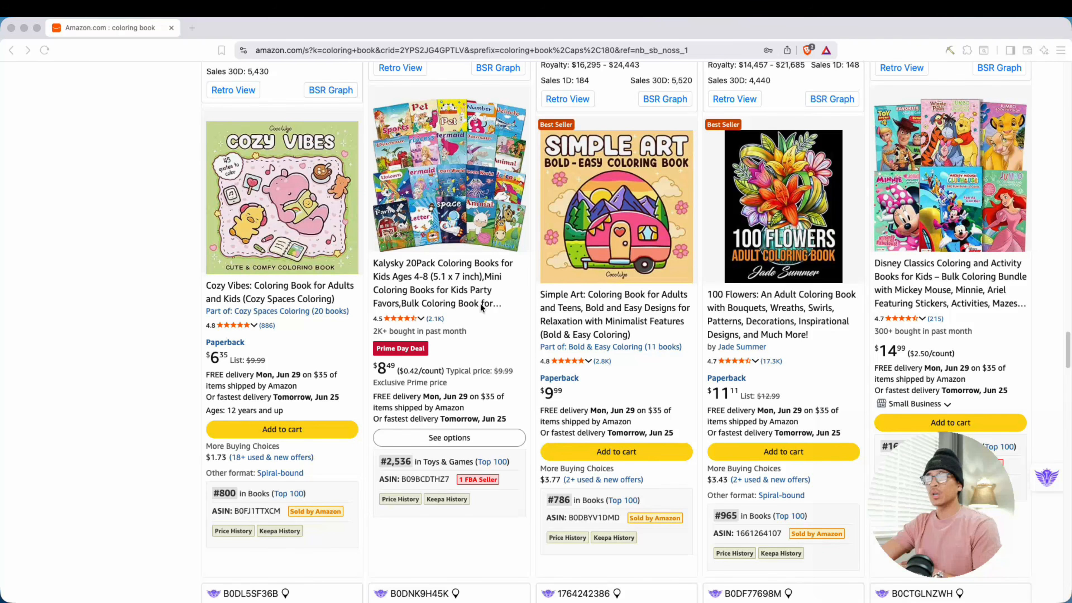
Step: Check the royalty range of the Simple Art coloring book and view the product details of Girl Moments
scroll(479, 303, up, 5)
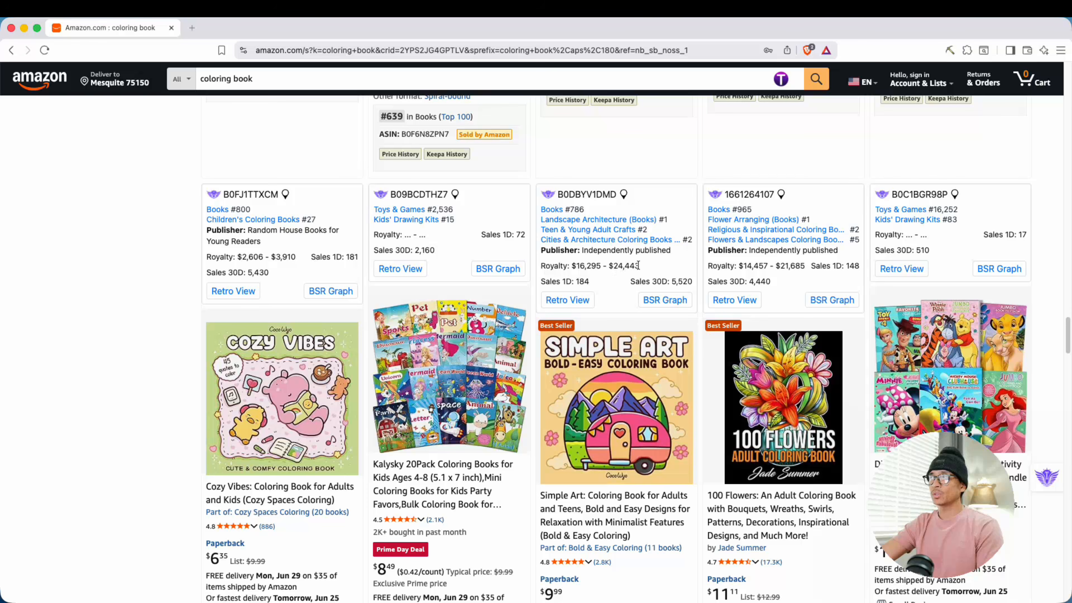
drag(639, 265, 549, 266)
click(545, 266)
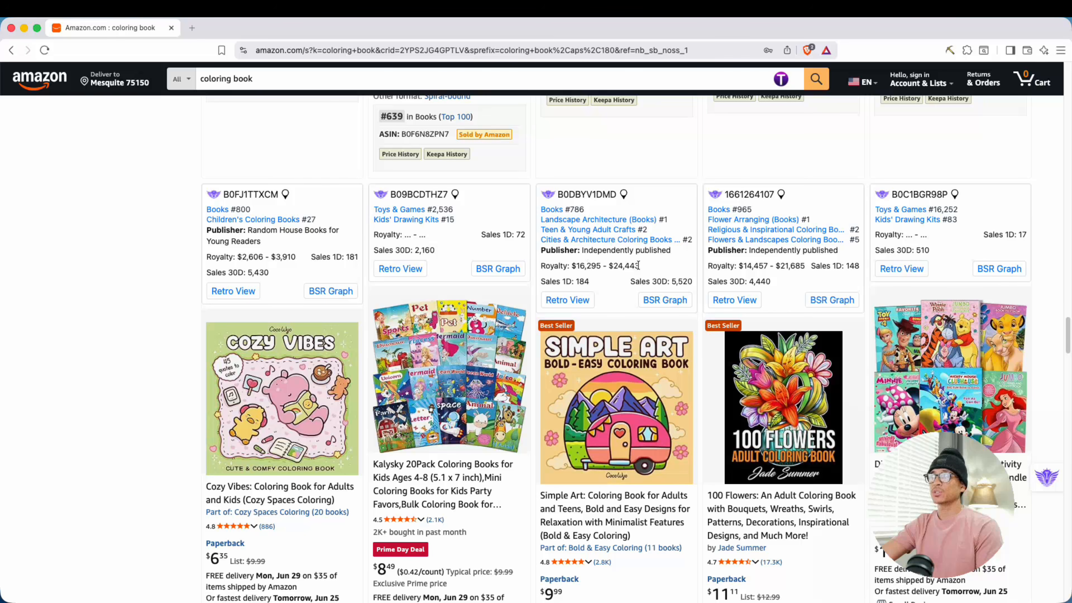
scroll(164, 335, down, 10)
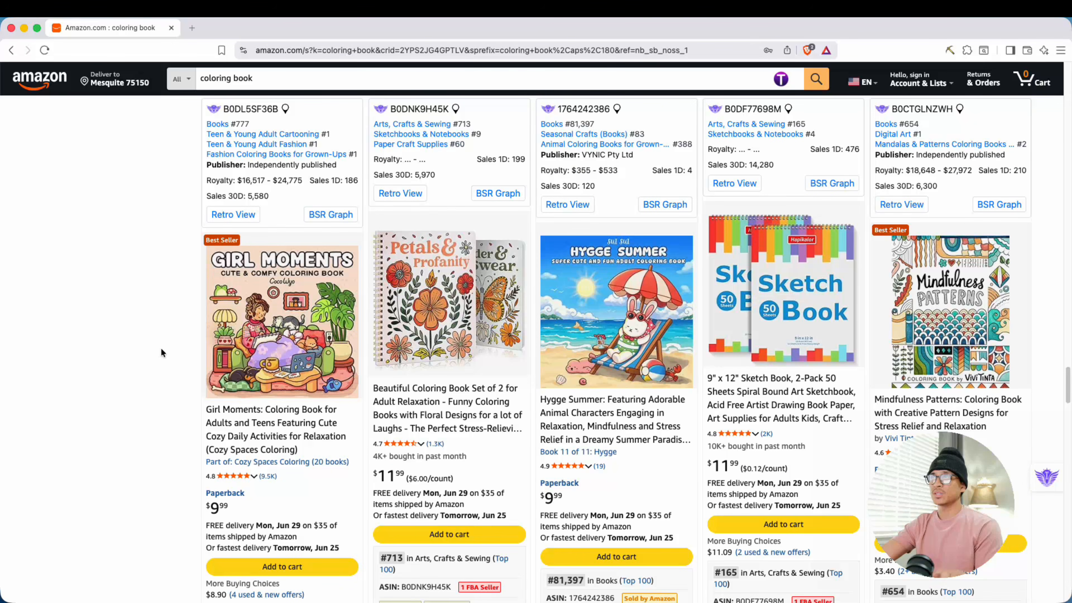
mouse_move(262, 300)
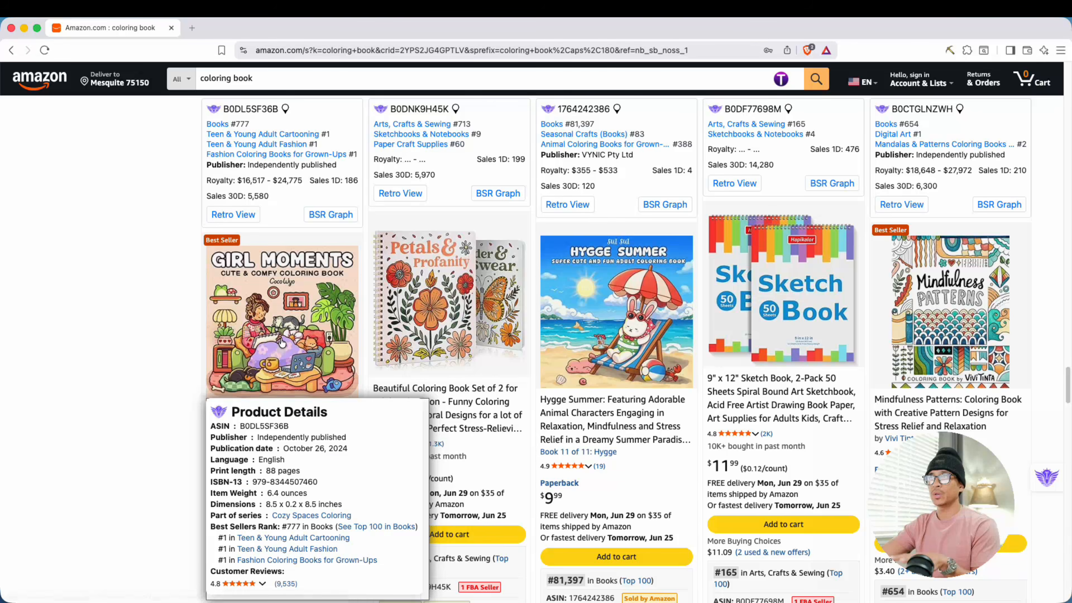
scroll(282, 342, up, 5)
scroll(282, 342, up, 8)
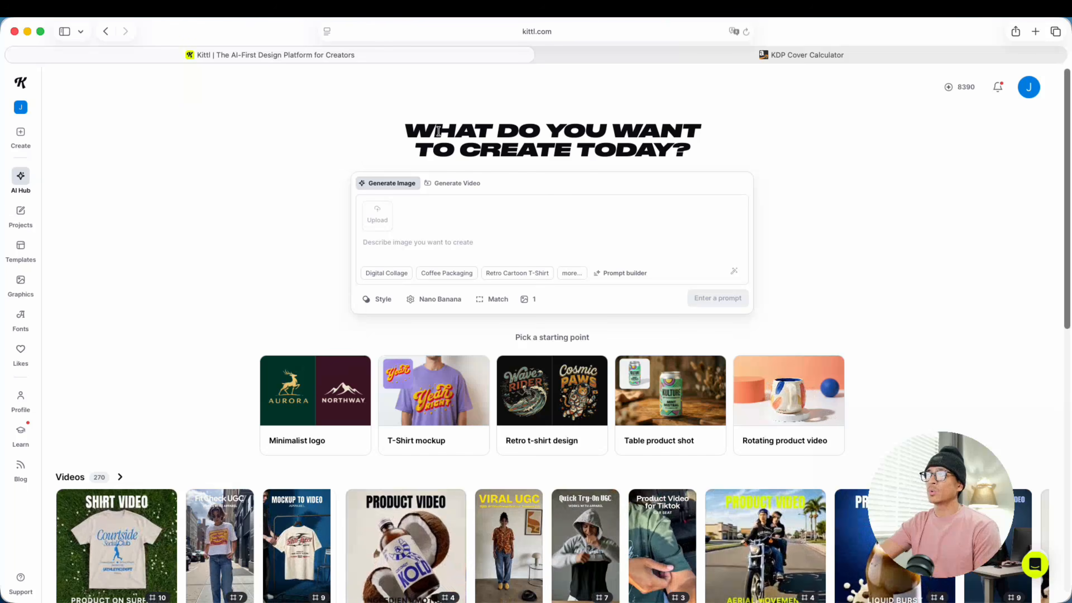
Step: Switch to Kittl and look through the Prompt builder's perspective, effects, environment and lighting options for image generation
click(410, 245)
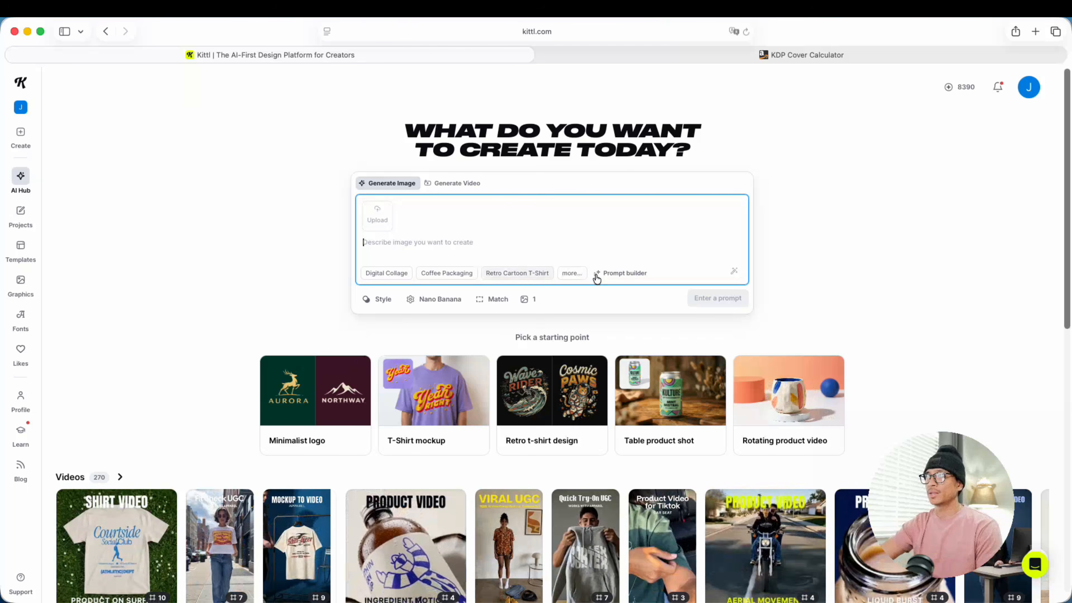
click(616, 274)
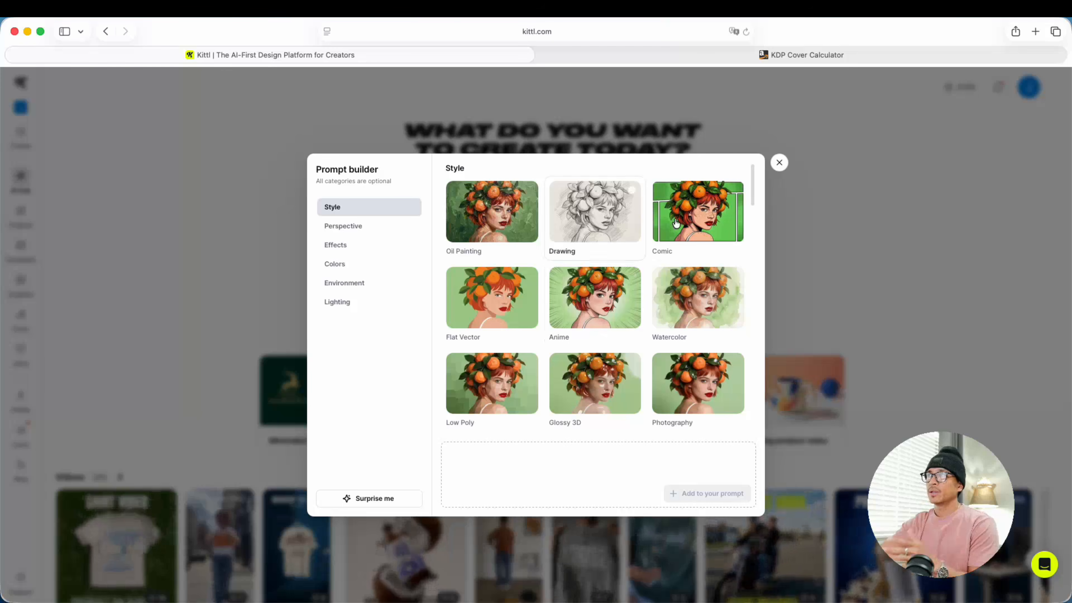
click(356, 227)
click(342, 245)
click(343, 281)
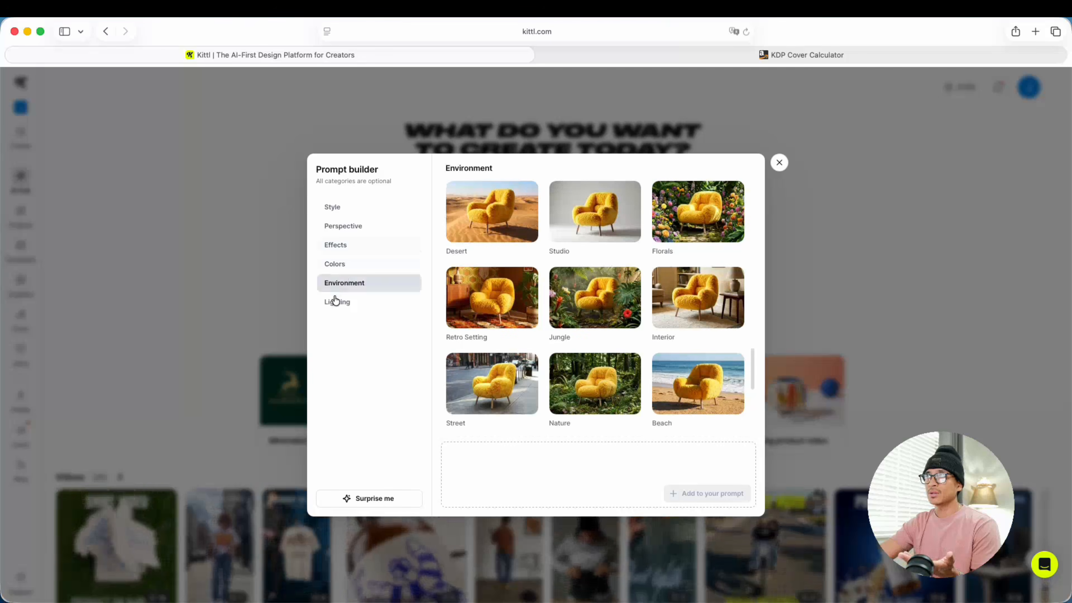
click(336, 302)
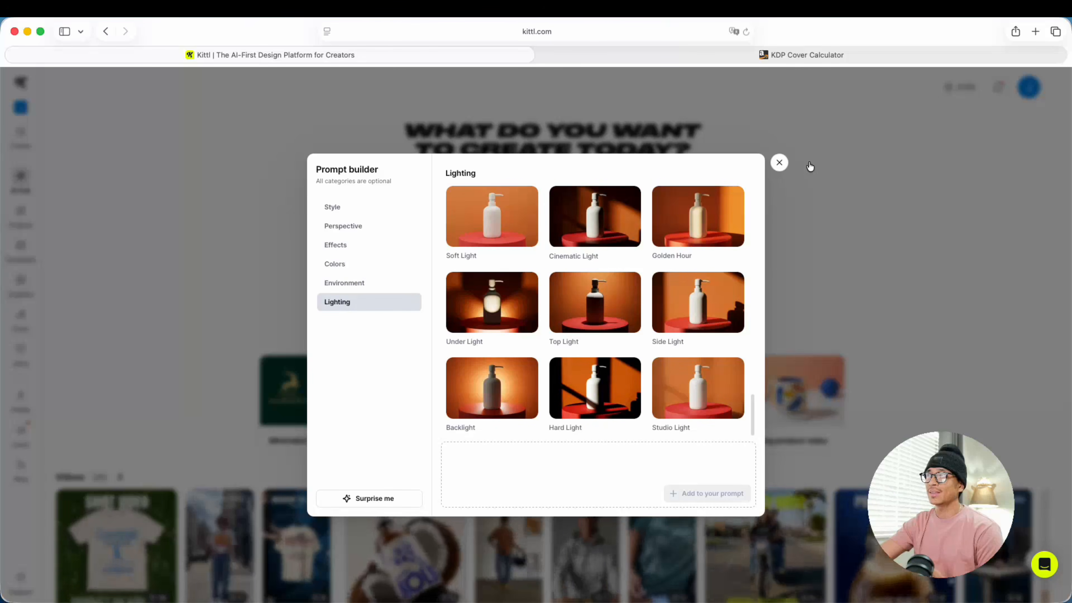
click(779, 163)
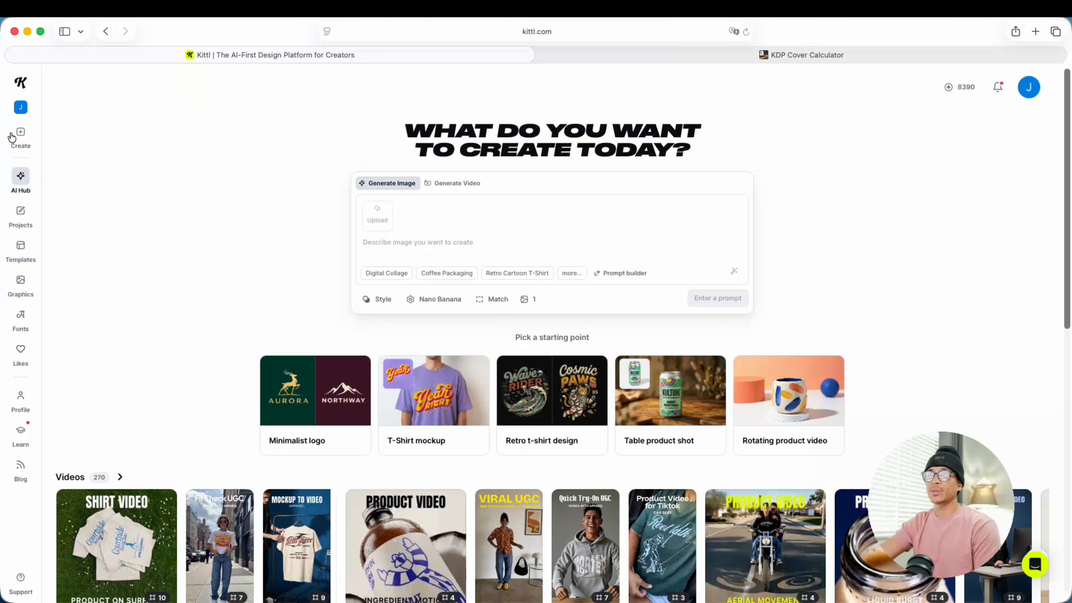
Step: Start a new Kittl project and set the artboard size unit to mm
click(20, 133)
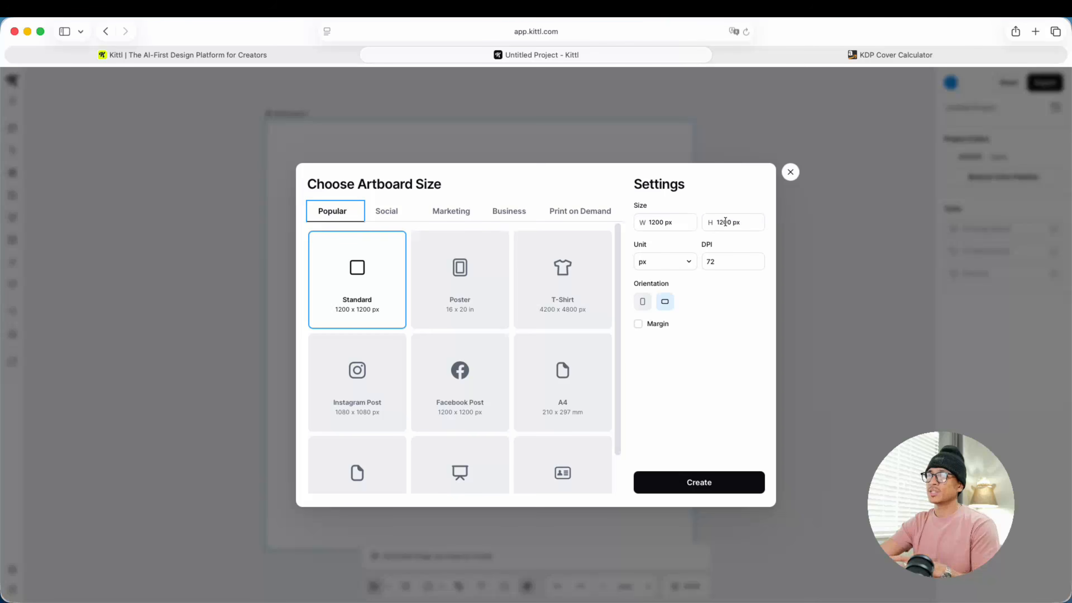
click(677, 265)
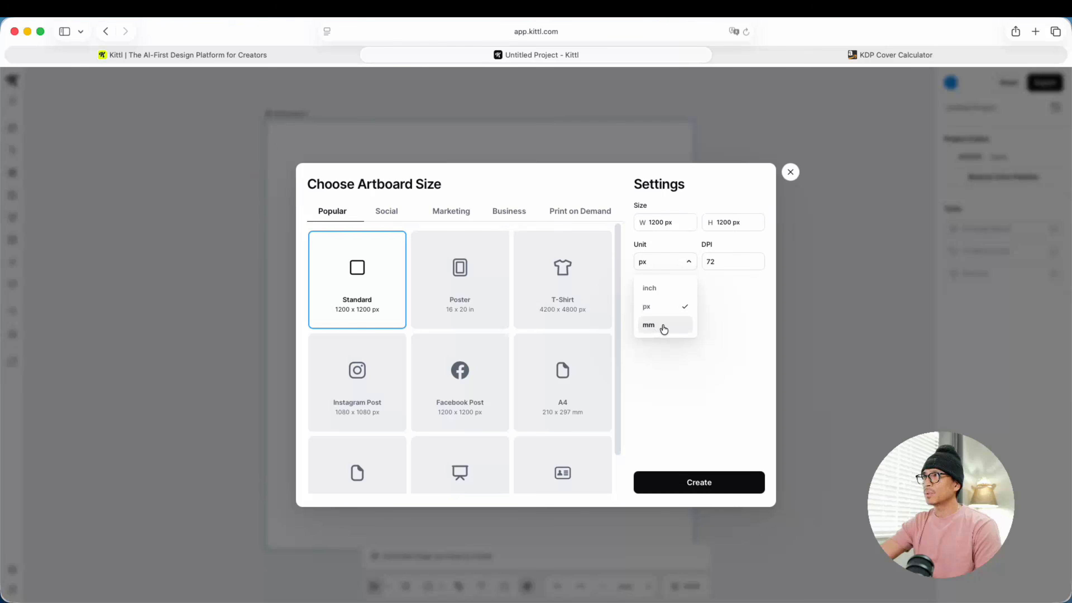
click(656, 288)
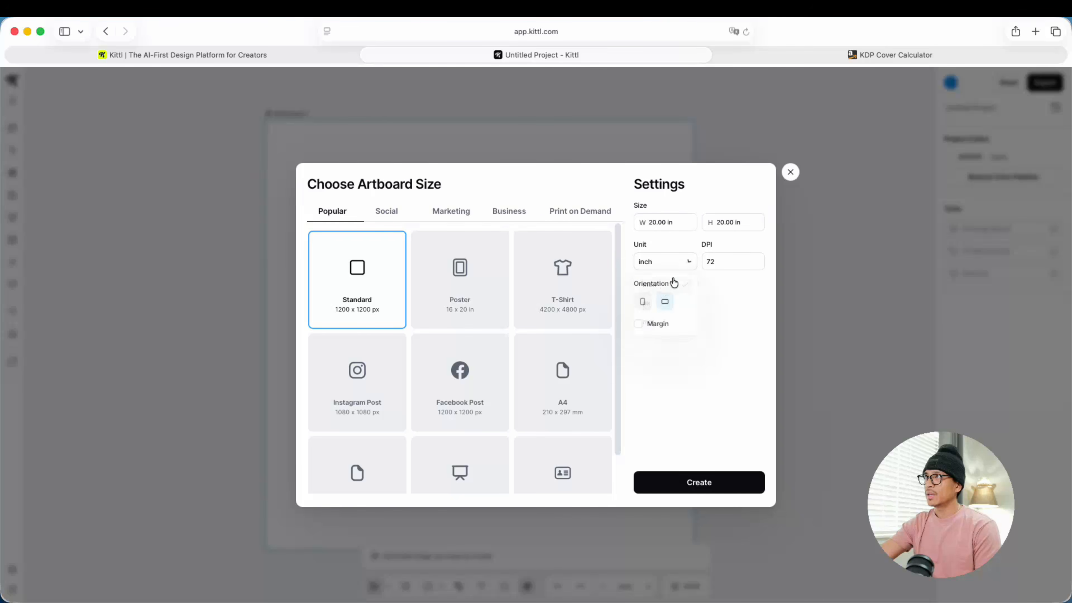
click(648, 222)
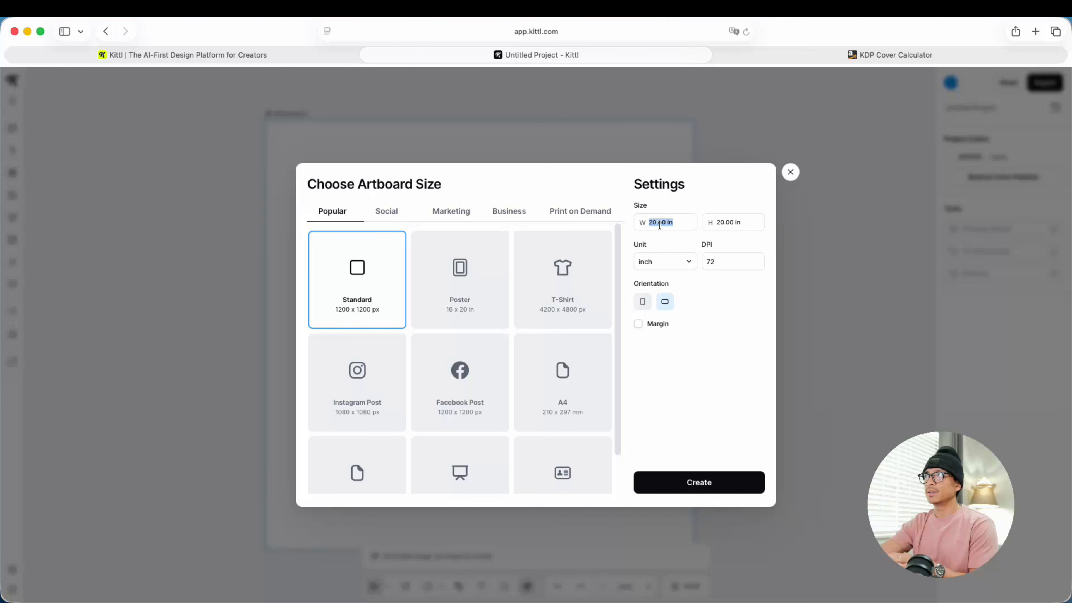
click(661, 223)
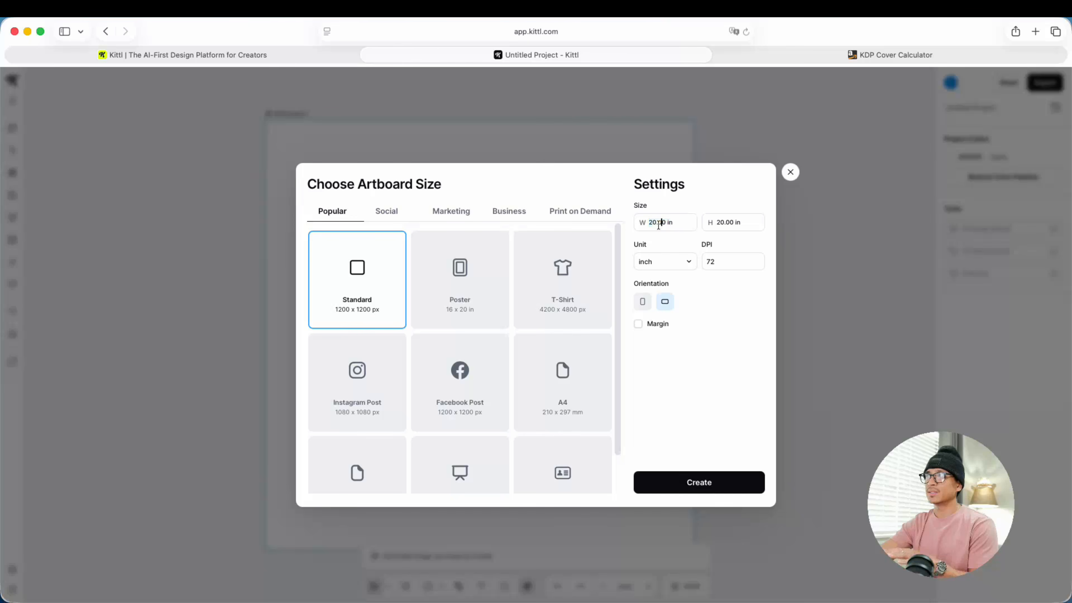
click(657, 267)
click(664, 323)
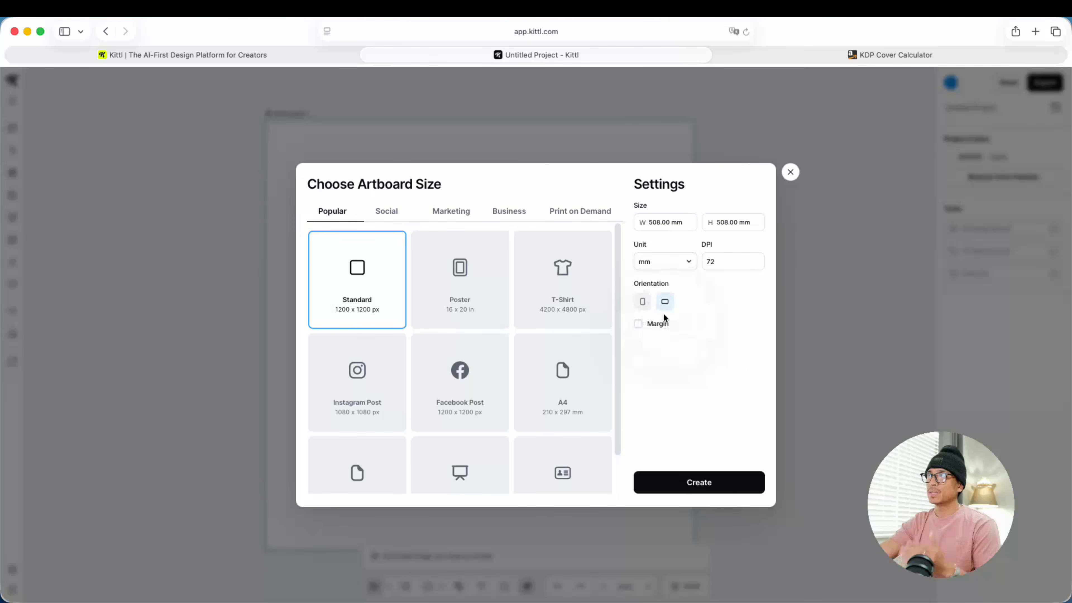
Step: Switch to the KDP Cover Calculator and choose Paperback binding, a Black & white interior and White paper
click(777, 55)
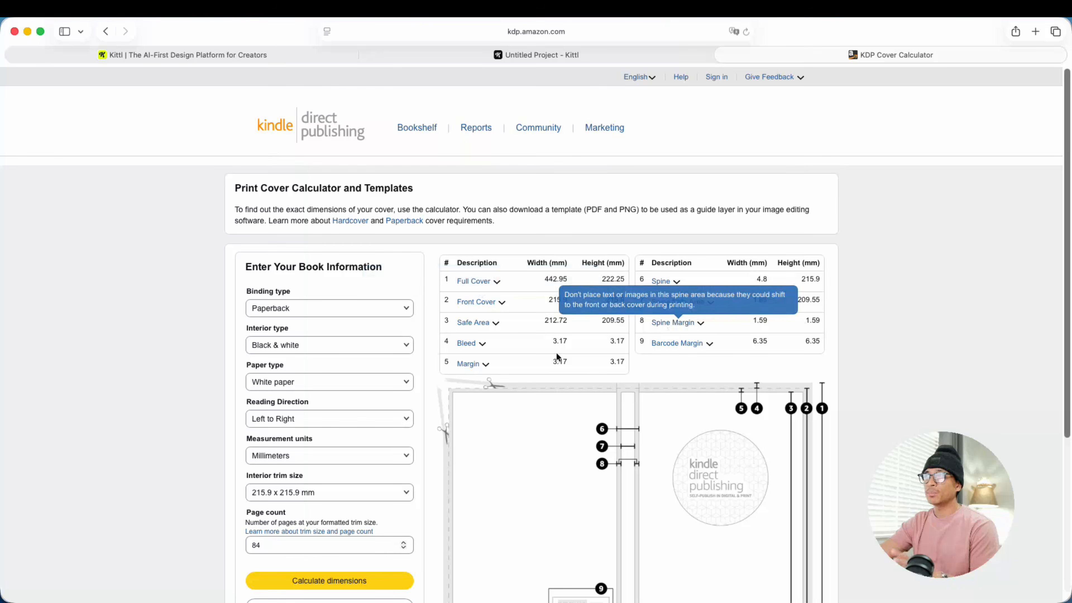
scroll(533, 311, down, 2)
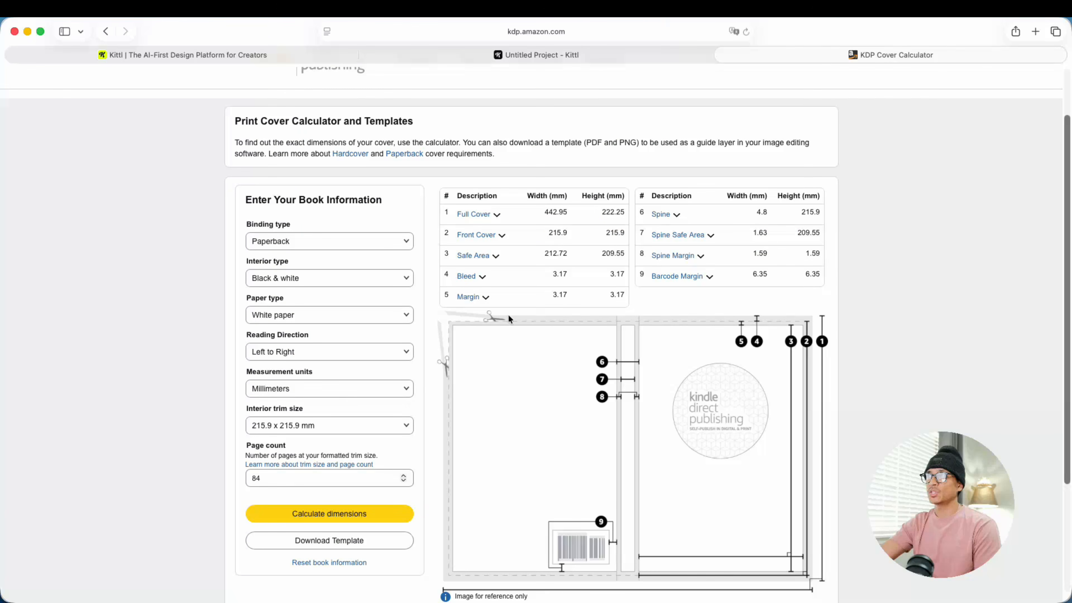
click(263, 241)
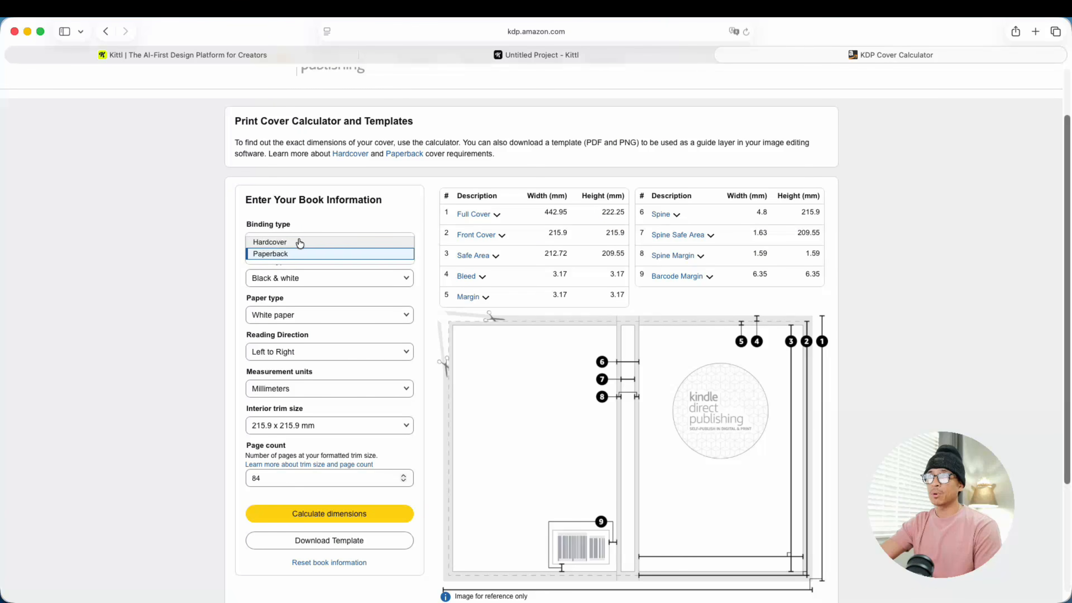
click(297, 247)
click(287, 277)
click(291, 279)
click(295, 315)
click(277, 314)
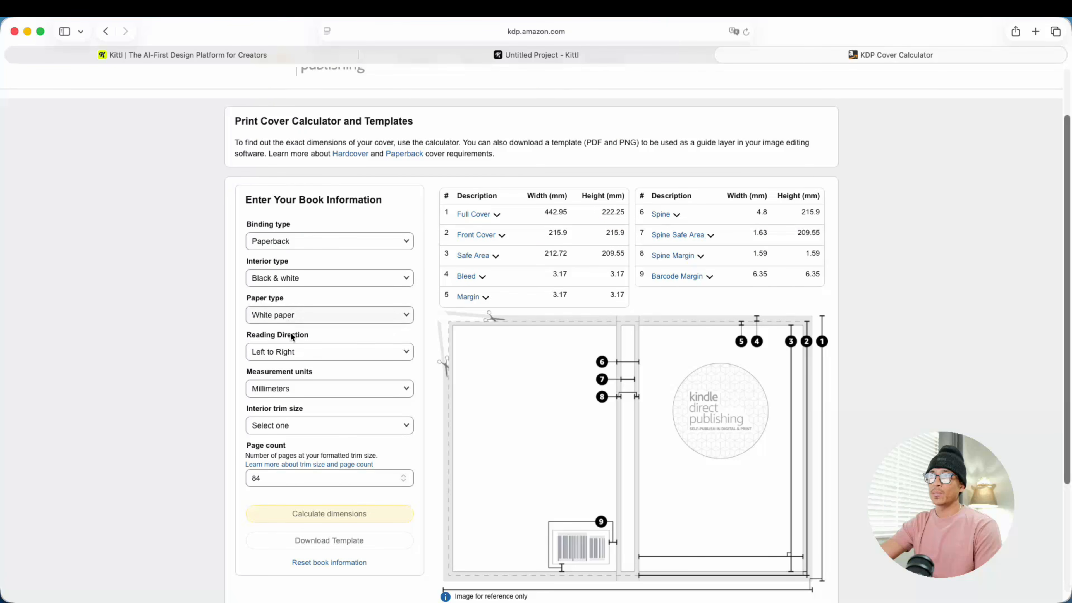
Step: Choose Left to Right as the reading direction and Millimeters as the measurement units for the cover calculation
click(283, 351)
click(283, 352)
click(287, 388)
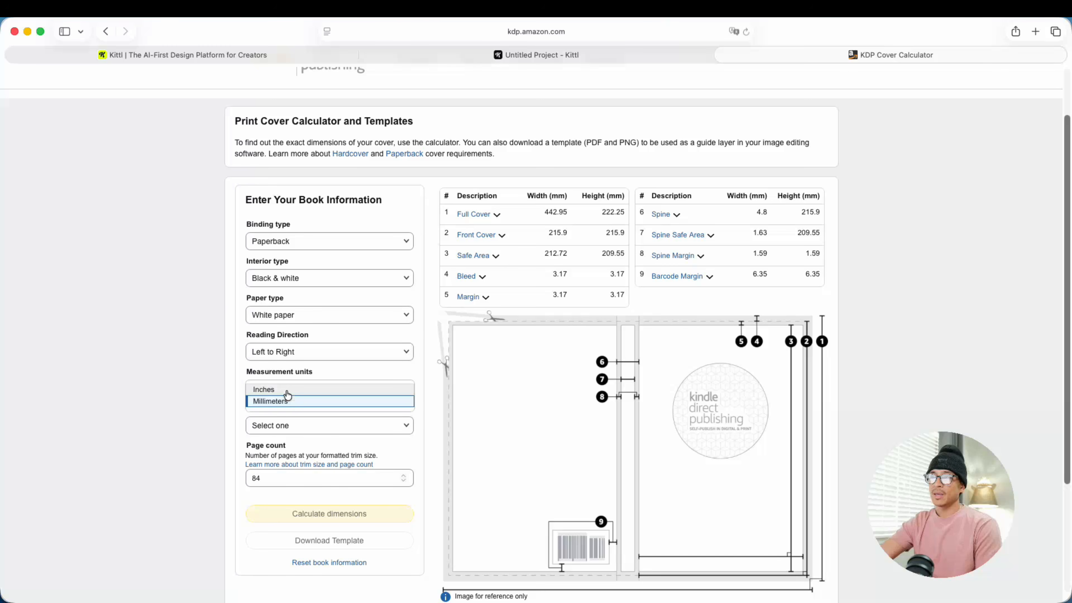
click(296, 401)
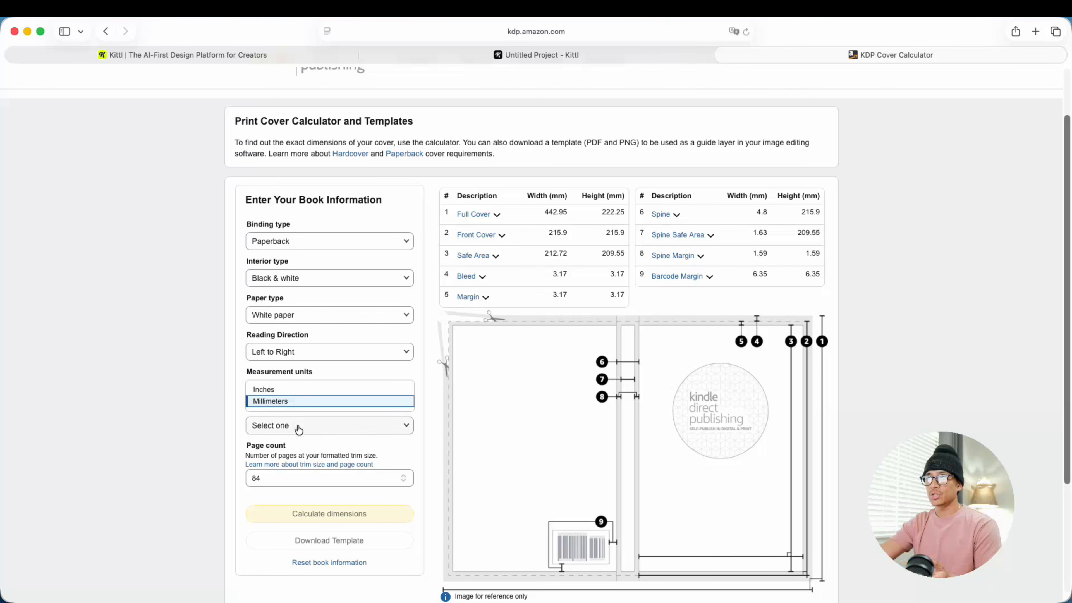
Step: Choose the 215.9 x 215.9 mm interior trim size and highlight the Full Cover width and height values
click(299, 425)
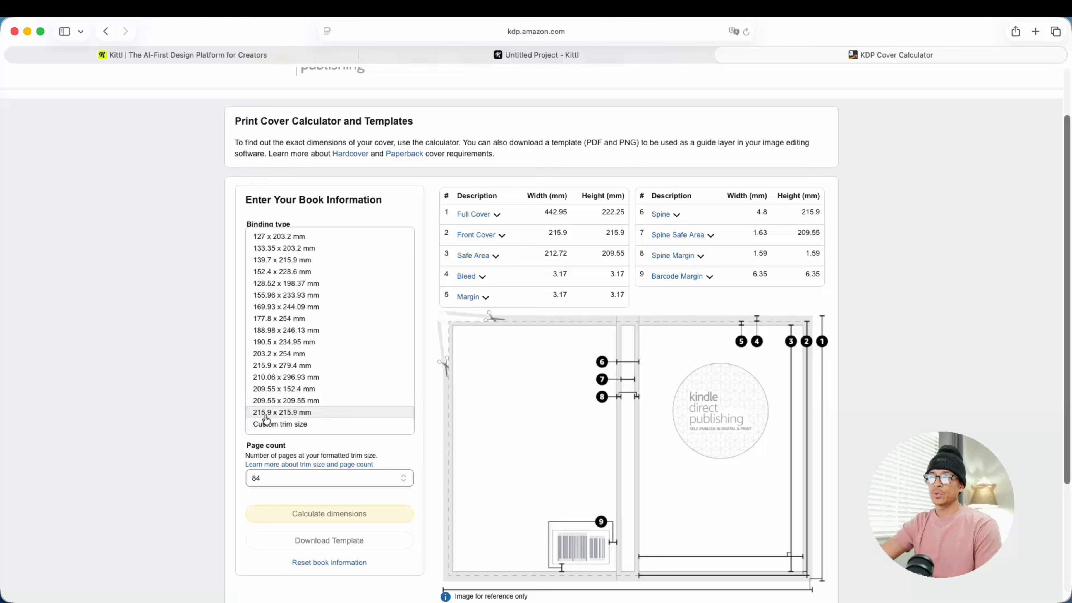
click(313, 416)
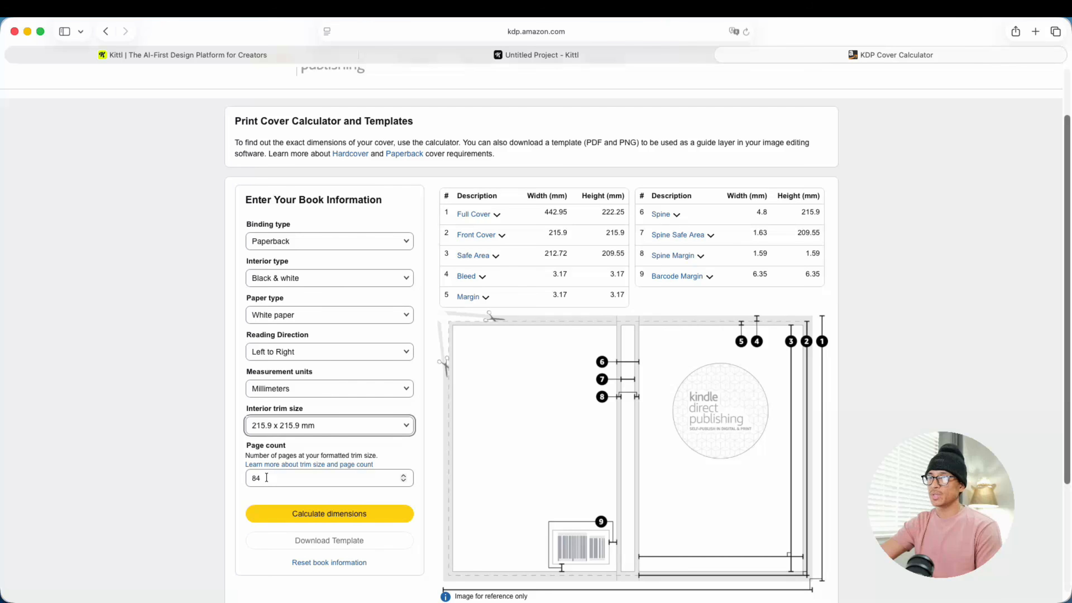
drag(543, 213, 625, 212)
click(542, 213)
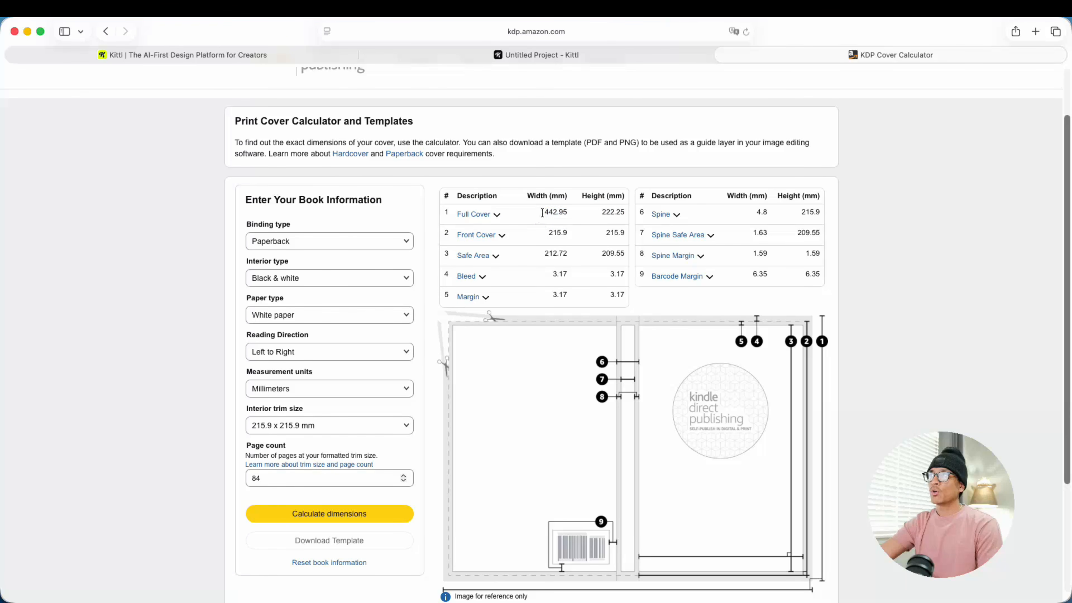
drag(542, 212, 571, 210)
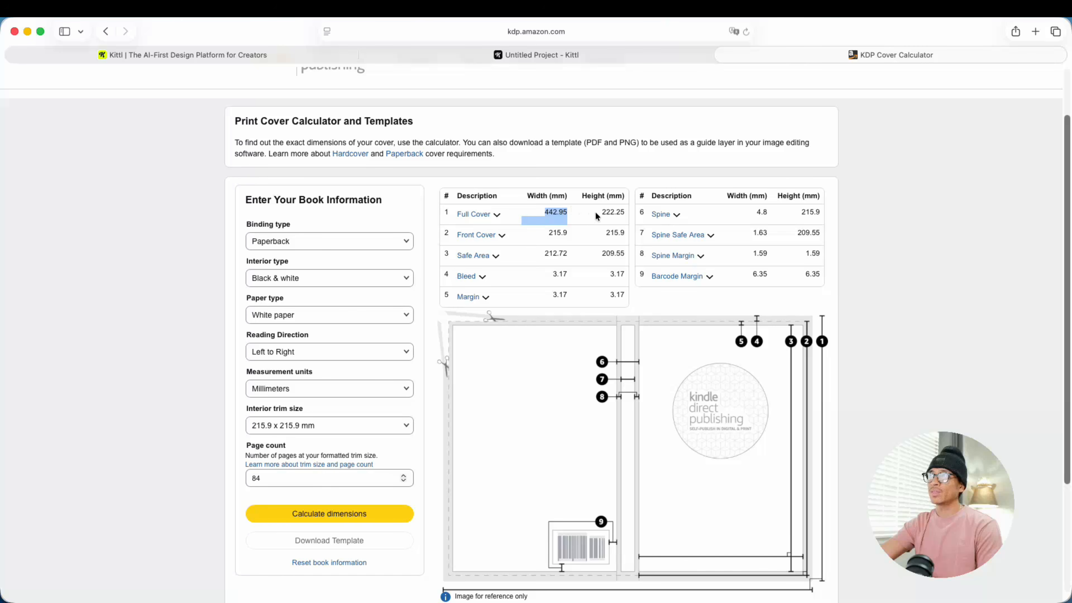
click(606, 213)
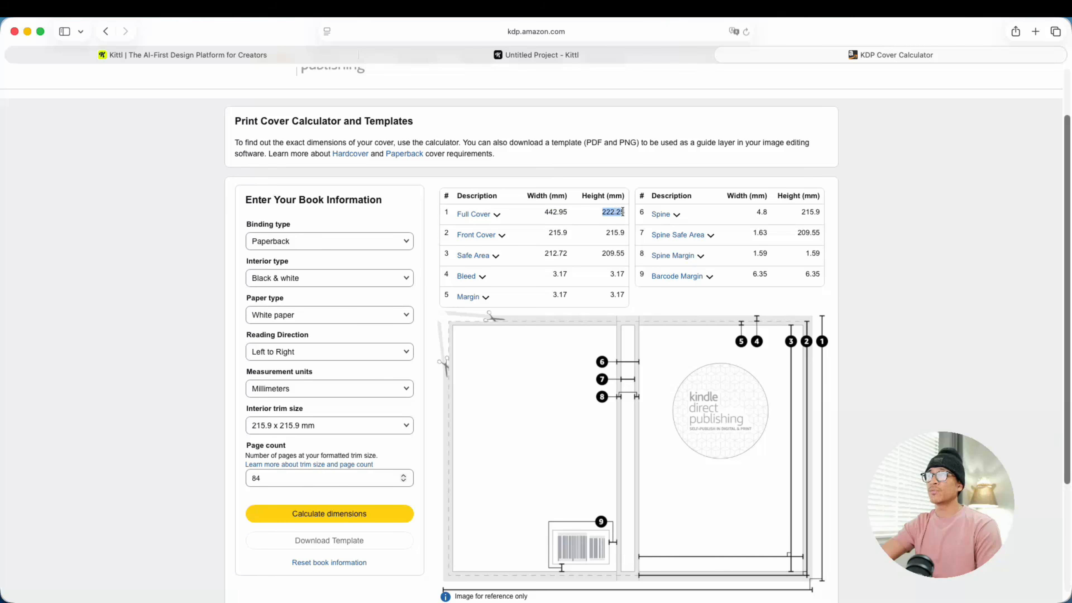
Step: Switch to Kittl and set the artboard size to 442.95 mm wide by 222.25 mm high, checking it against the KDP Cover Calculator
key(ctrl+shift+Tab)
text(4)
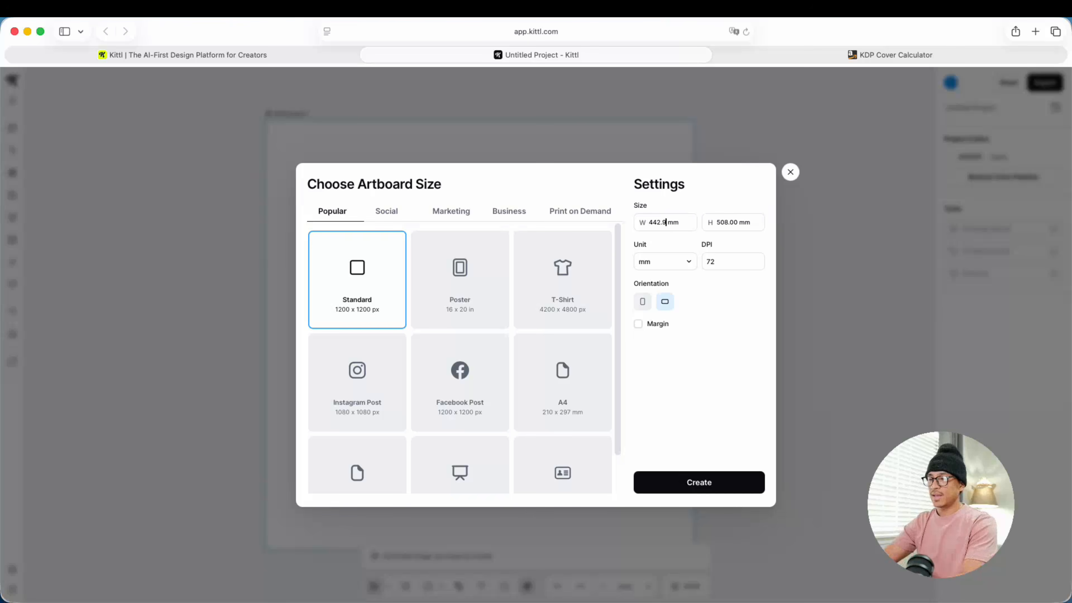
click(886, 55)
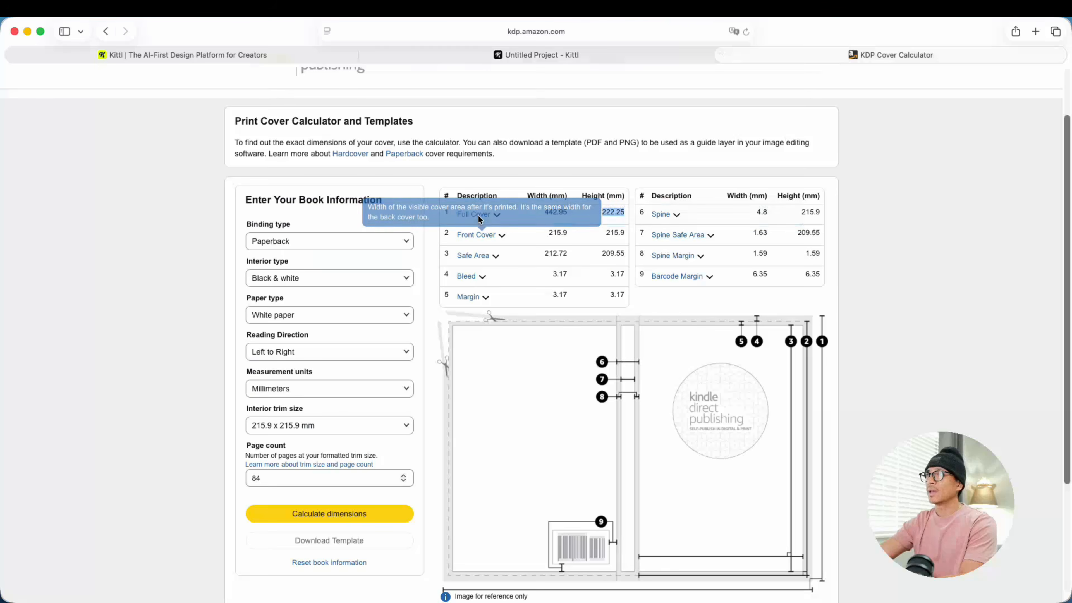
click(598, 53)
drag(717, 222, 741, 222)
text(222.25)
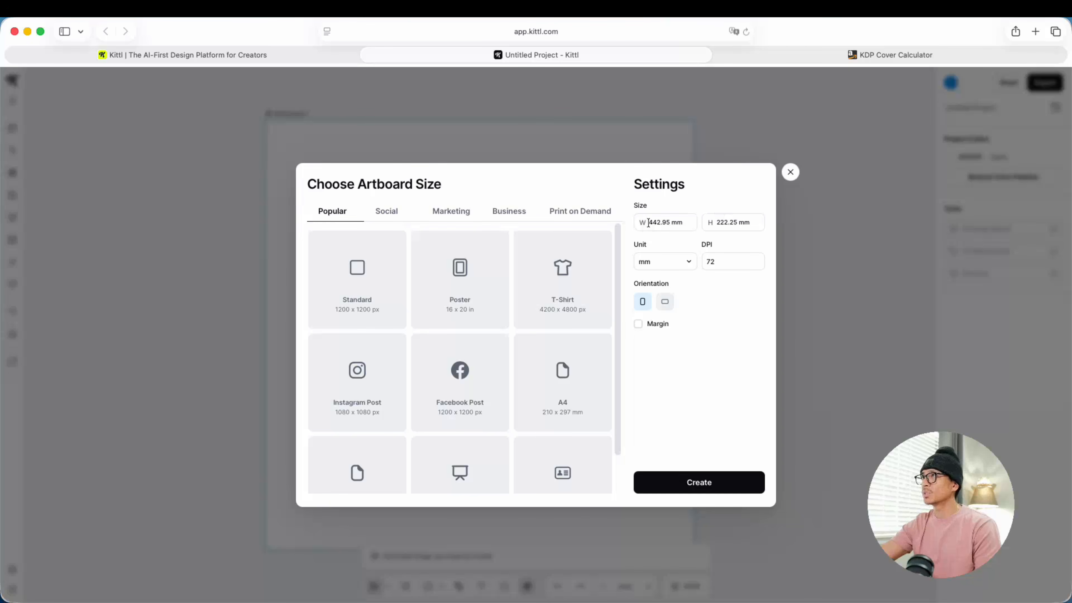
click(820, 56)
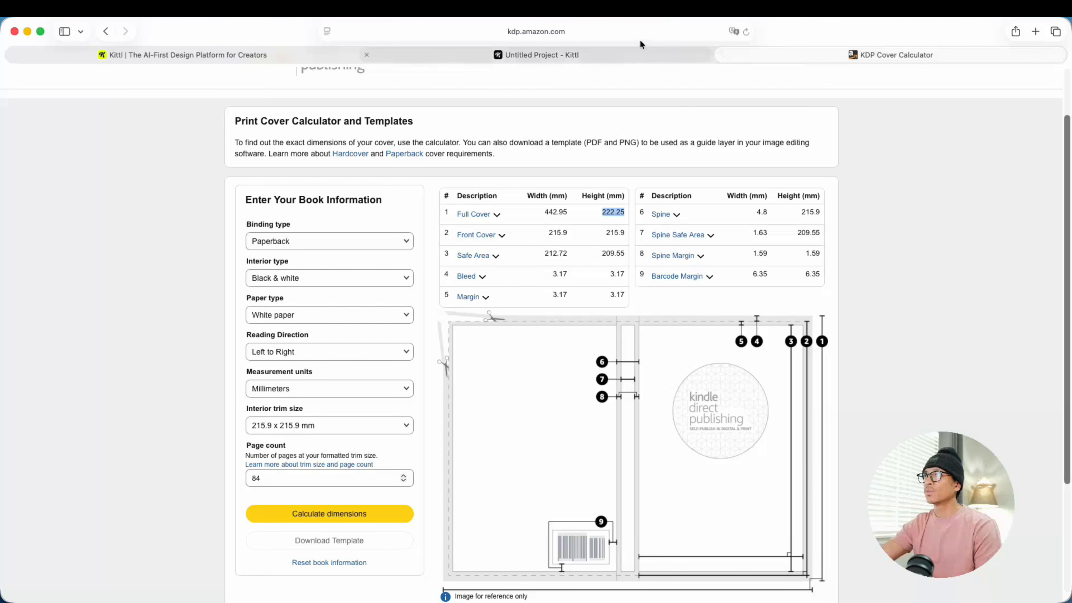
click(633, 53)
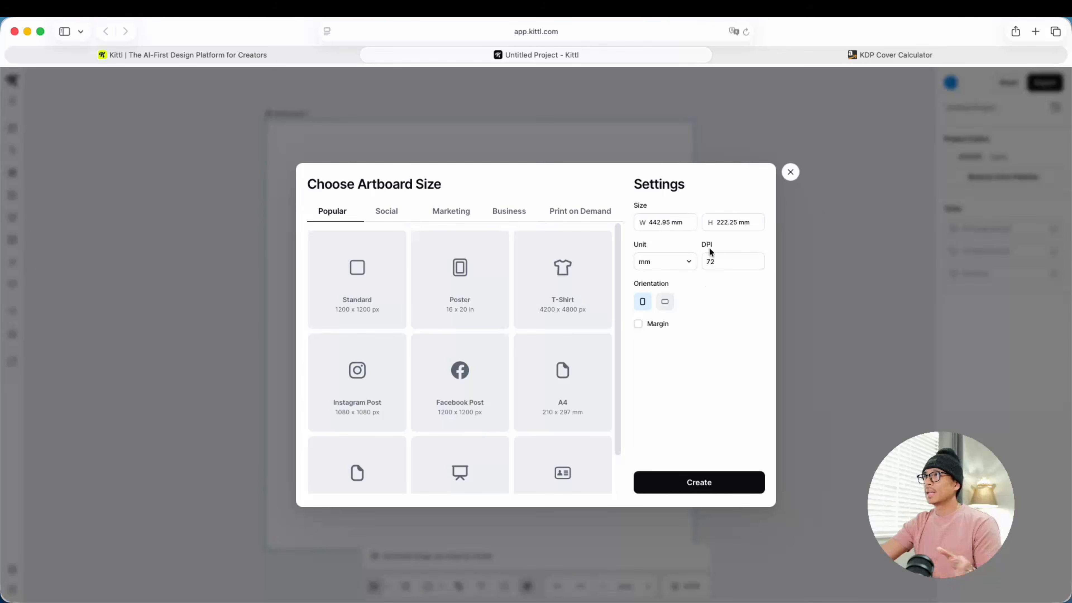
Step: Set the artboard resolution to 300 DPI and create the artboard
double_click(704, 263)
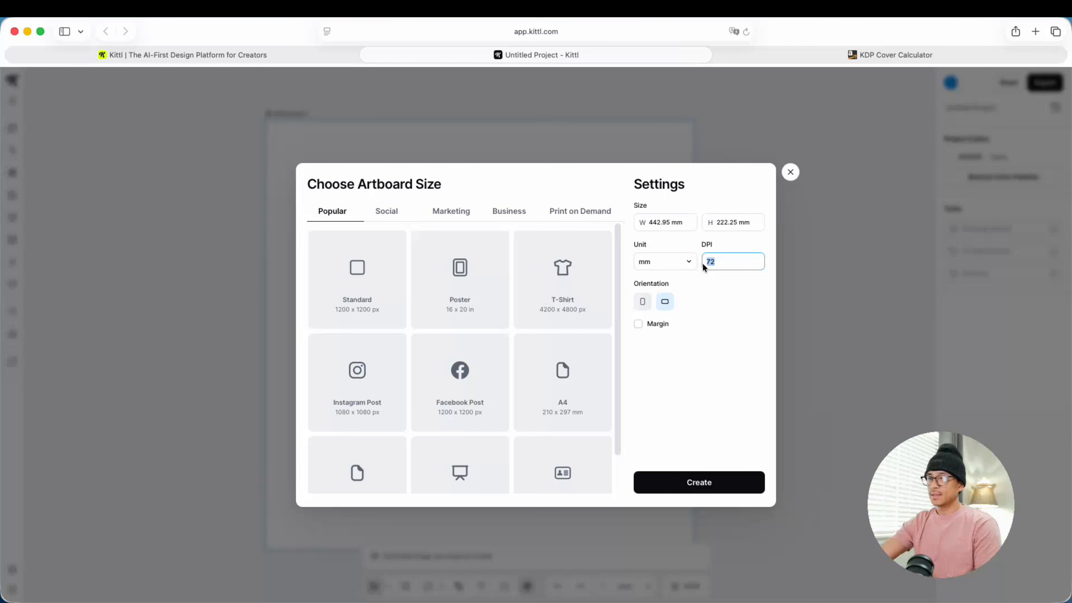
text(300)
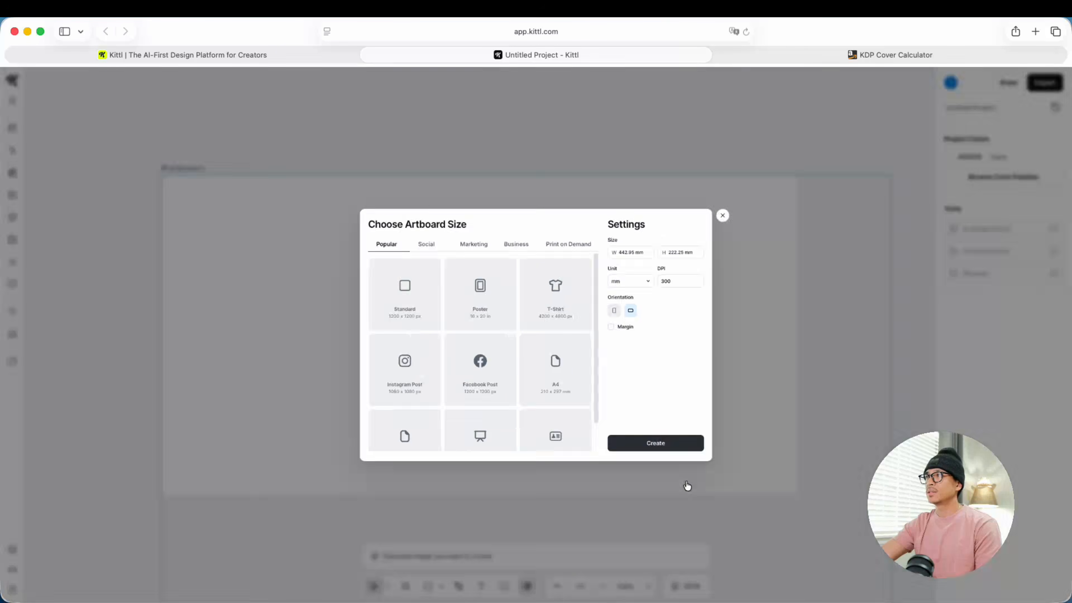
click(688, 484)
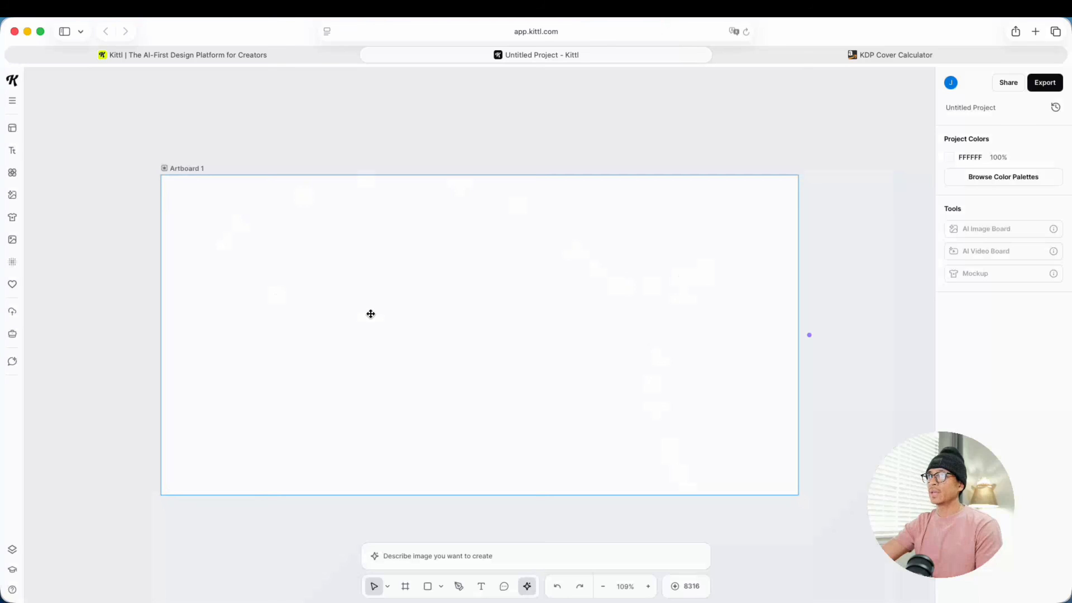
Step: Add the basic square shape to the middle of the artboard and narrow it into a vertical bar about 23 mm wide
scroll(495, 348, down, 3)
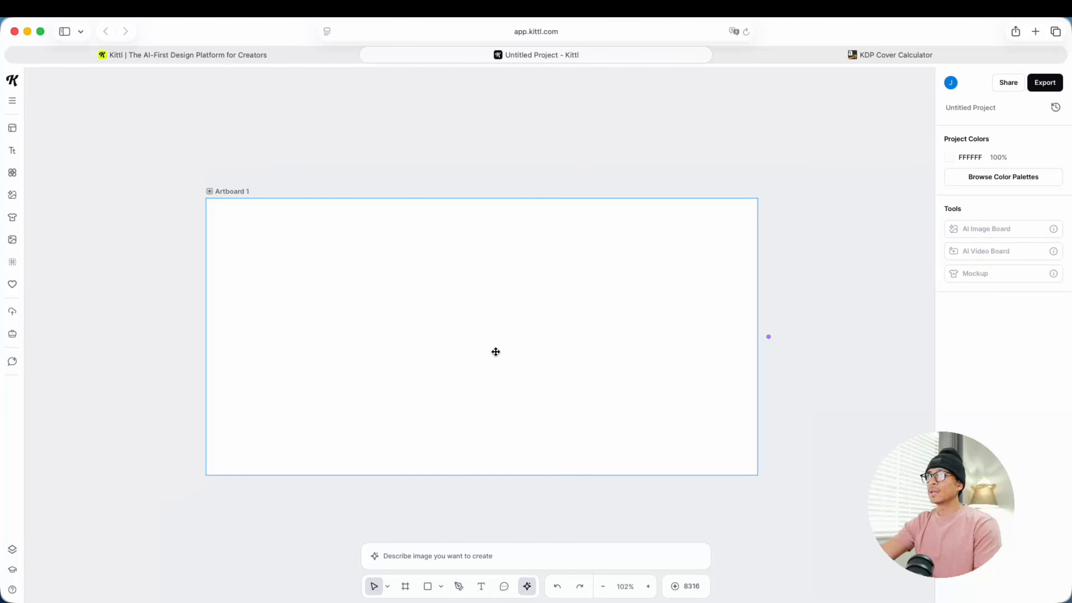
scroll(496, 353, up, 3)
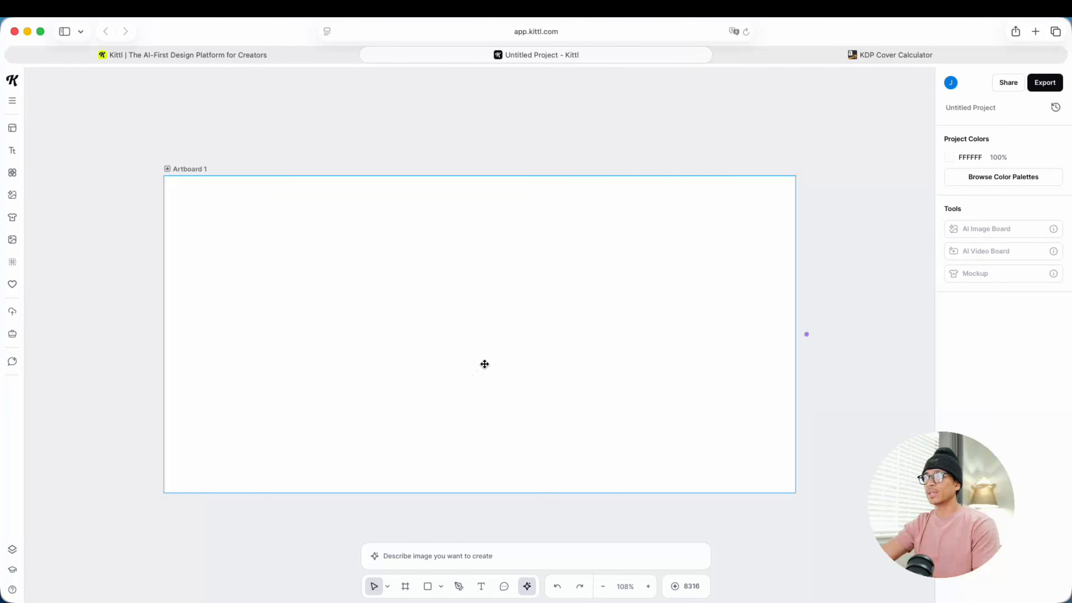
drag(483, 364, 506, 346)
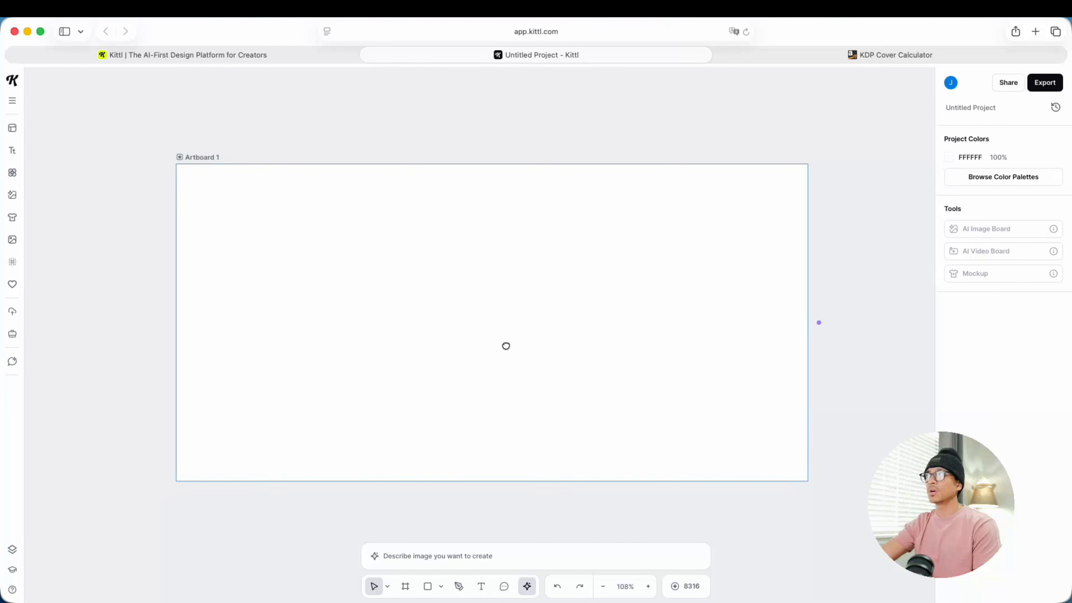
click(13, 174)
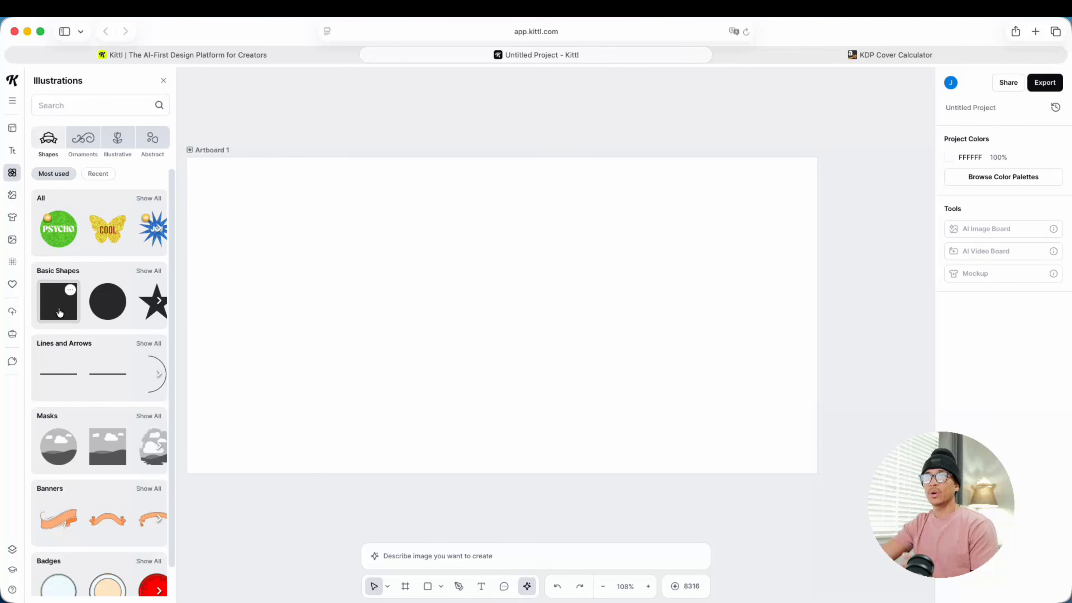
click(56, 313)
drag(495, 343, 516, 306)
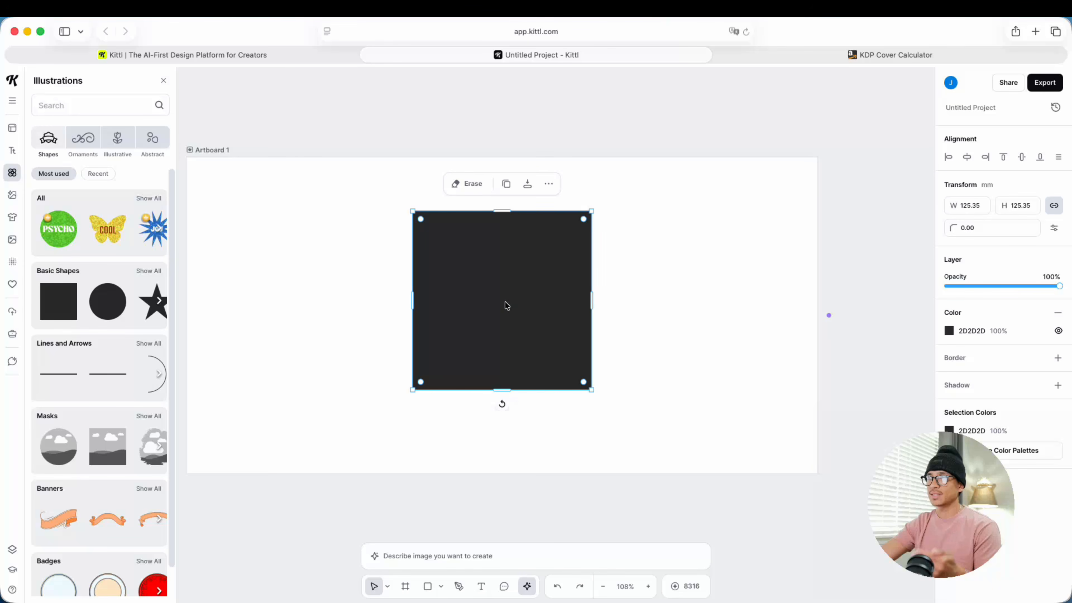
drag(407, 304, 478, 304)
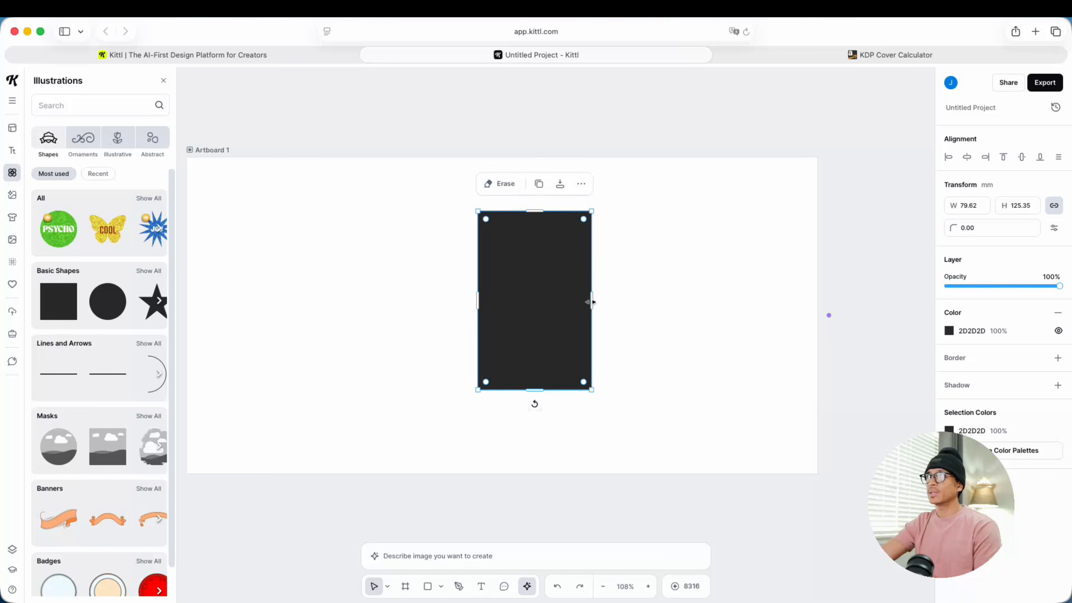
drag(591, 302, 520, 302)
Step: Switch to the KDP Cover Calculator, calculate the cover dimensions and download the cover template
click(834, 59)
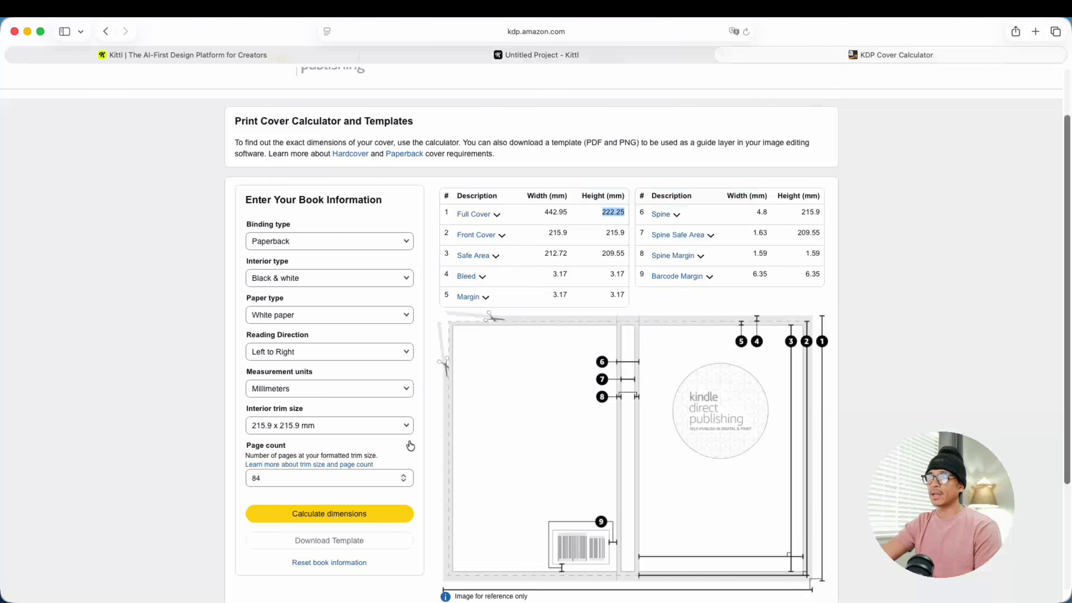
scroll(409, 445, down, 3)
click(336, 446)
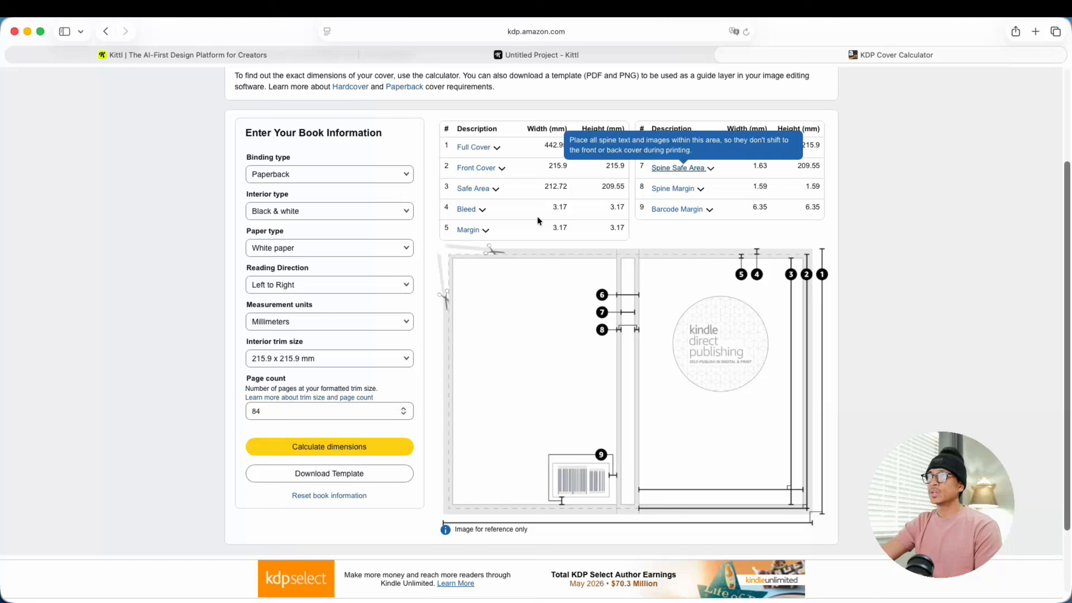
click(287, 475)
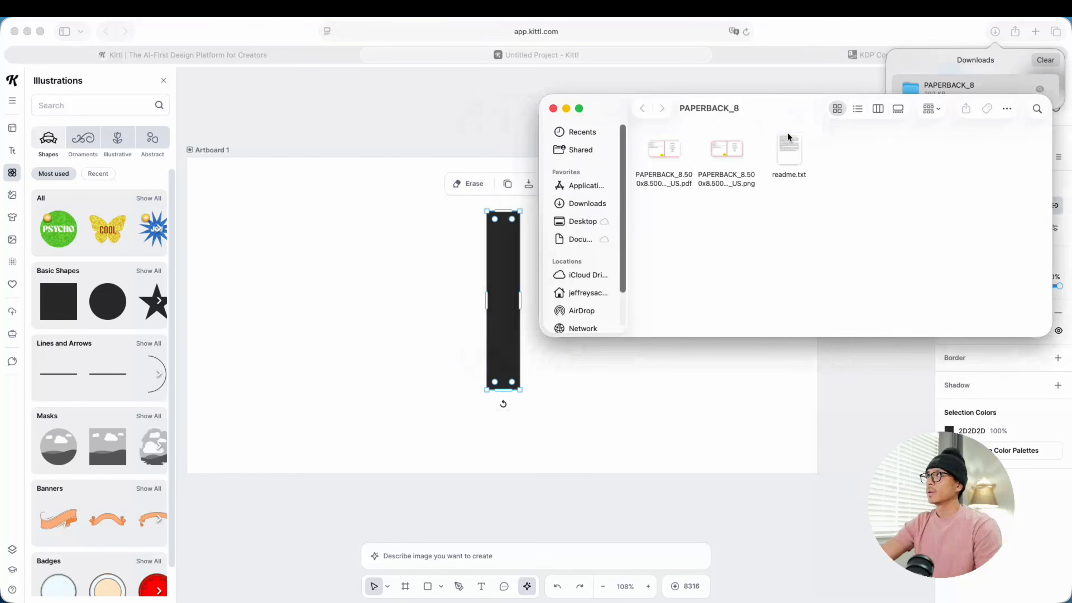
Step: Import the PNG template from the PAPERBACK_8 folder into Kittl and scale it over the whole artboard to 444.50 x 222.25 mm
drag(727, 152, 310, 286)
click(552, 108)
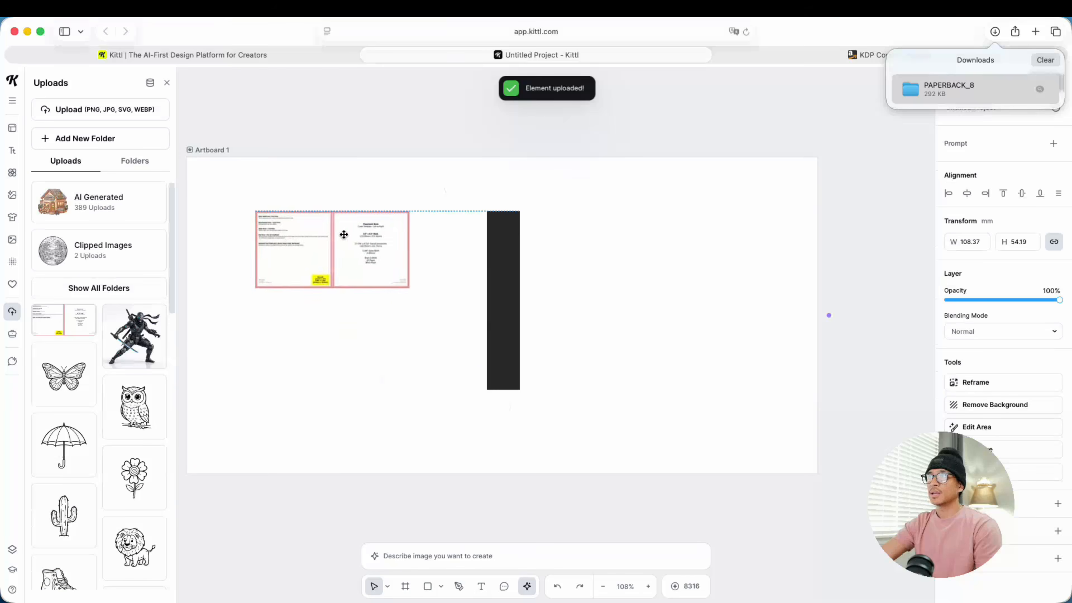
drag(351, 239, 286, 189)
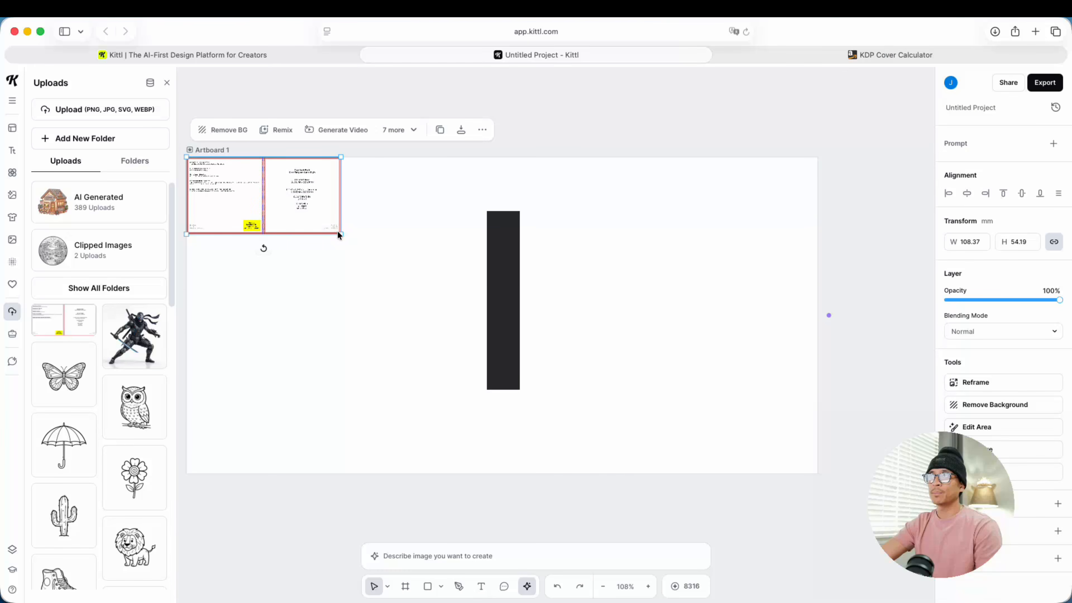
drag(341, 234, 850, 440)
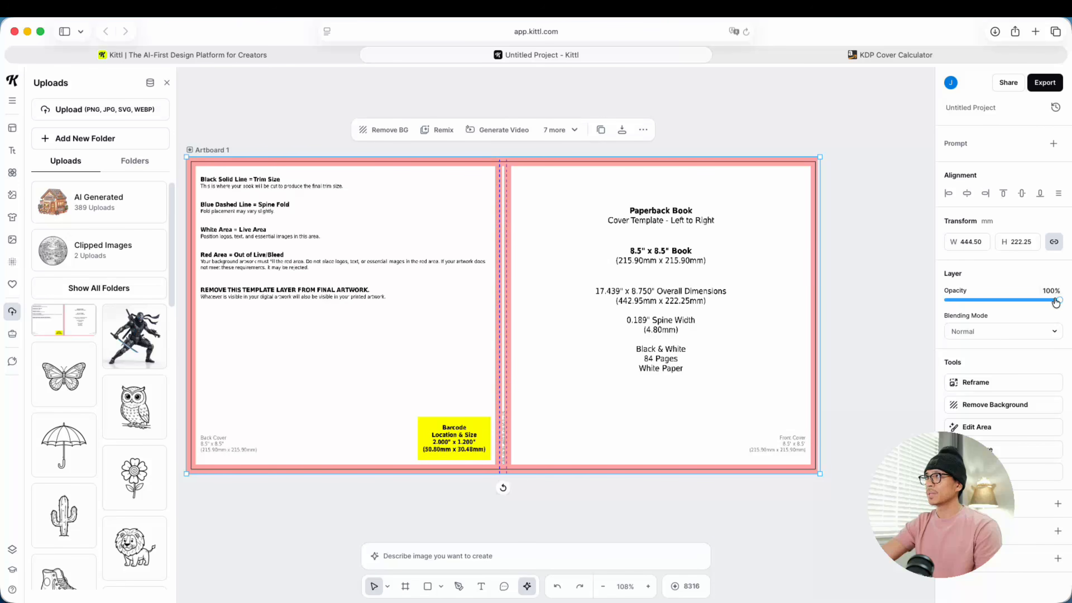
Step: Lower the cover template's opacity to 9% and deselect it
drag(1058, 300, 952, 316)
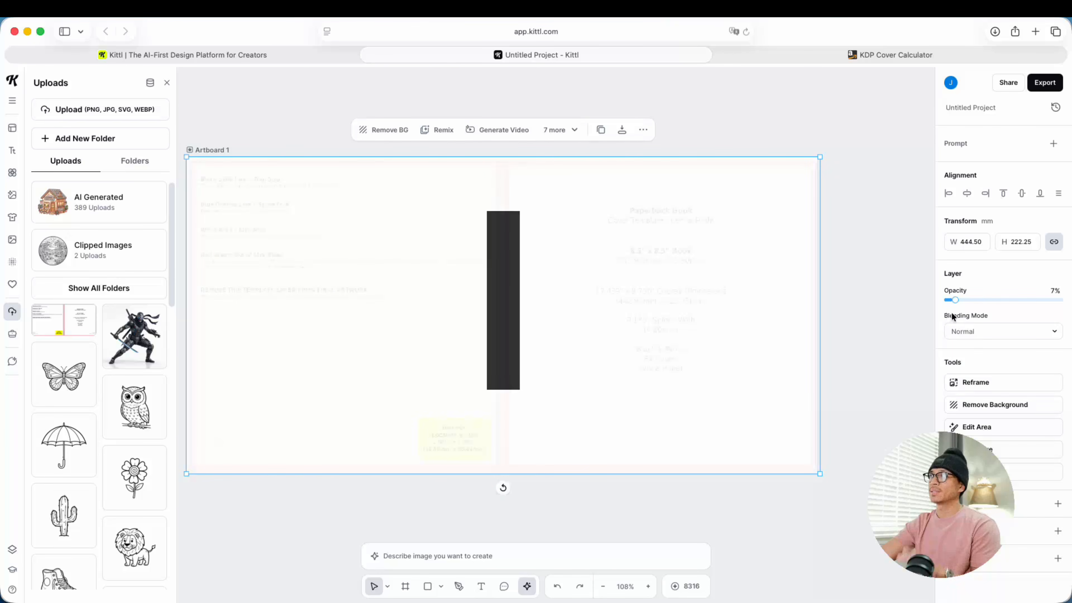
click(851, 280)
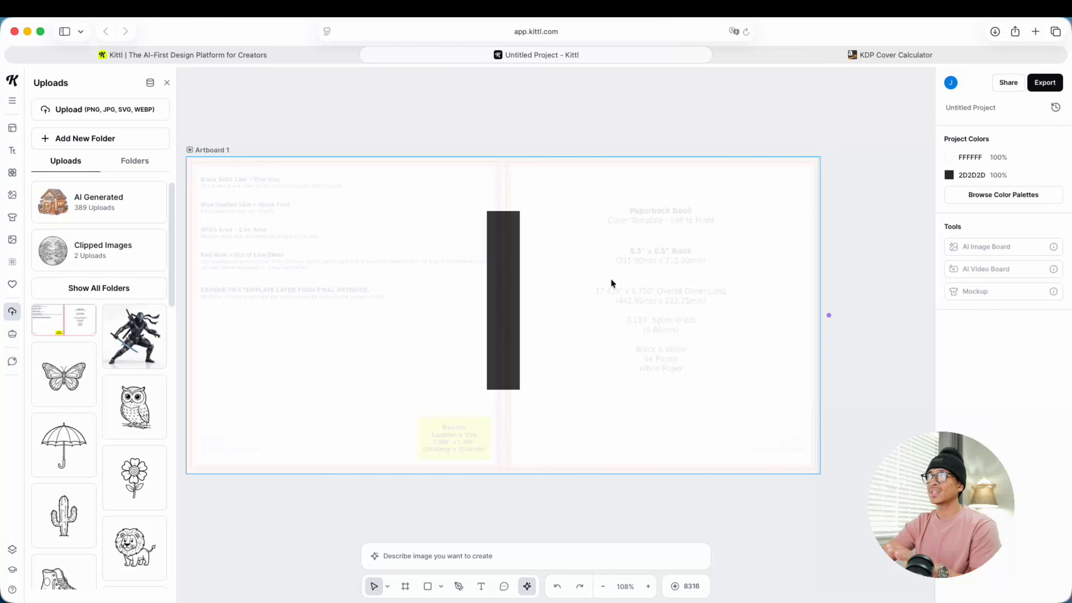
Step: Move the dark bar over the template's spine and lengthen it past the artboard's upper edge to about 162 mm high
mouse_move(497, 275)
mouse_down()
mouse_move(522, 268)
mouse_move(505, 282)
mouse_up()
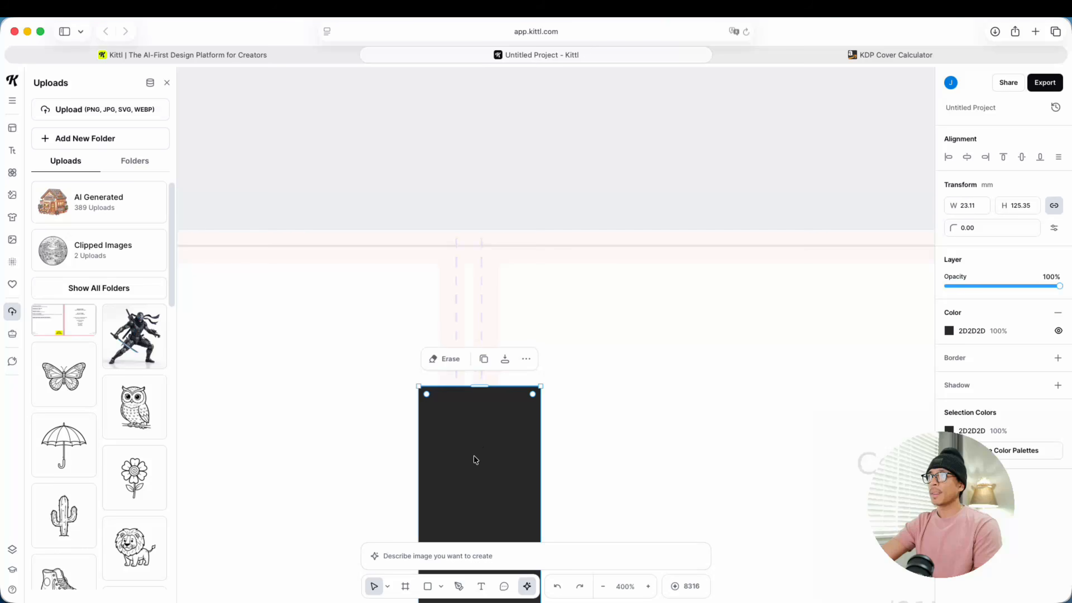
drag(474, 457, 462, 265)
scroll(474, 313, down, 5)
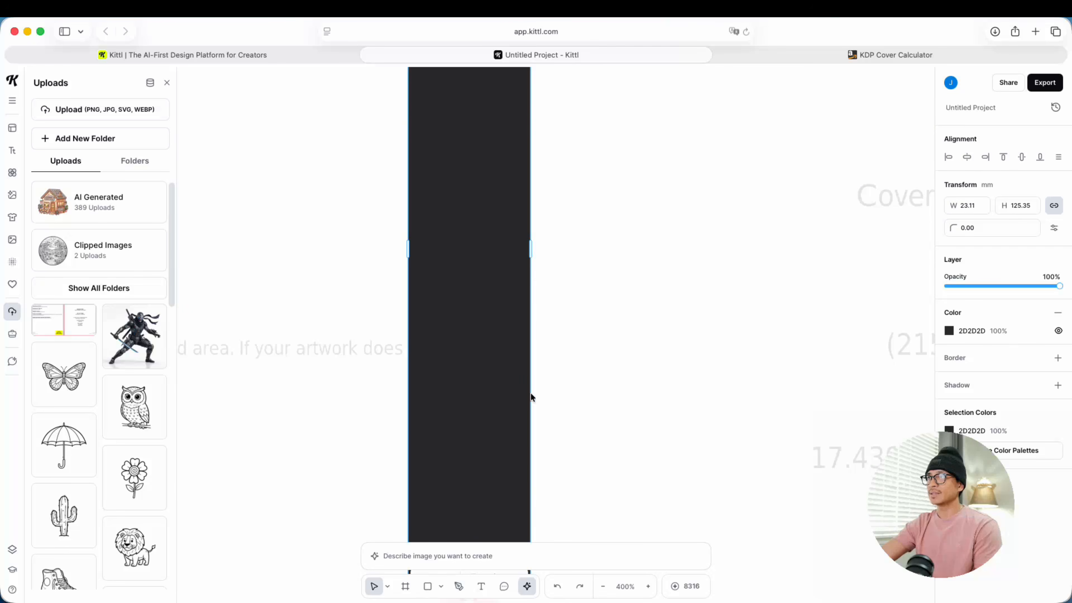
scroll(527, 486, down, 8)
drag(469, 175, 476, 406)
scroll(472, 431, down, 6)
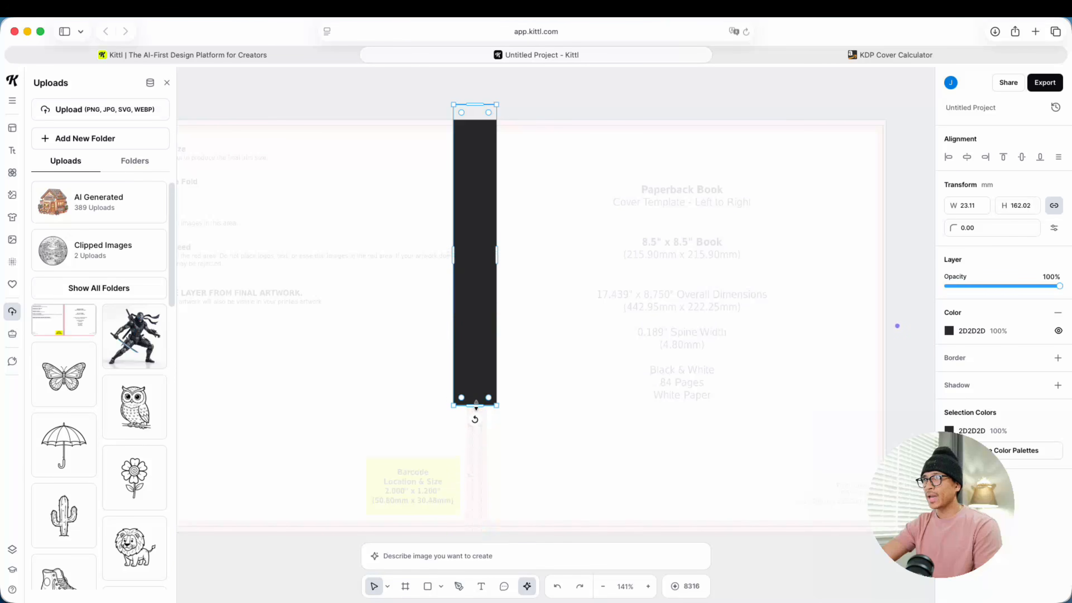
Step: Narrow the bar to the spine area, about 11.5 mm wide, and extend it past the artboard's lower edge to about 238 mm high
scroll(480, 449, up, 5)
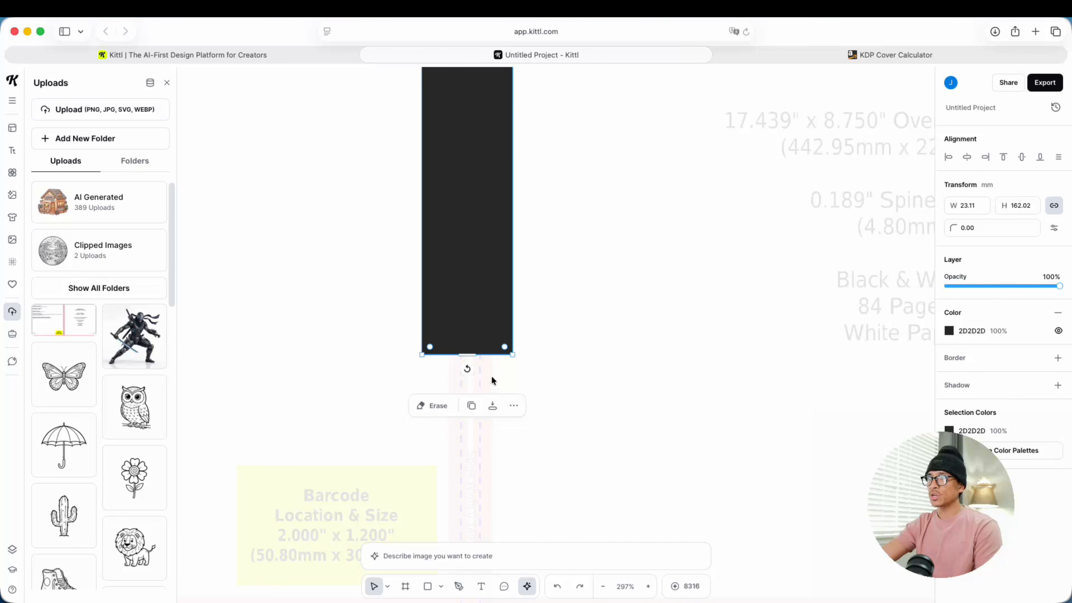
scroll(492, 379, up, 3)
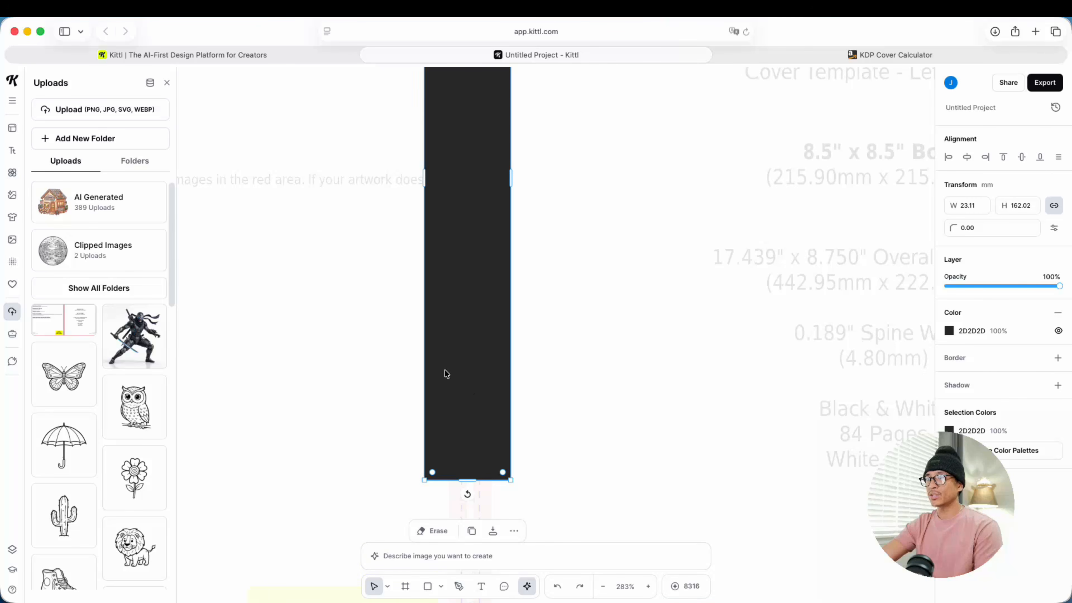
mouse_move(511, 185)
mouse_down()
mouse_move(481, 191)
mouse_move(492, 196)
mouse_up()
mouse_move(423, 174)
mouse_down()
mouse_move(449, 207)
mouse_move(469, 515)
mouse_move(465, 491)
mouse_up()
scroll(454, 329, down, 6)
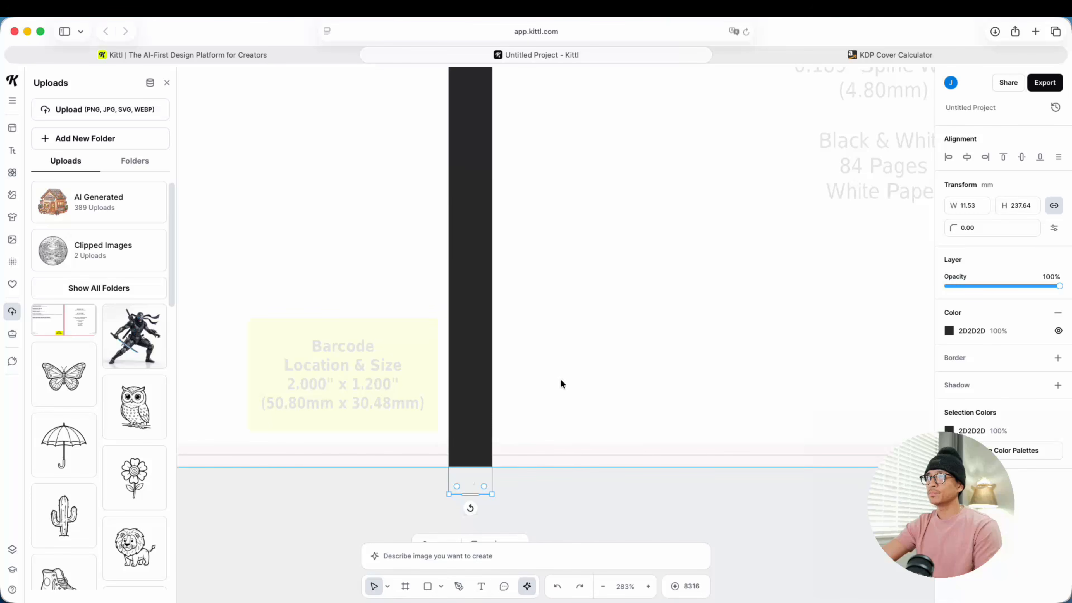
scroll(562, 383, down, 1)
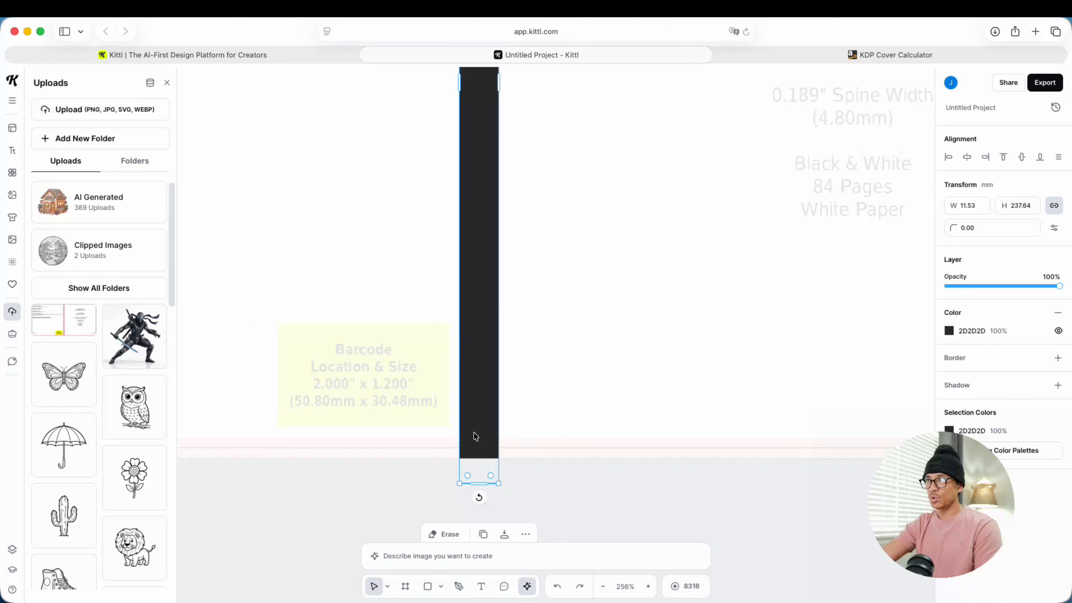
scroll(466, 422, down, 3)
scroll(438, 498, down, 5)
scroll(438, 498, right, 1)
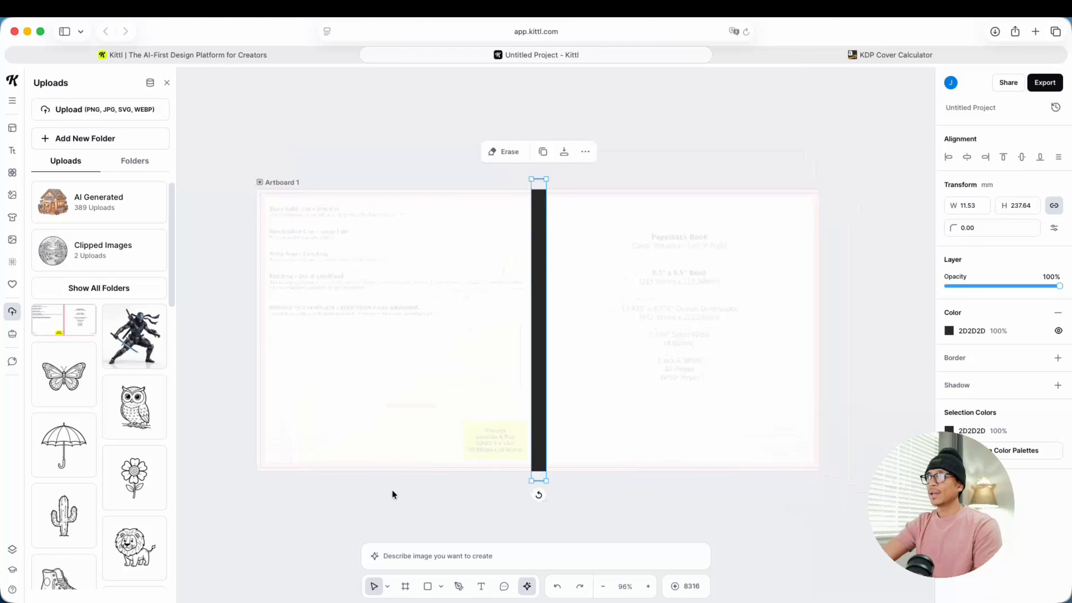
Step: Switch to the Amazon coloring book results, check the Ocean Scene coloring book's product details and open its product page
scroll(392, 491, up, 2)
scroll(439, 492, right, 2)
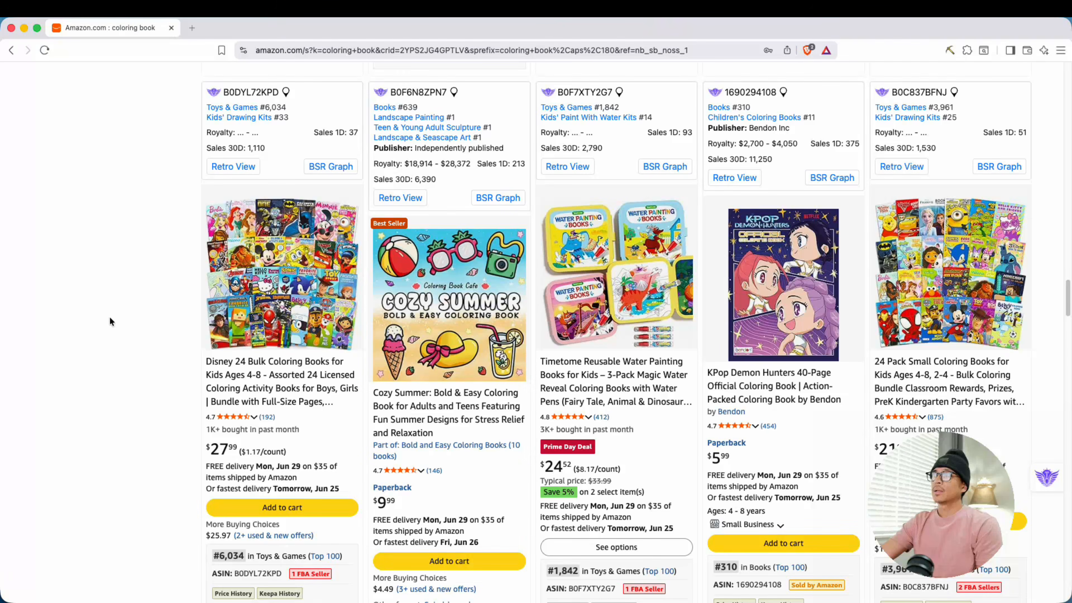
scroll(110, 321, up, 10)
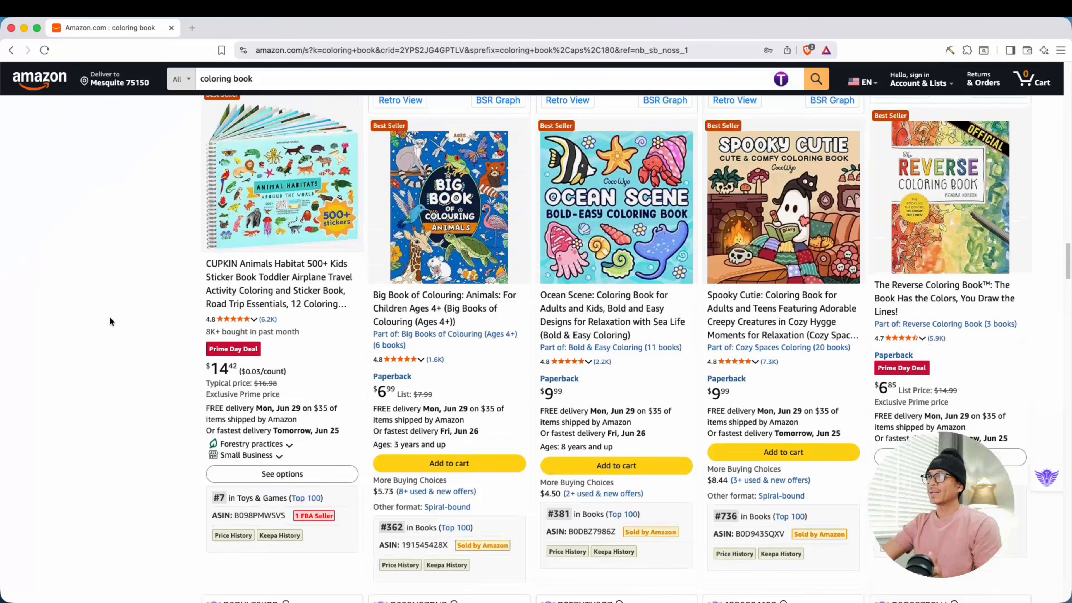
scroll(111, 321, up, 3)
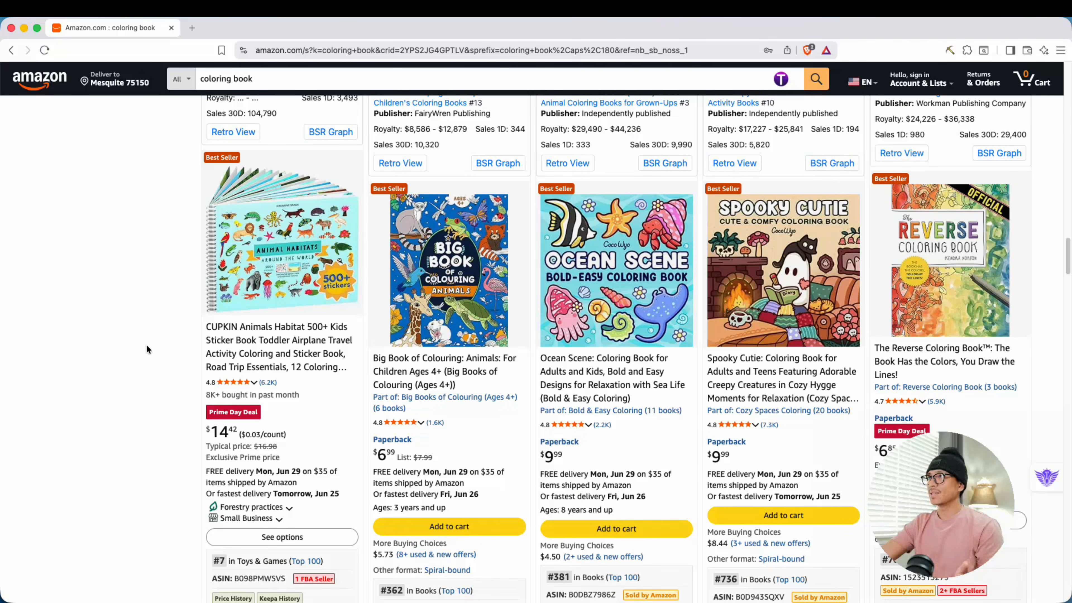
mouse_move(611, 275)
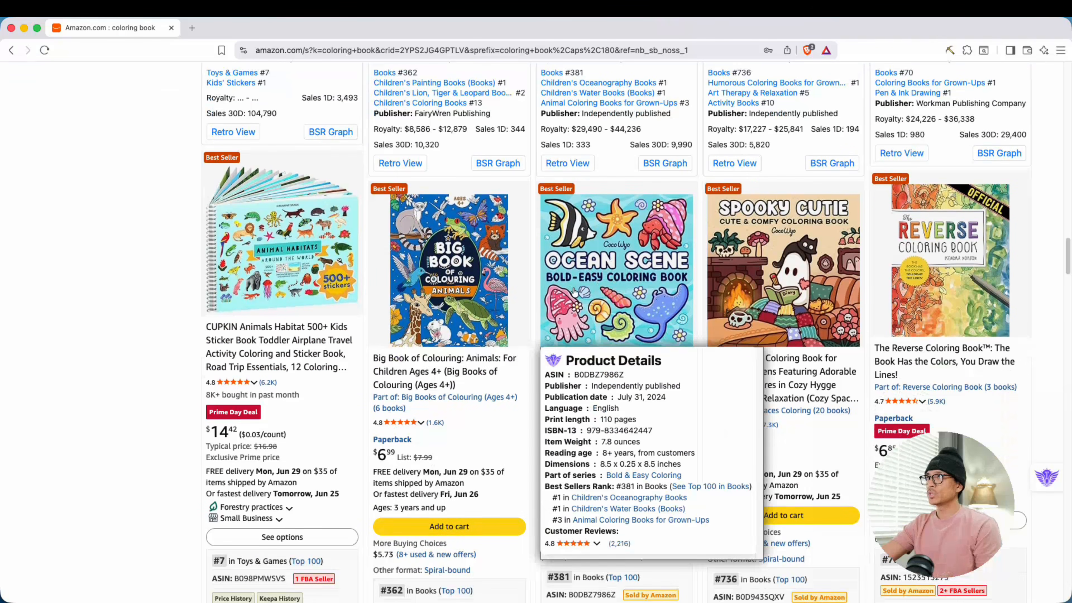
click(631, 317)
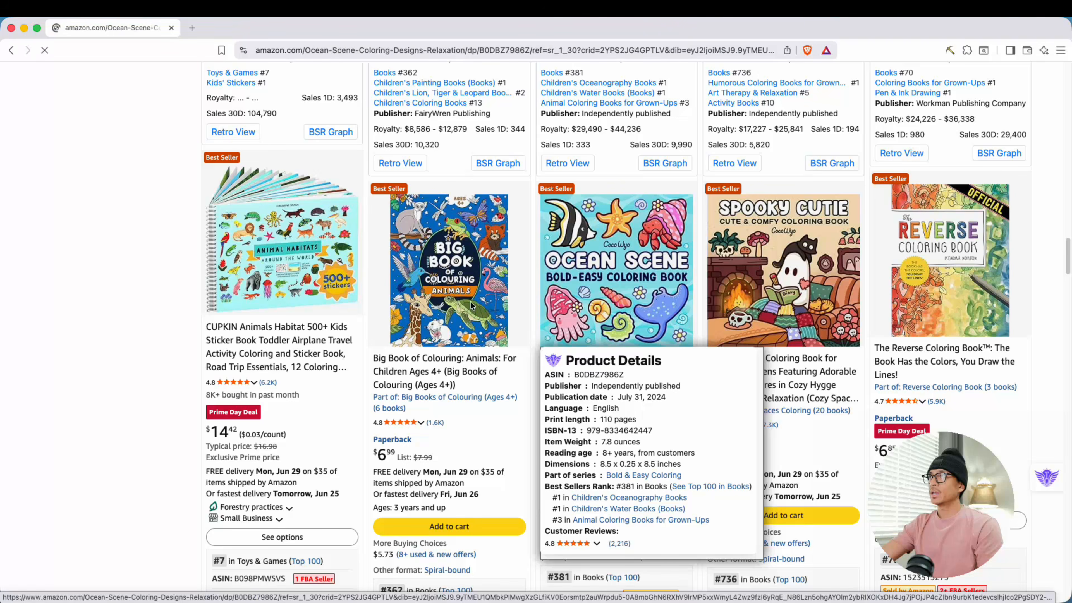
click(233, 317)
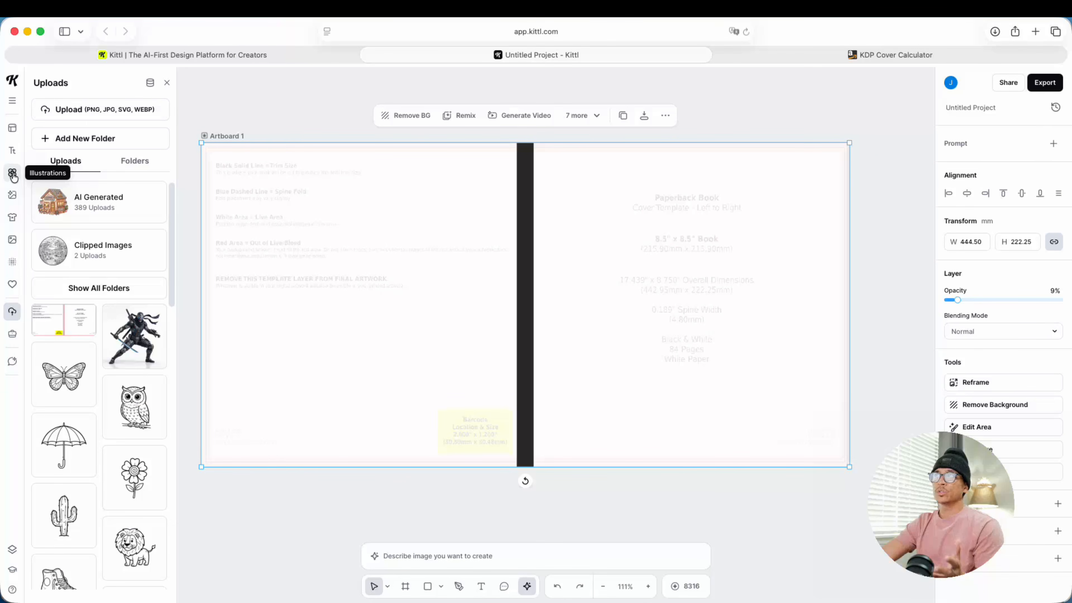
Step: Browse the shape categories of the illustrations library for a cover background element
click(12, 175)
click(12, 198)
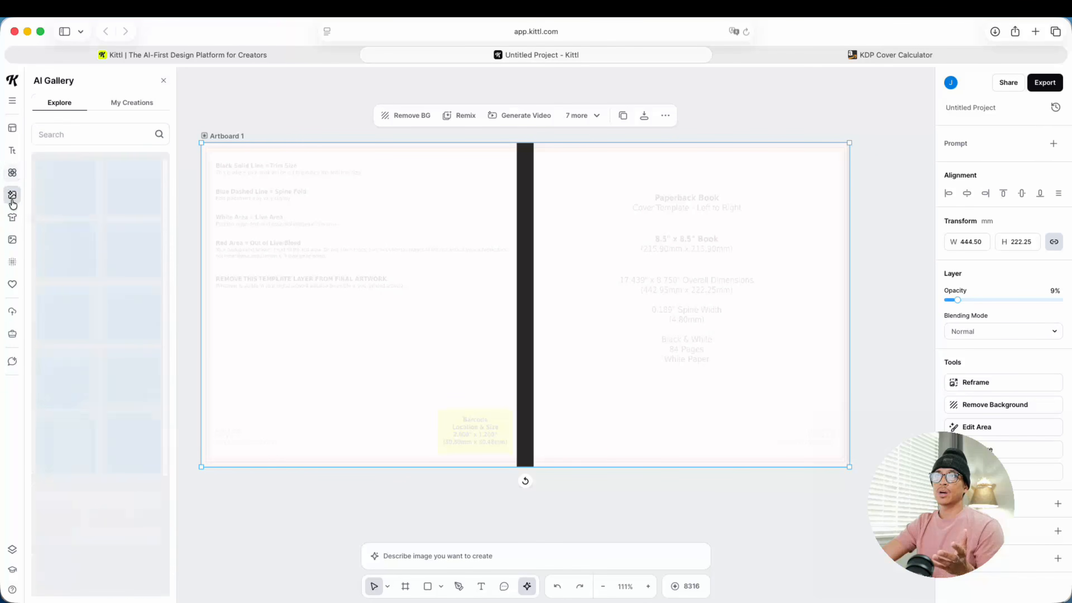
click(12, 173)
scroll(100, 287, down, 15)
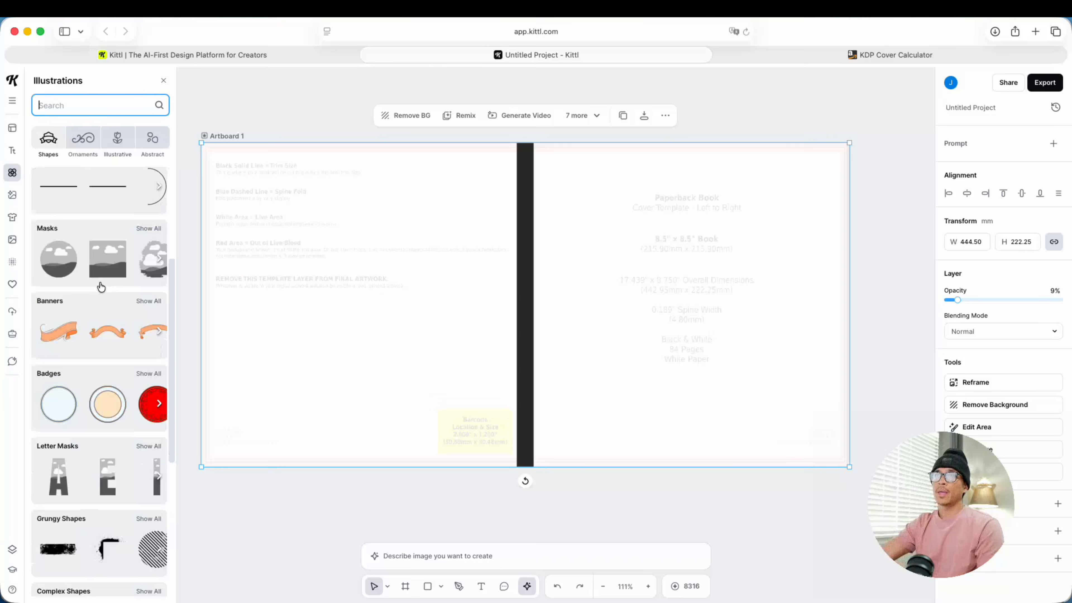
scroll(93, 406, down, 6)
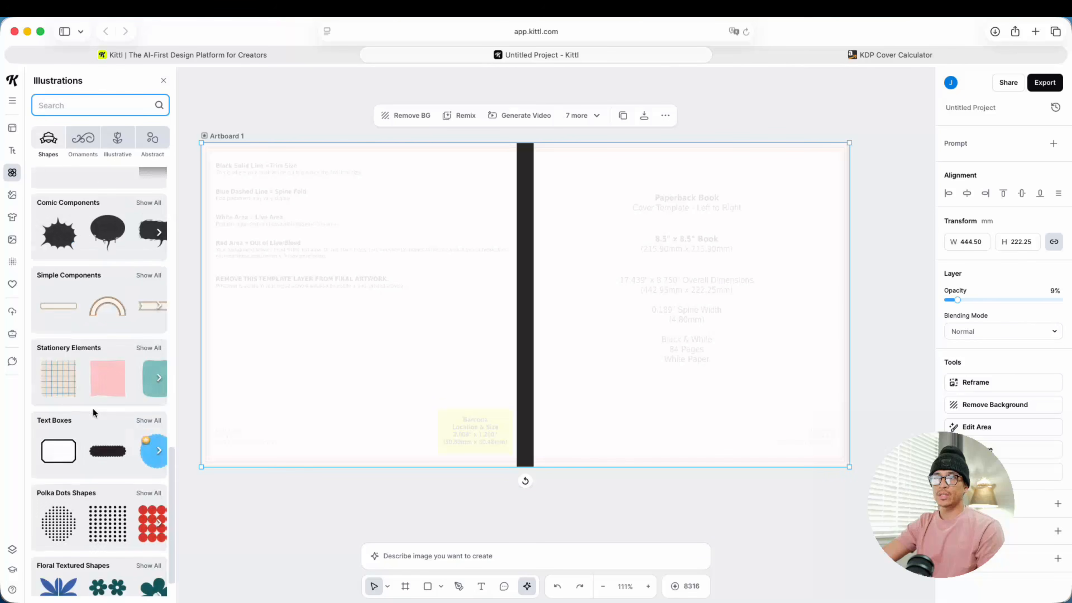
scroll(87, 373, down, 2)
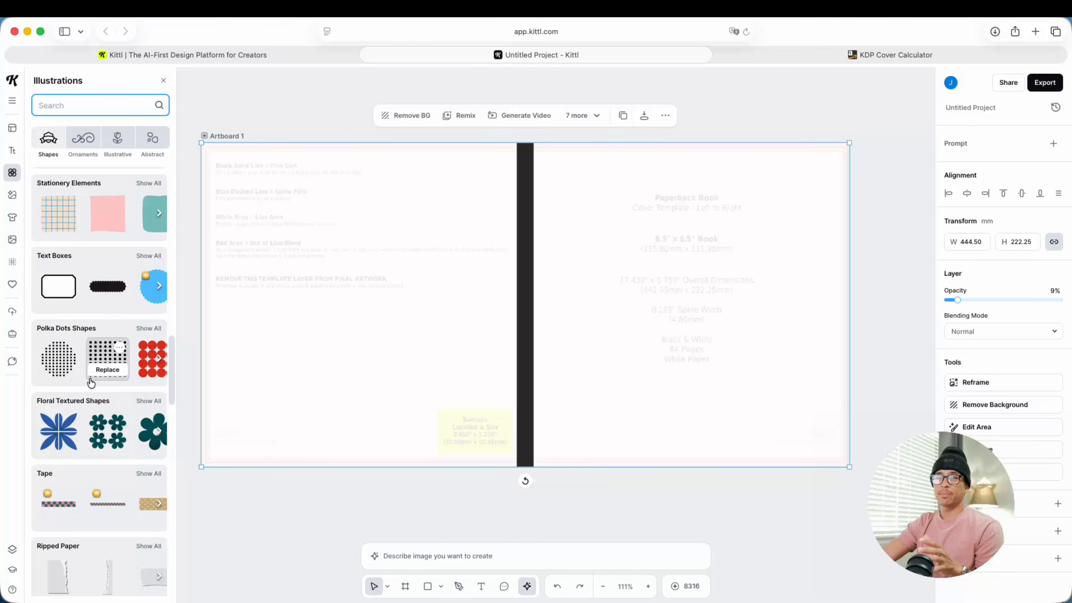
scroll(83, 424, down, 5)
scroll(83, 425, down, 15)
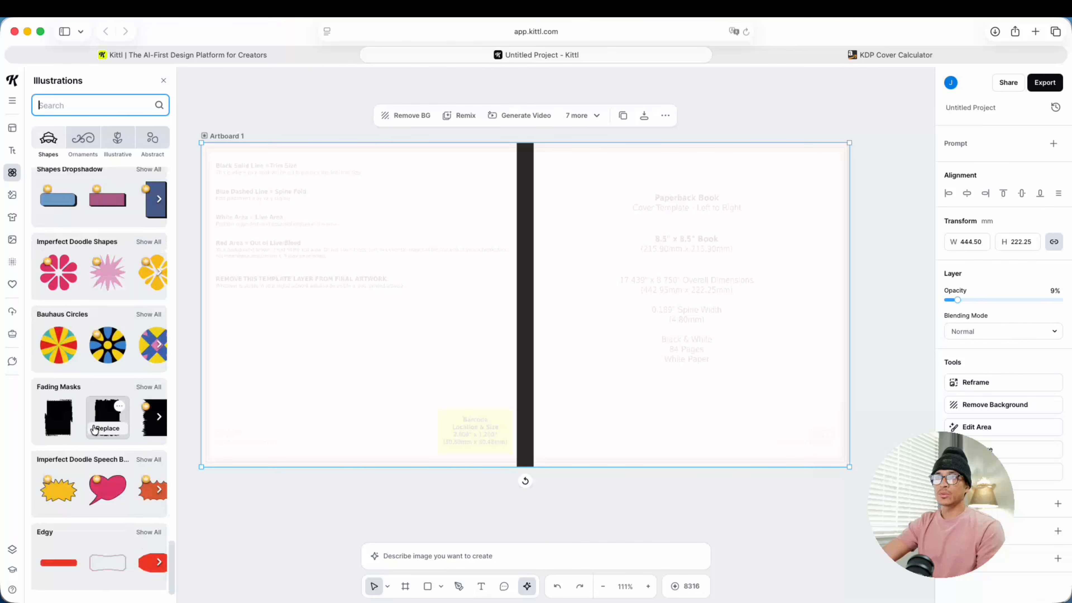
scroll(94, 429, down, 5)
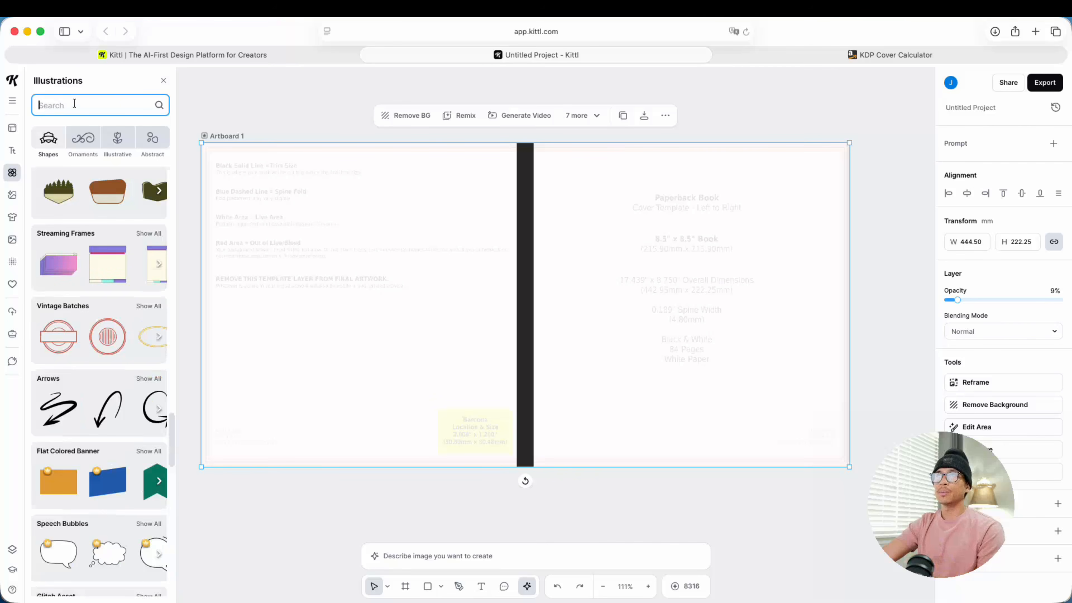
Step: Search the illustrations for "waves" and refine the search to "waves pattern"
text(waves)
scroll(90, 418, down, 4)
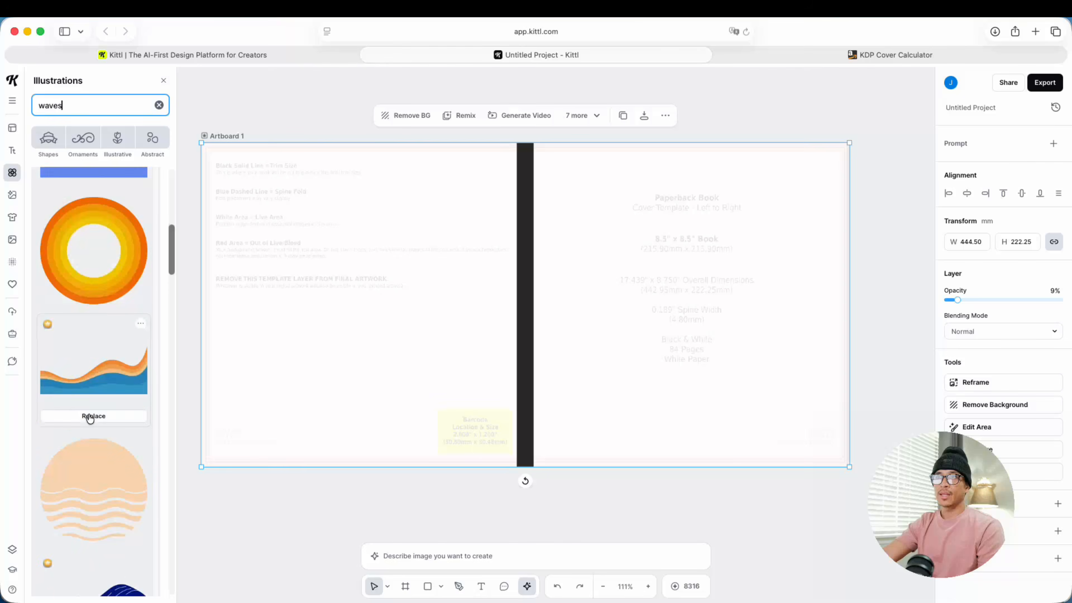
scroll(90, 418, down, 12)
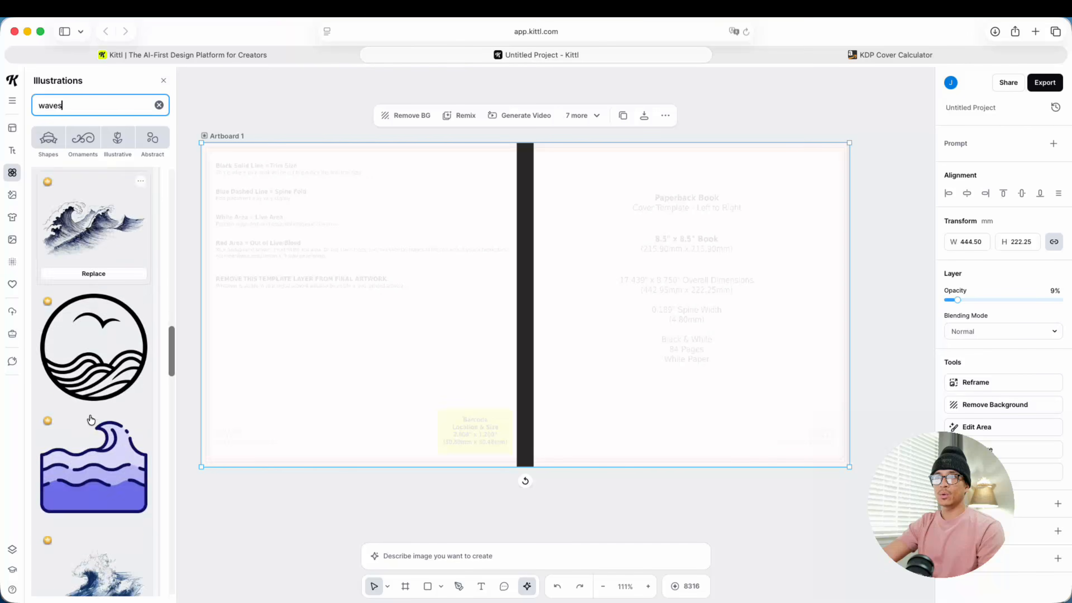
scroll(91, 419, down, 6)
text(pattern)
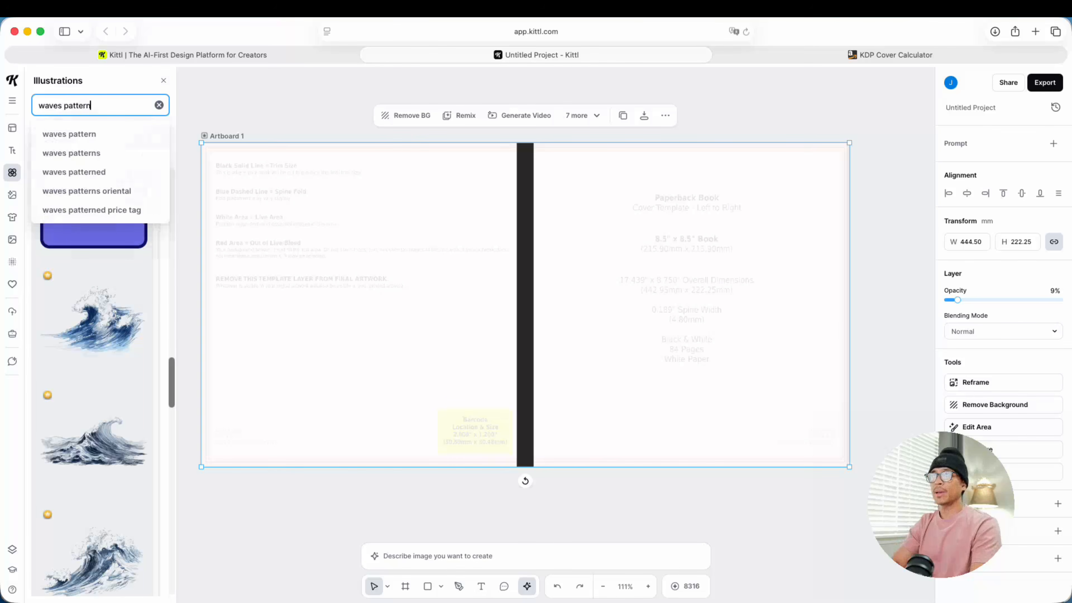
key(Return)
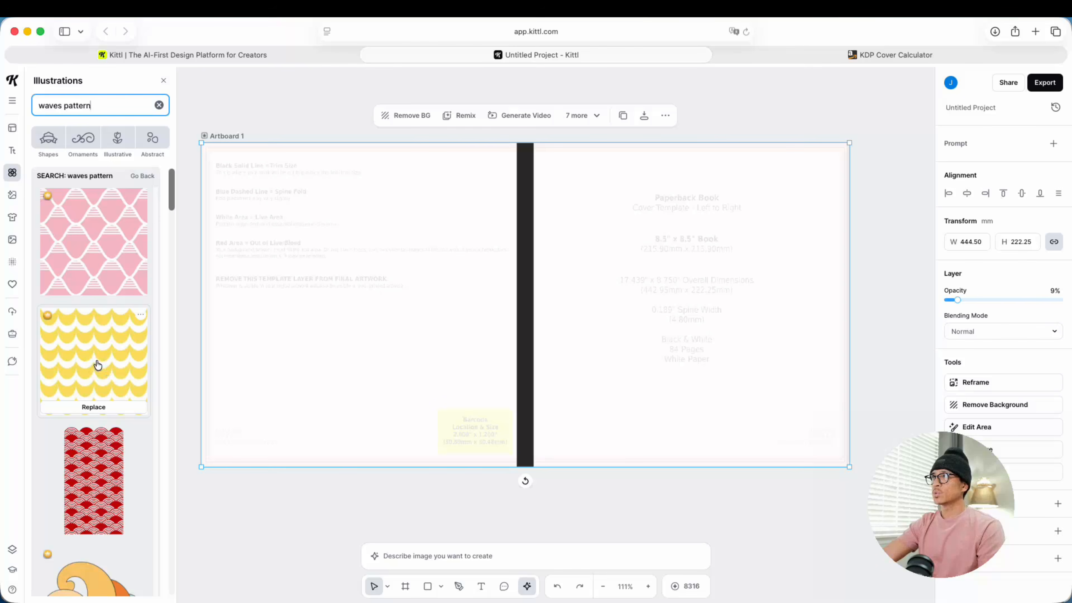
Step: Add the yellow scalloped wave pattern, scale it over the front cover to 222.25 x 222.25 mm and move it behind the dark spine bar
click(98, 364)
drag(457, 343, 744, 231)
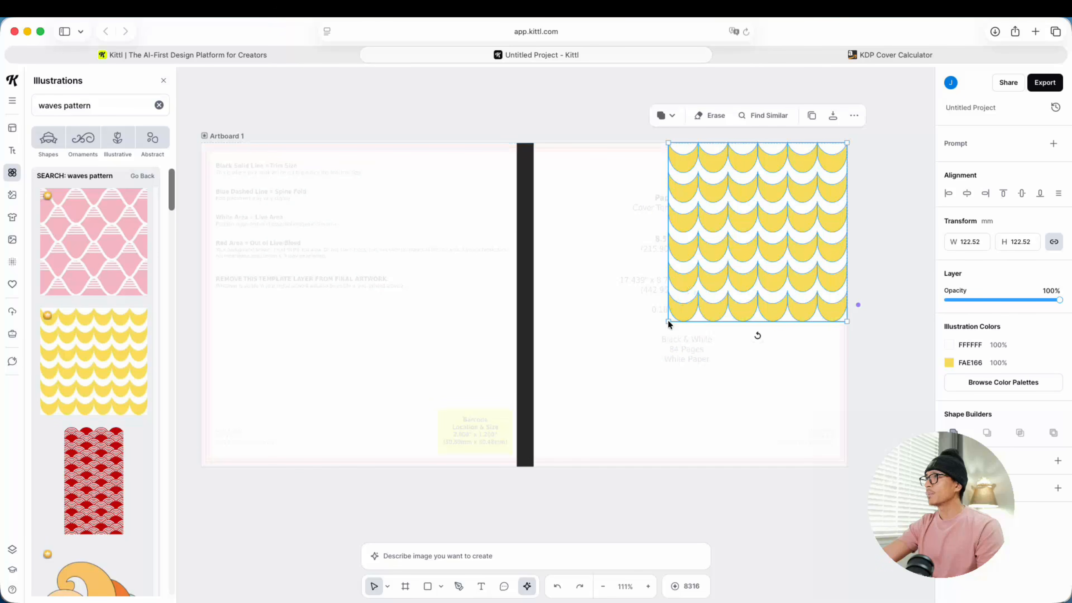
drag(667, 321, 530, 467)
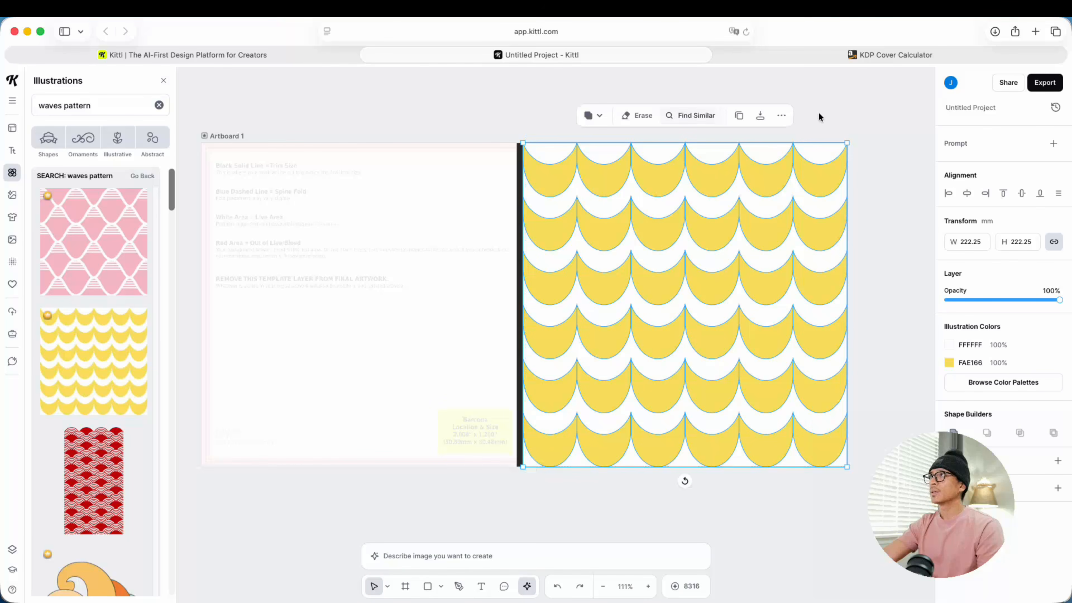
click(781, 115)
click(829, 294)
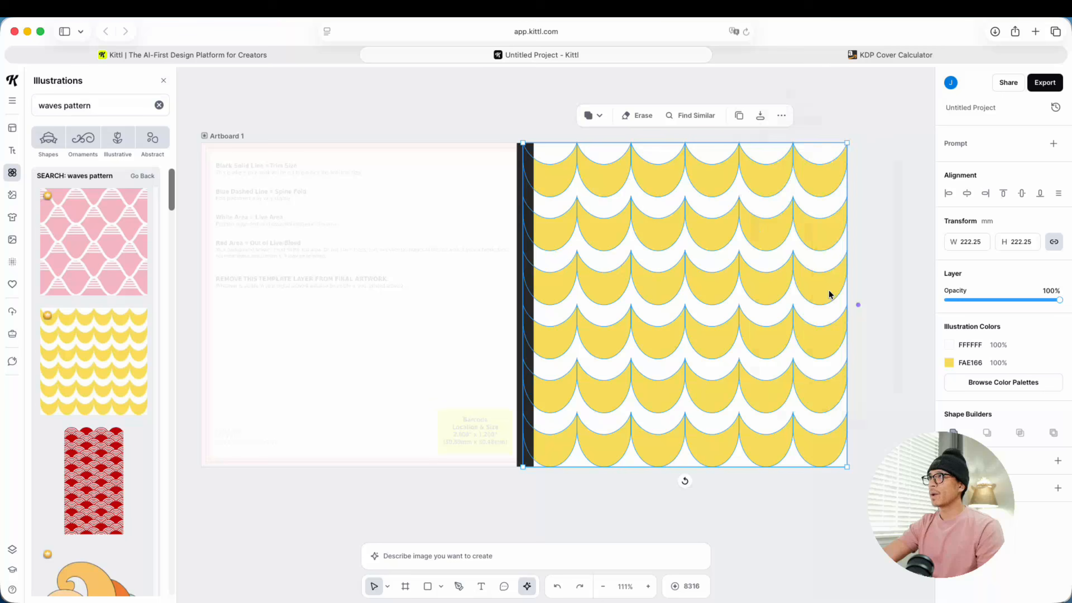
Step: Recolor the wave pattern's white areas to aqua 7EF6F6 and its yellow scallops to off-white F9F9F9
click(949, 345)
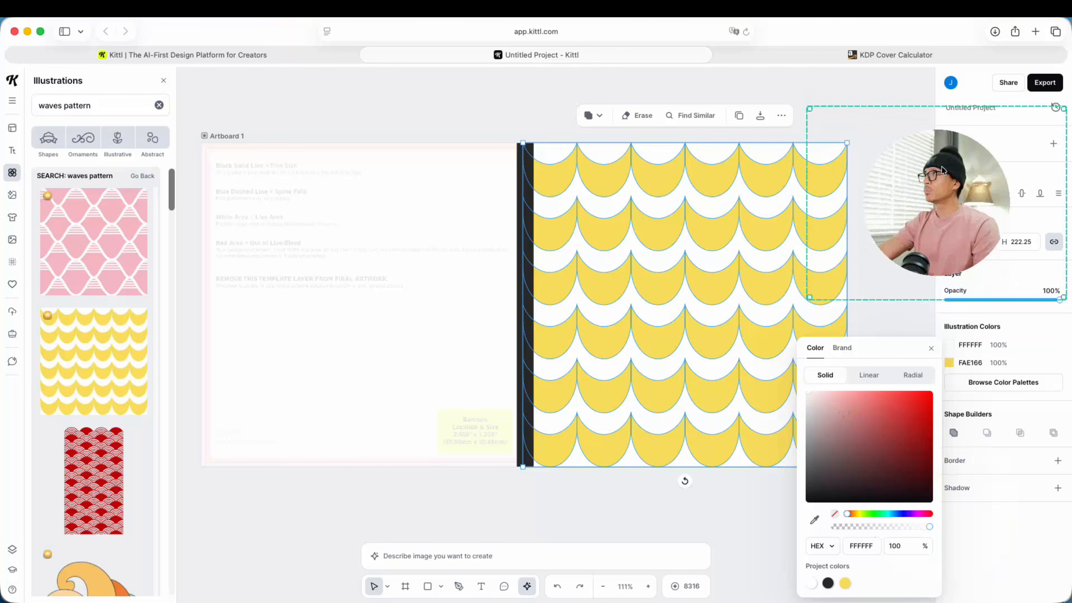
click(866, 467)
drag(865, 467, 833, 428)
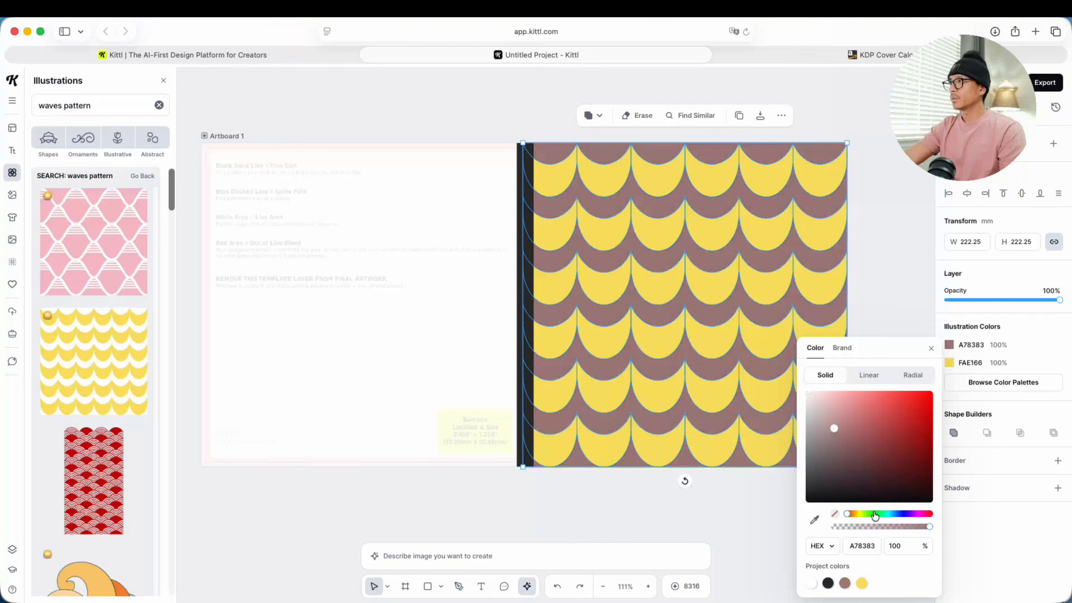
drag(847, 514, 884, 515)
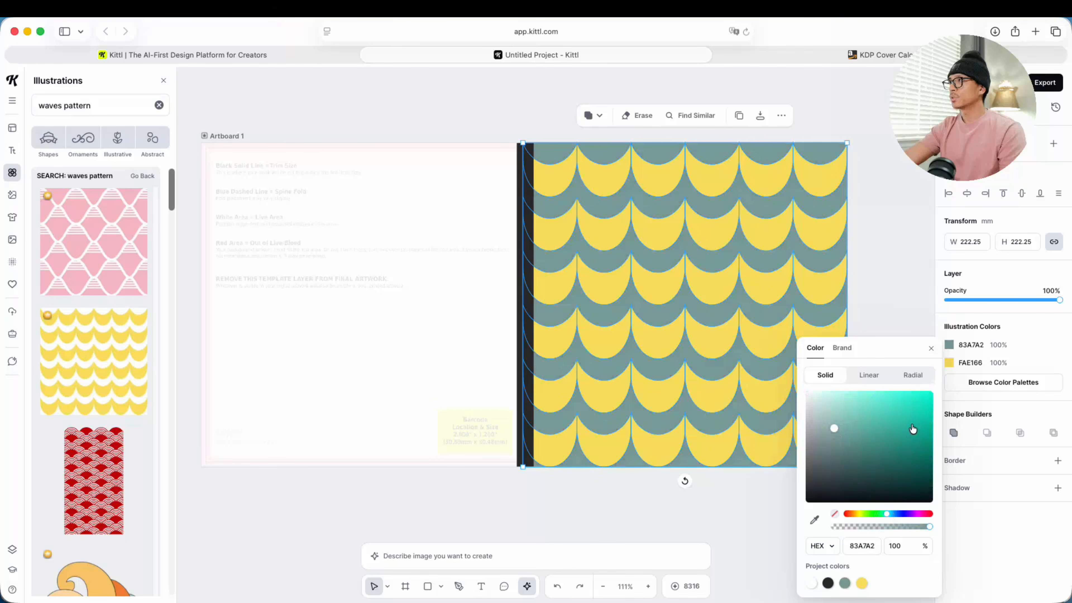
drag(912, 428, 802, 393)
click(956, 363)
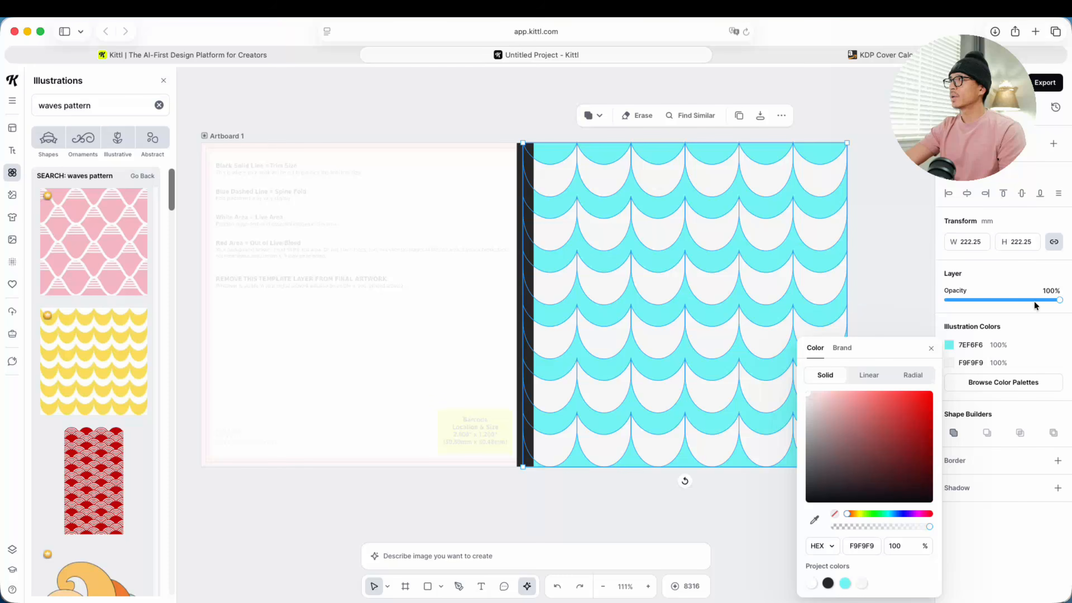
Step: Lower the wave pattern's opacity to 20%, recolor its scallops to green 17CAA0 and deselect it
drag(1058, 301, 969, 301)
click(949, 362)
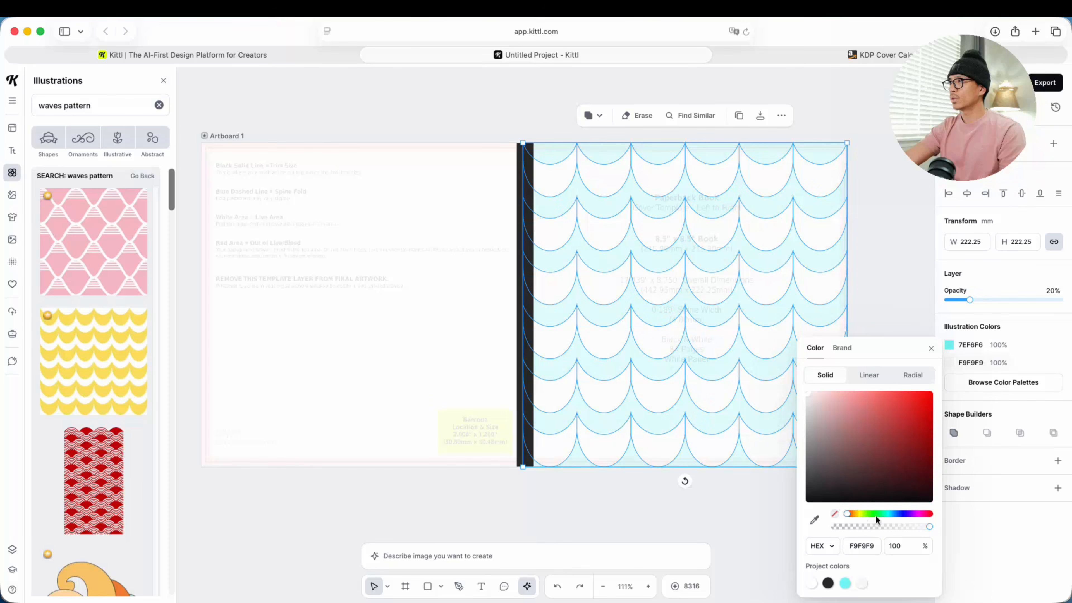
drag(882, 513, 884, 513)
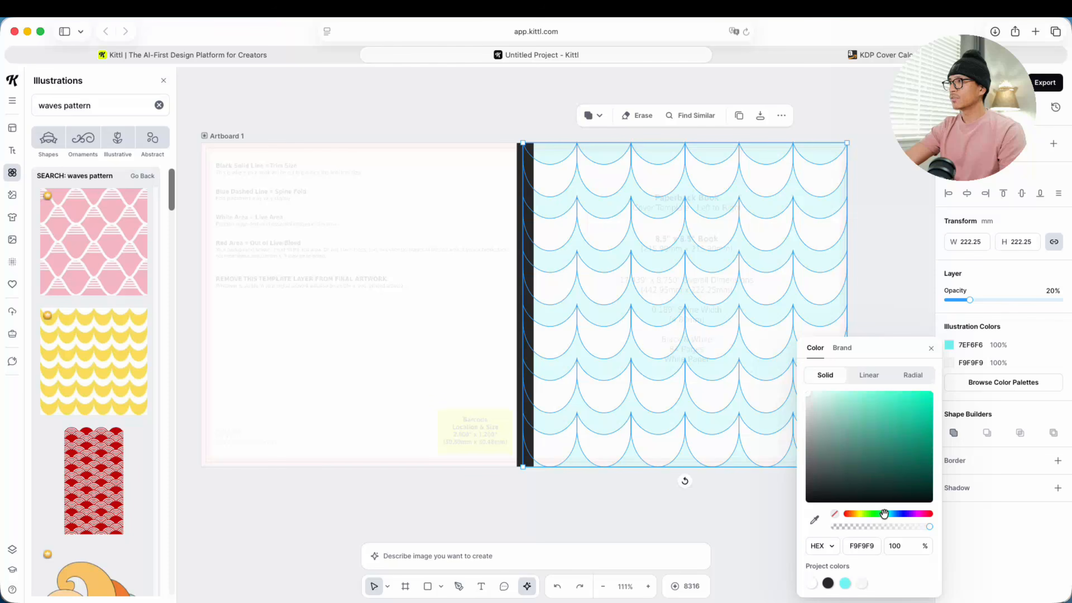
drag(894, 437, 910, 388)
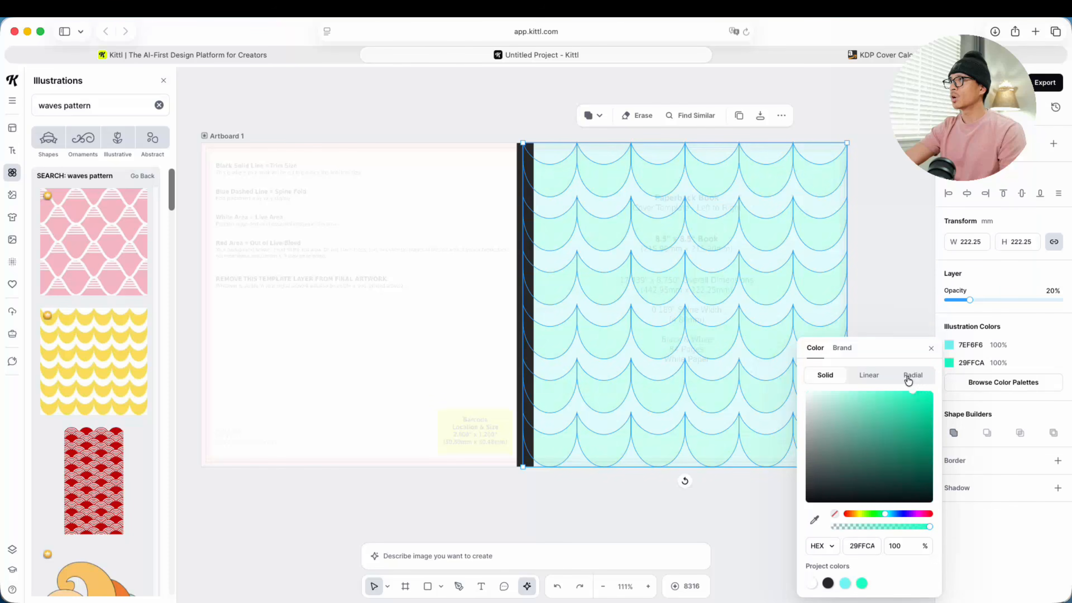
click(921, 272)
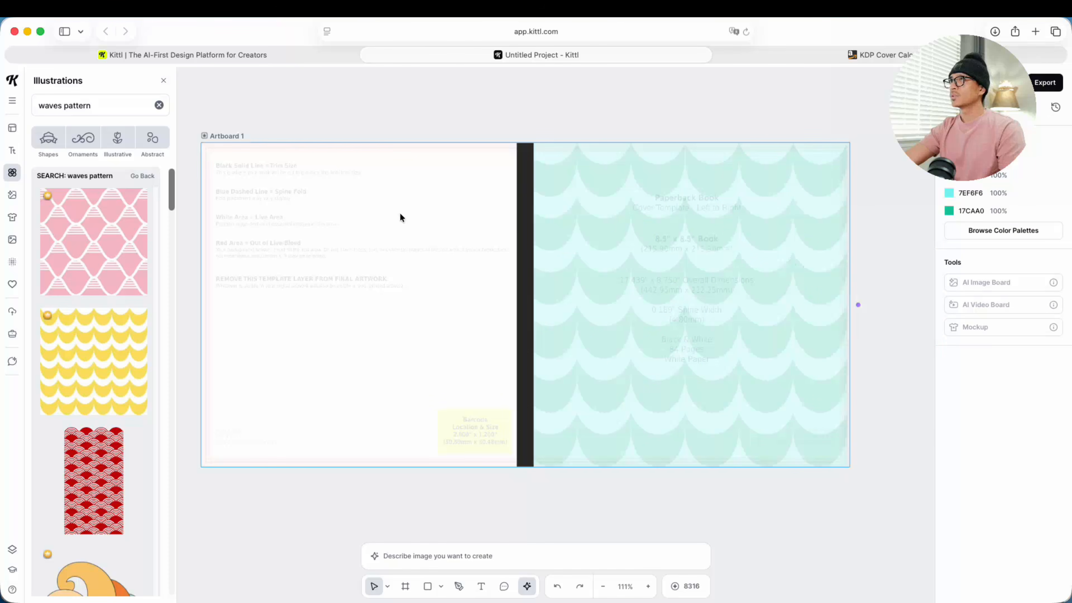
Step: Lower the cover template's opacity to 1% and deselect it
mouse_move(401, 216)
mouse_down()
mouse_move(401, 597)
mouse_move(397, 215)
mouse_up()
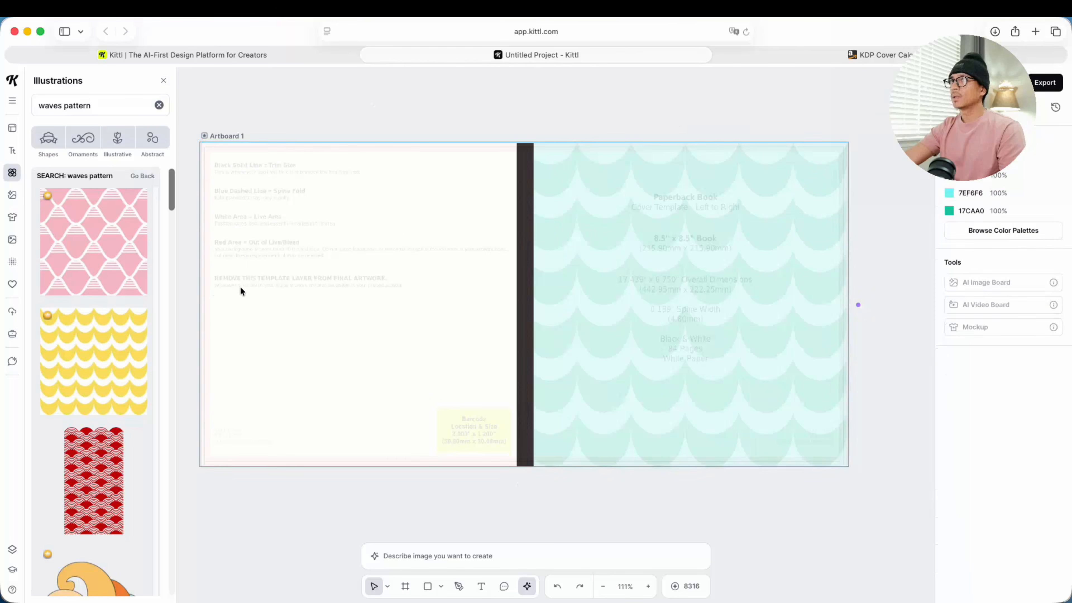
click(240, 287)
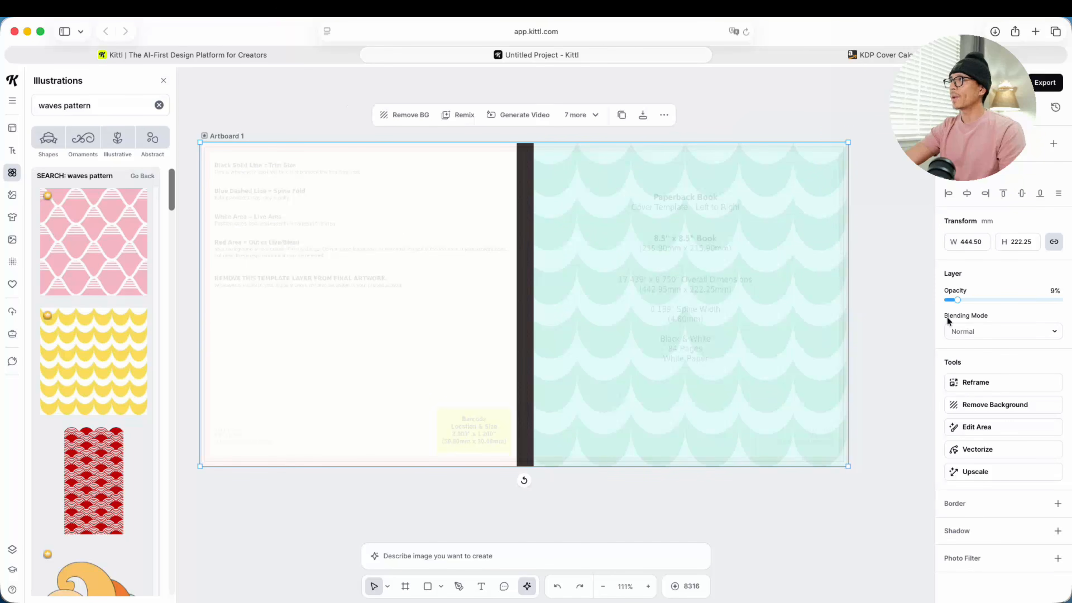
drag(950, 303, 935, 305)
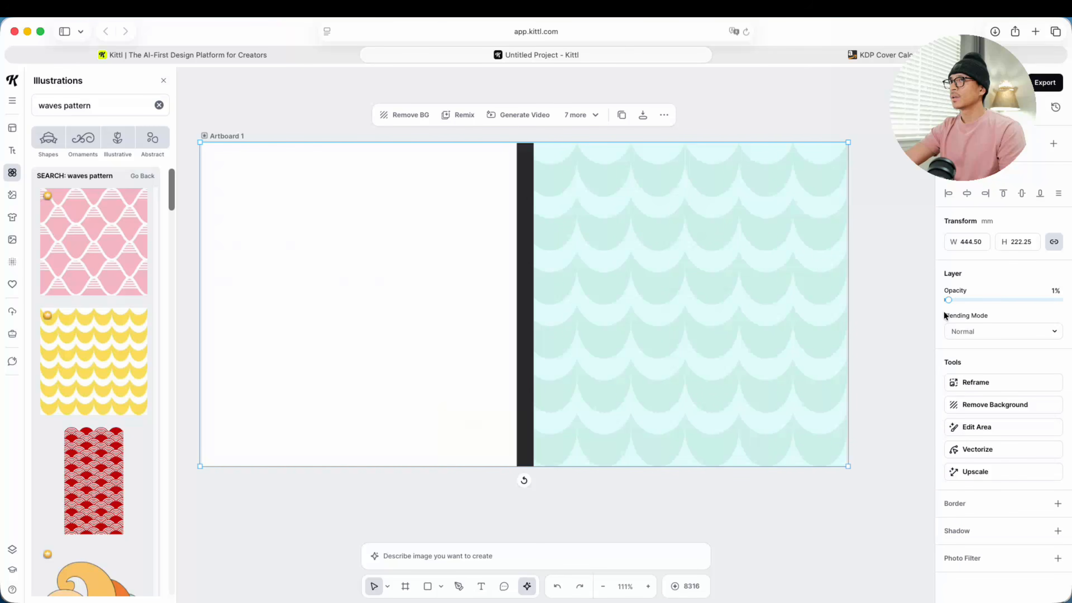
click(911, 316)
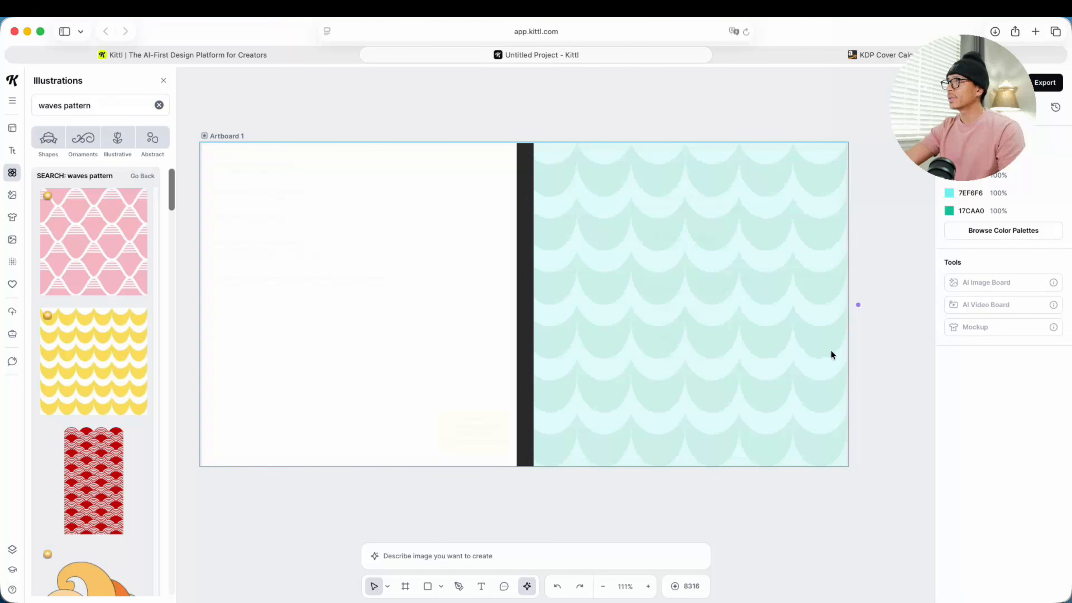
Step: Duplicate the wave pattern and place the copy over the back cover, flush with the artboard's outer edge
click(671, 263)
right_click(672, 262)
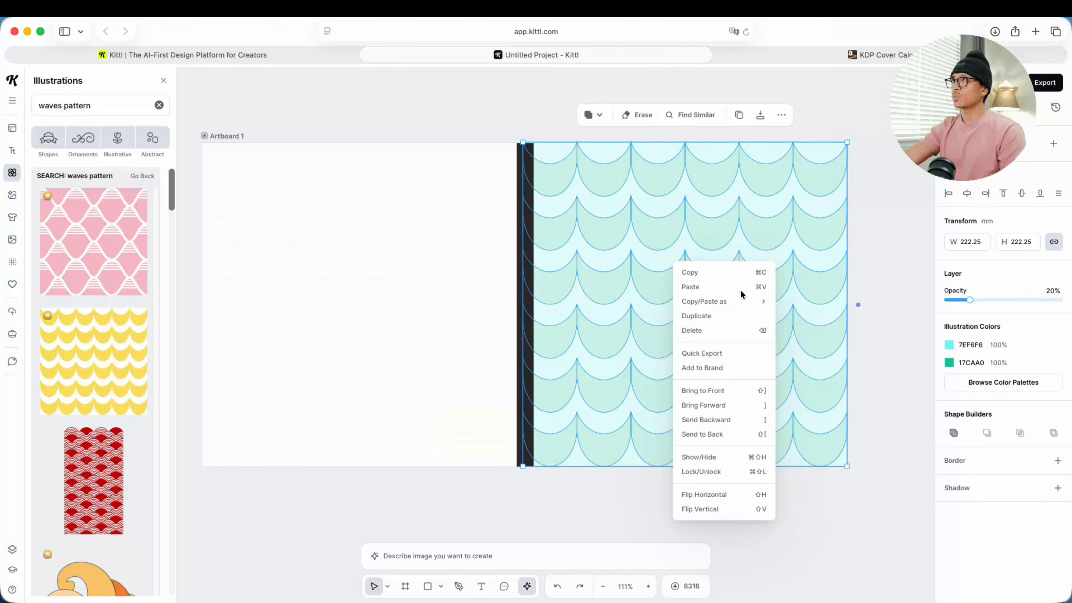
click(700, 316)
drag(699, 275, 371, 263)
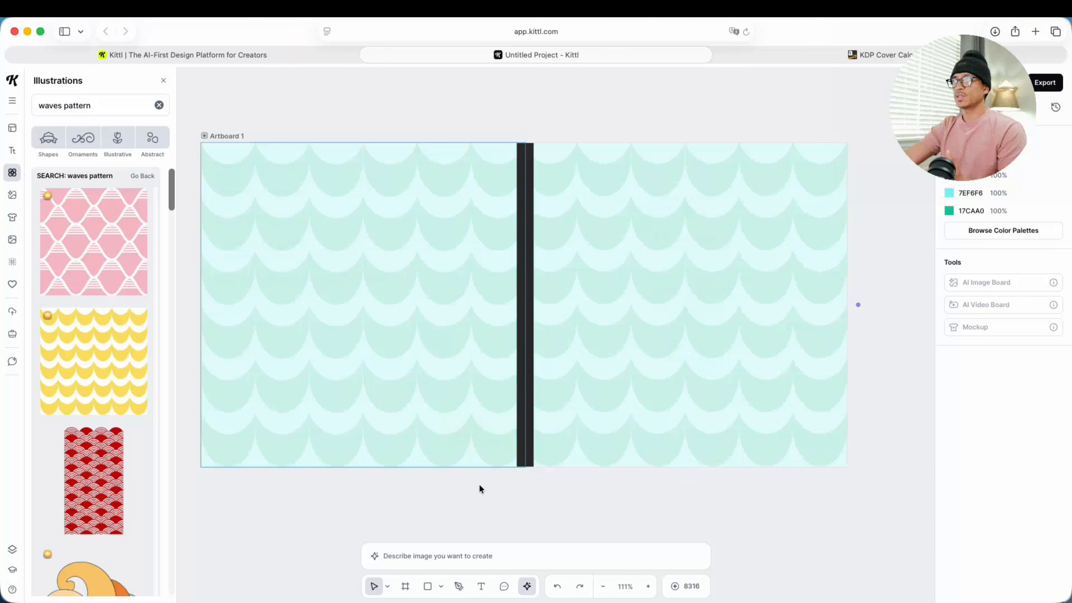
drag(450, 503, 473, 522)
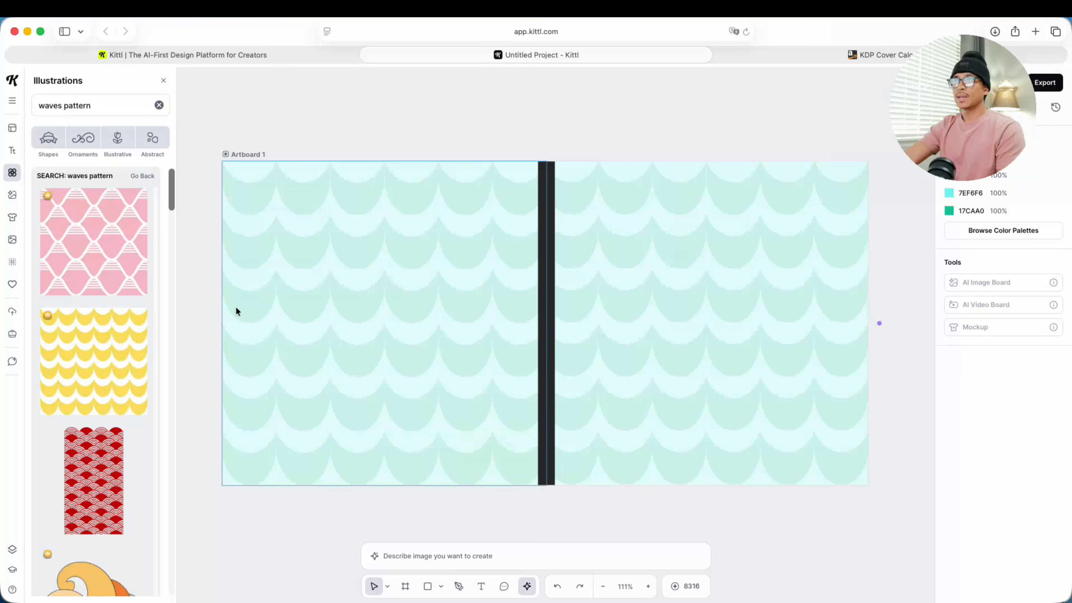
Step: Add a headline reading "SUMMER WAVES" to the front cover and fit it on one line at size 52
click(13, 153)
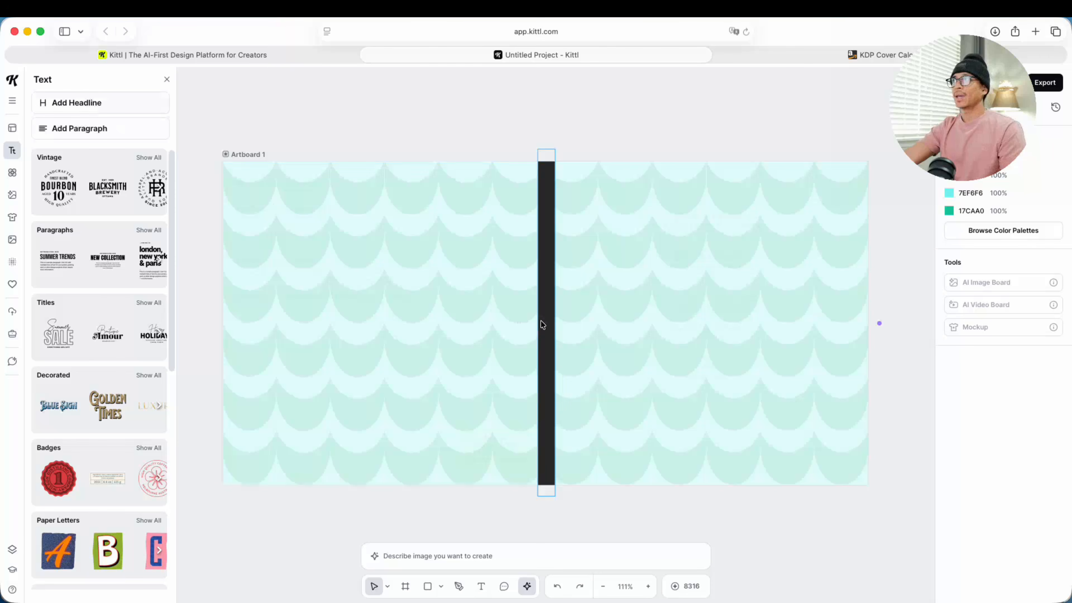
drag(490, 336, 718, 300)
double_click(717, 299)
text(S)
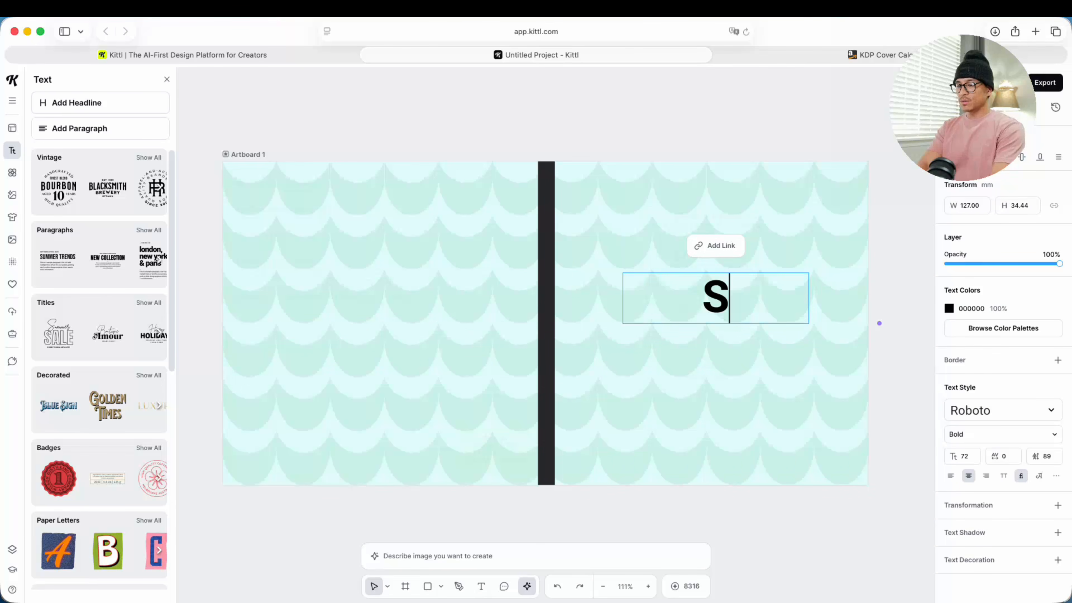
text(UMMER WAVES)
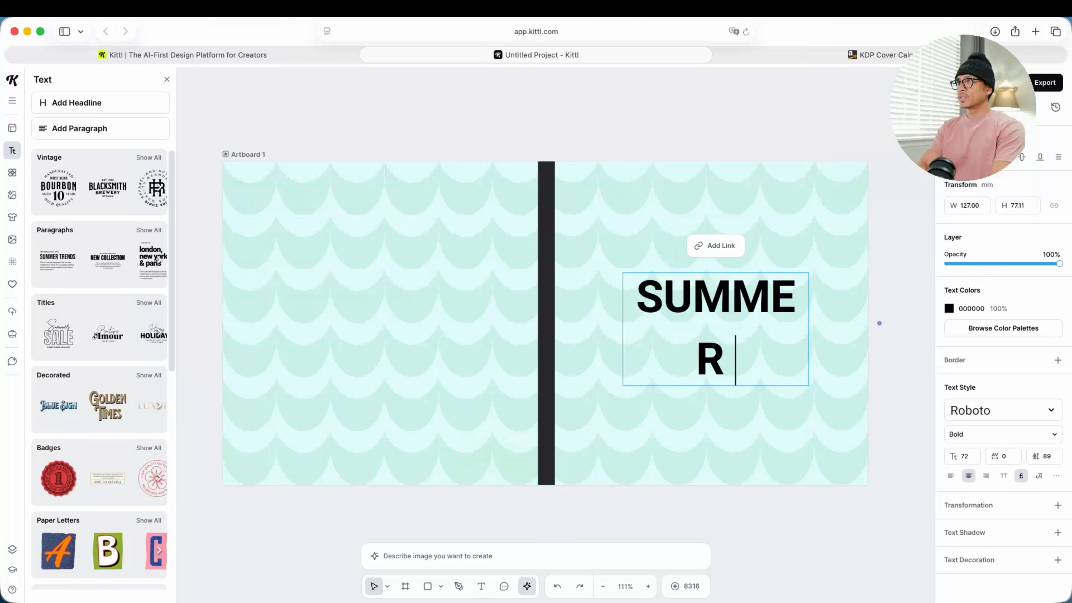
key(Escape)
drag(809, 359, 924, 338)
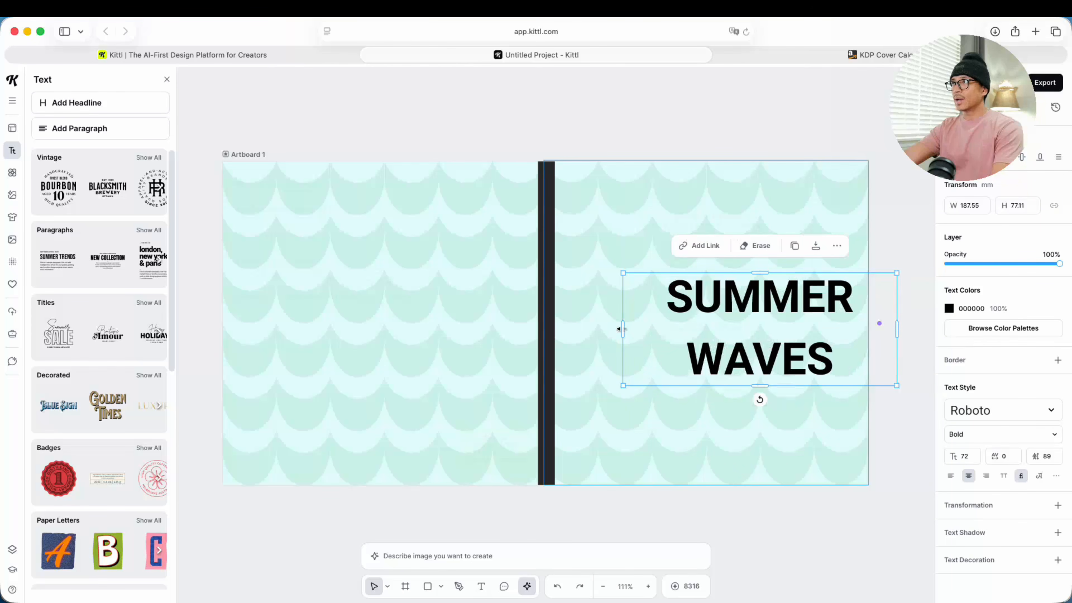
drag(764, 317, 762, 317)
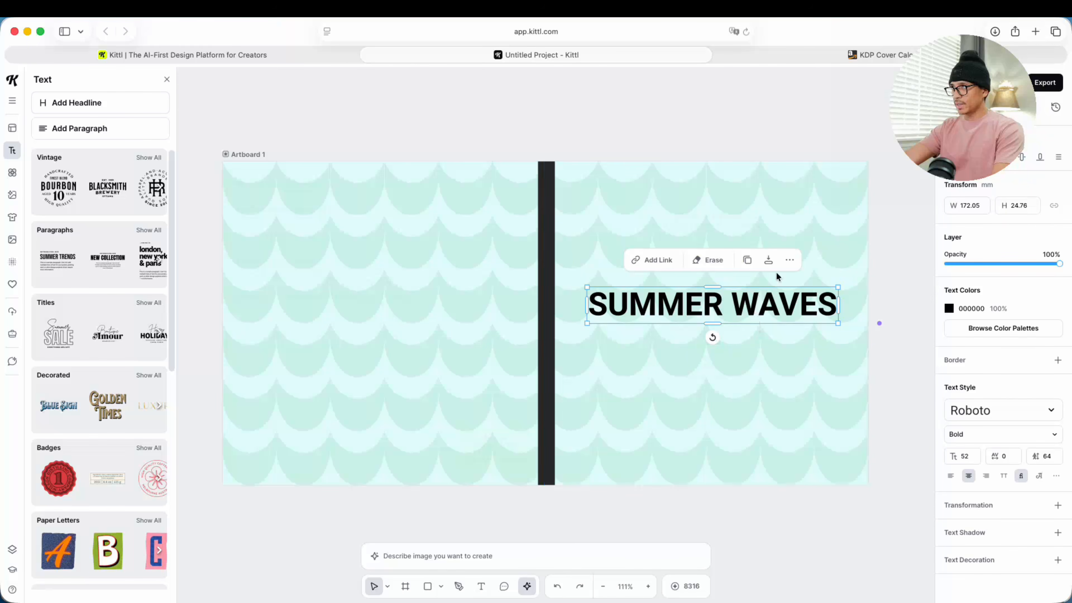
Step: Duplicate the SUMMER WAVES title below itself and change the copy's text to "Bold & Easy Coloring Book"
right_click(782, 311)
click(797, 365)
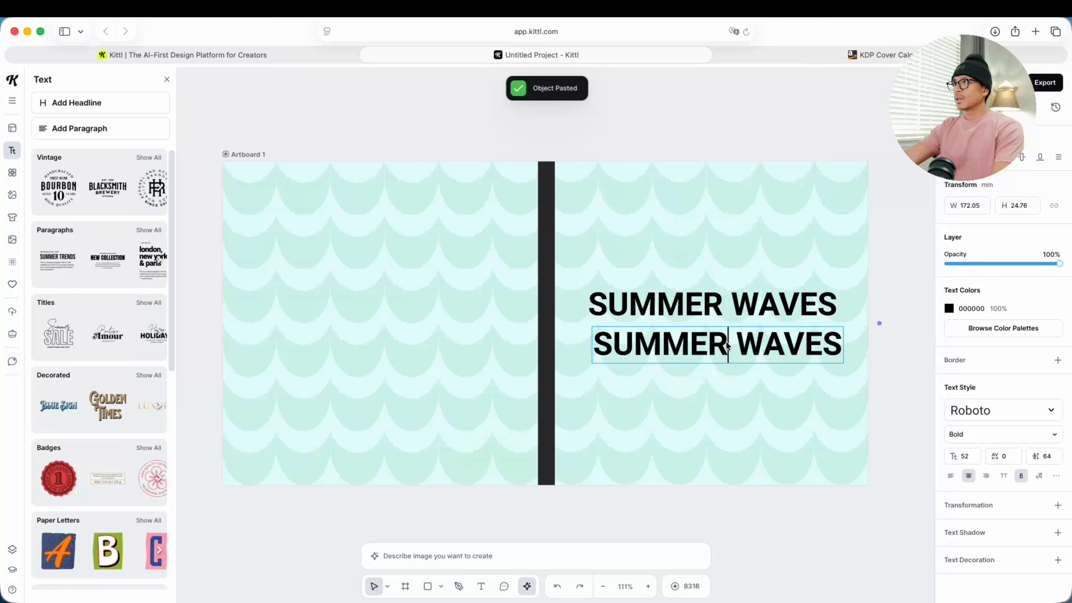
text(Bold)
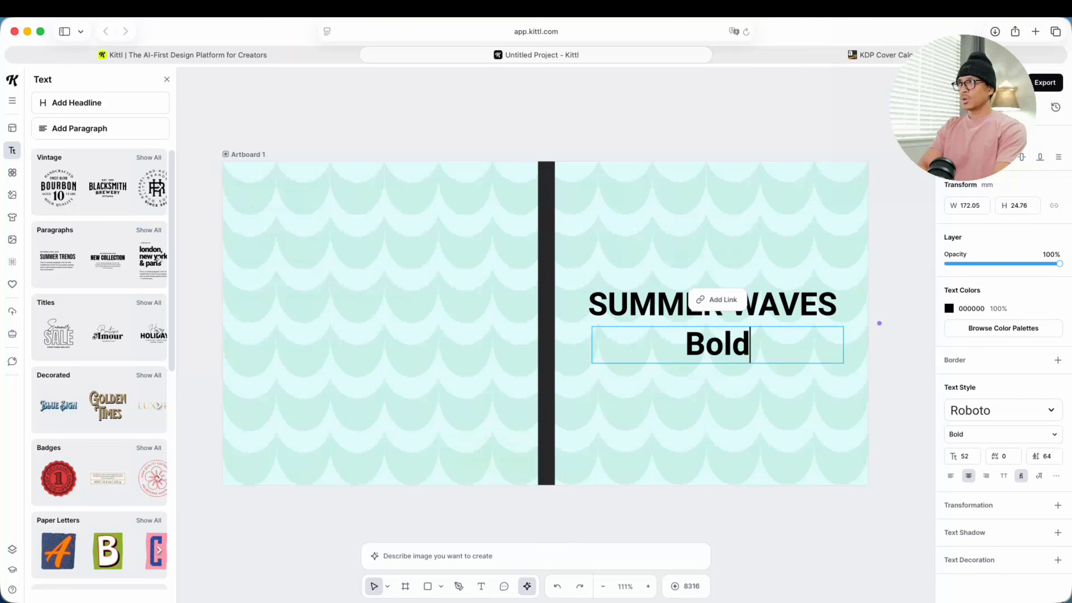
text( & Ew)
key(BackSpace)
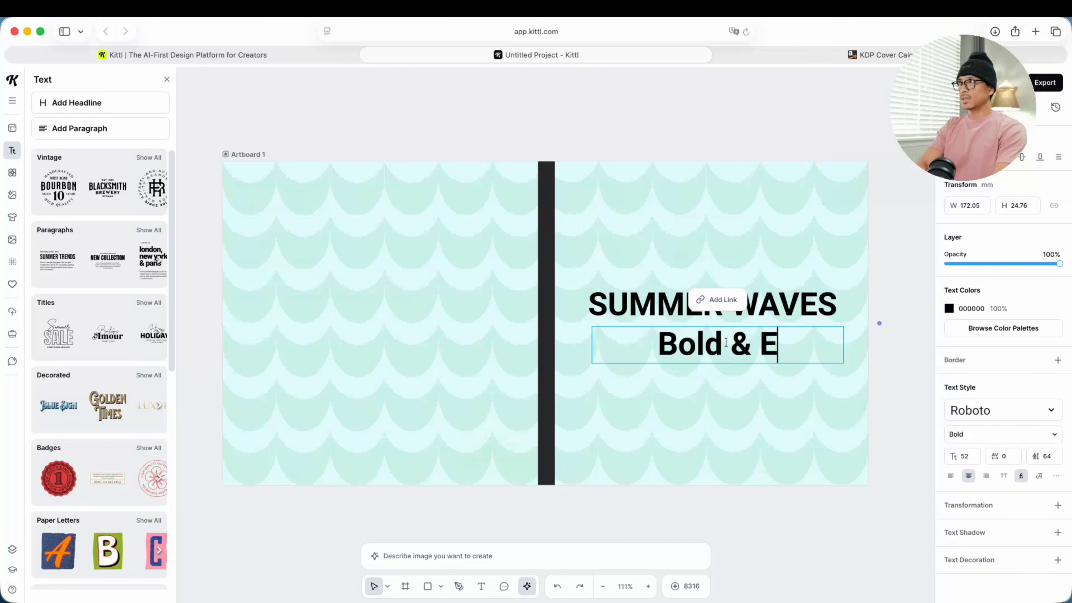
text(asy Coloring Book)
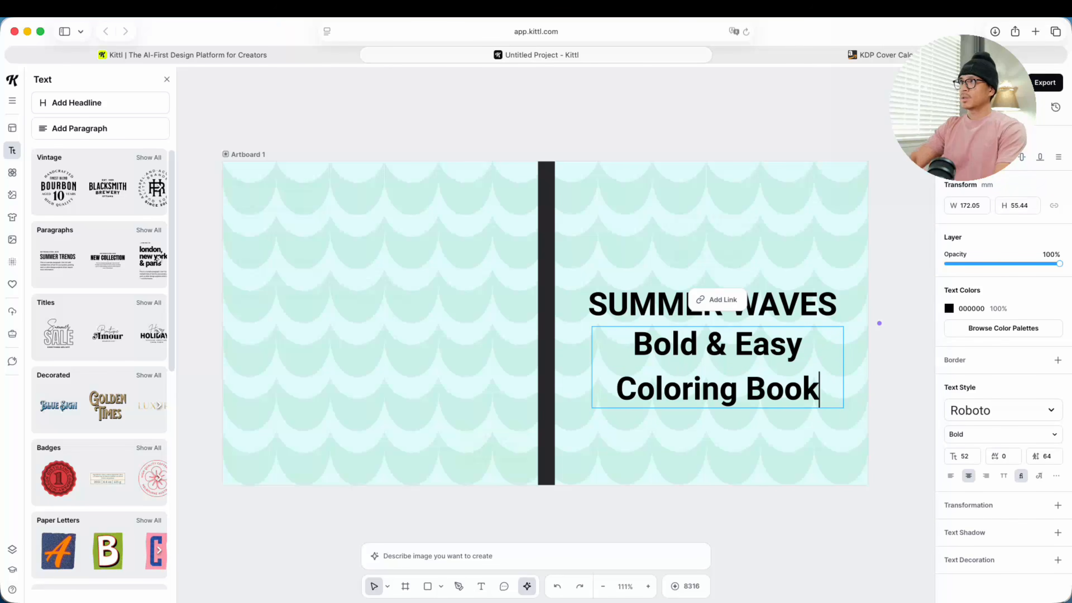
Step: Scale the subtitle down to one line at size 34 and align it centered just beneath the title
click(603, 362)
click(597, 372)
click(743, 363)
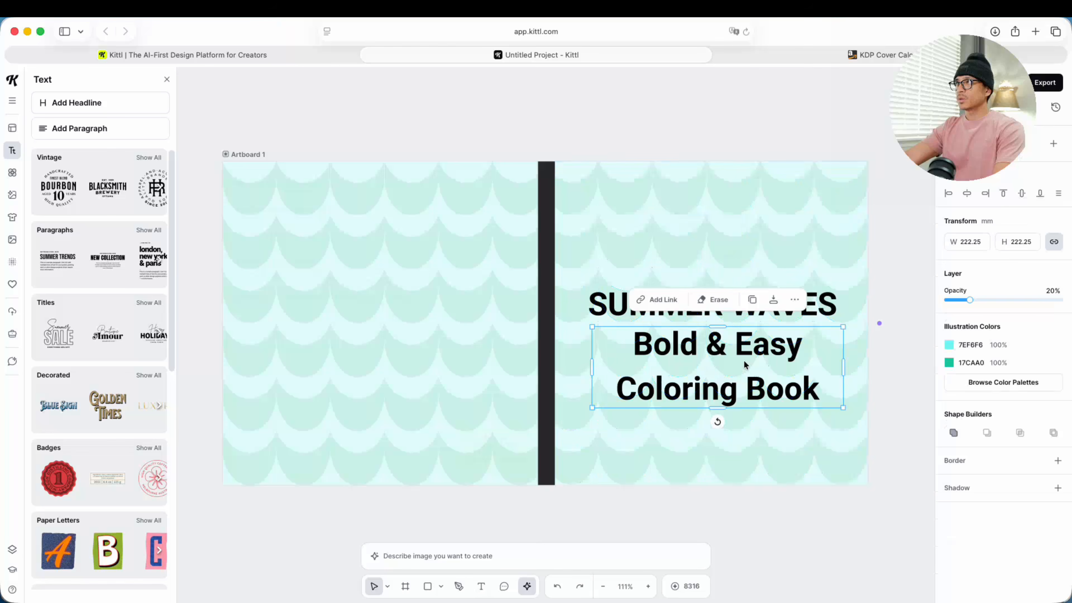
drag(591, 367, 580, 348)
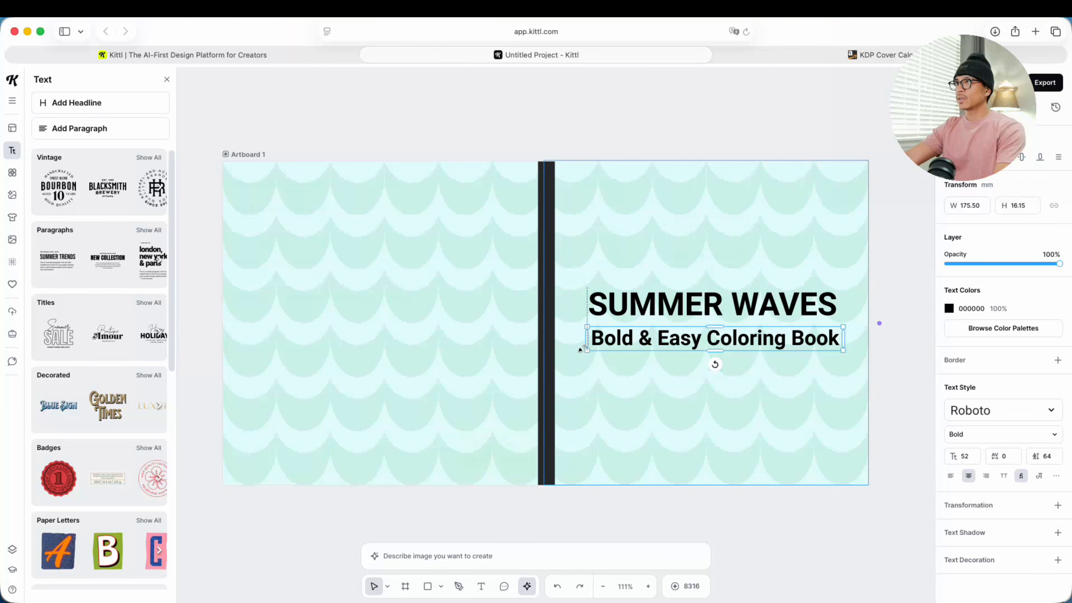
click(581, 348)
drag(835, 338, 821, 341)
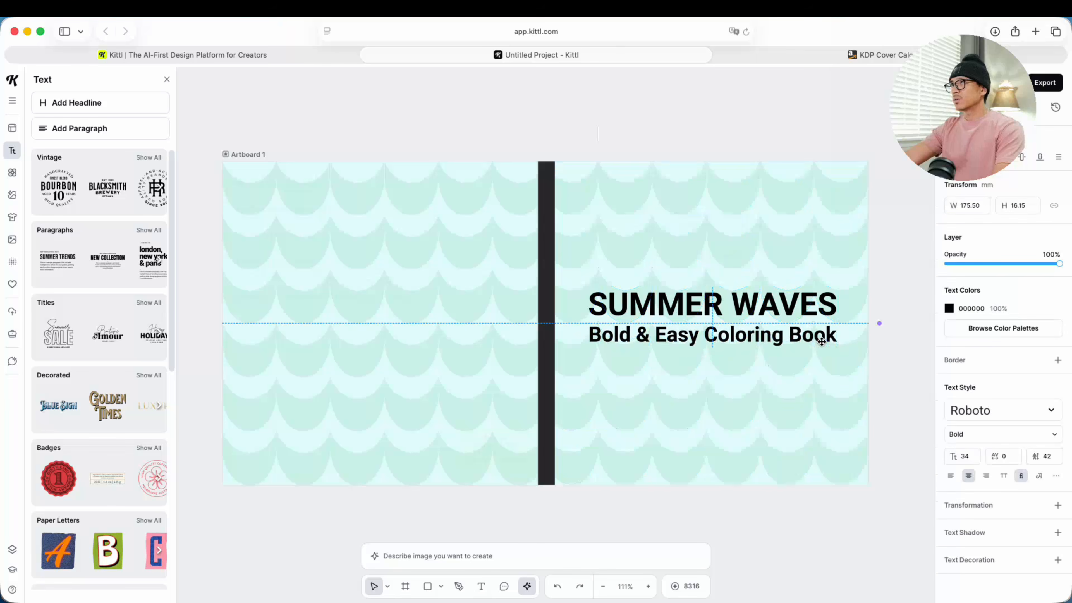
Step: Set the SUMMER WAVES title's typeface to Righteous
click(790, 317)
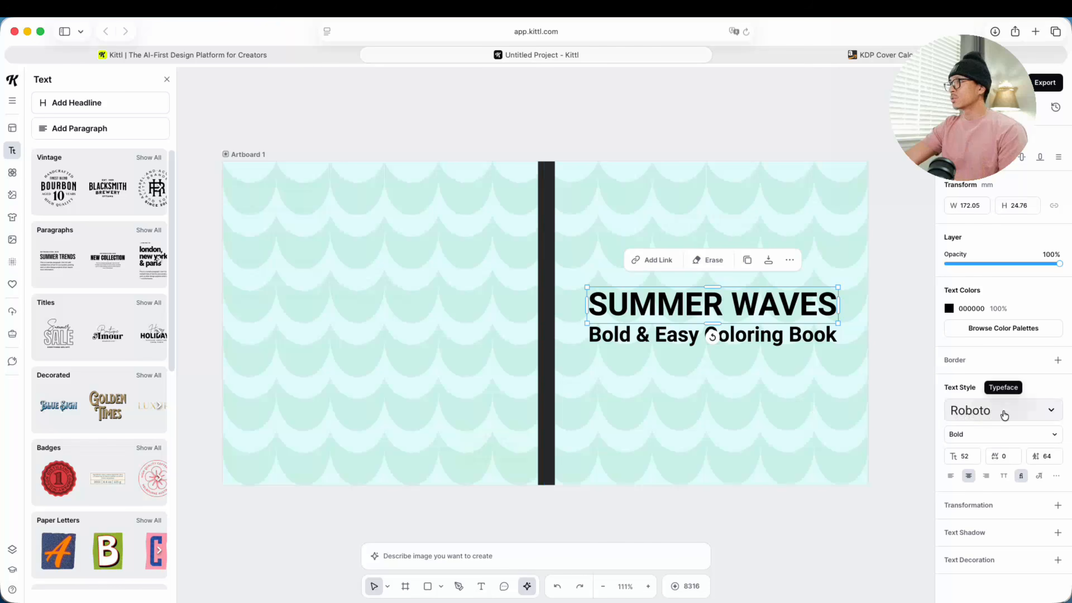
click(1018, 414)
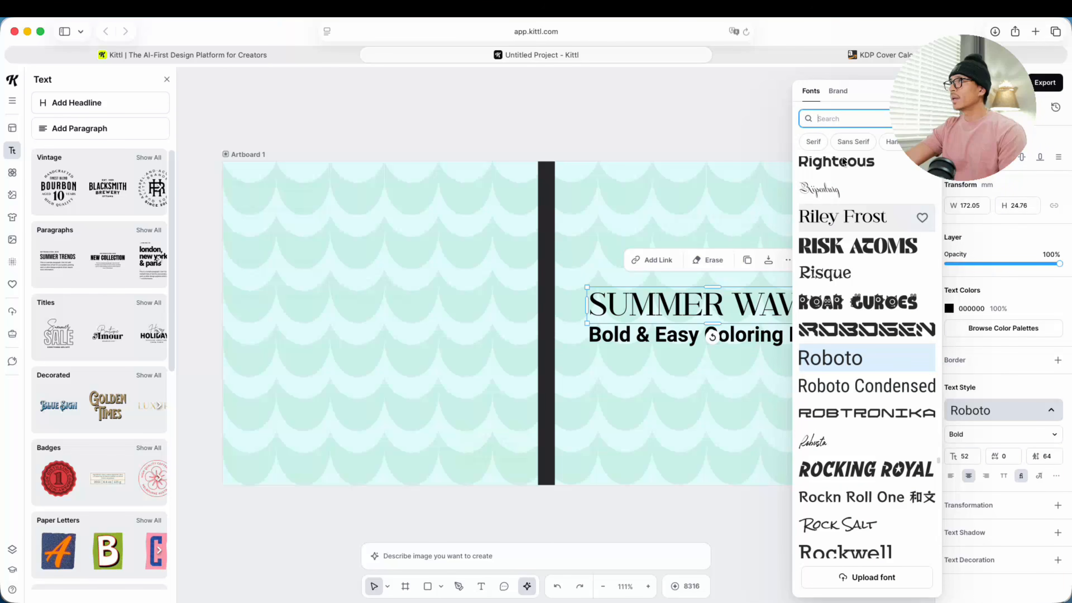
scroll(836, 209, up, 3)
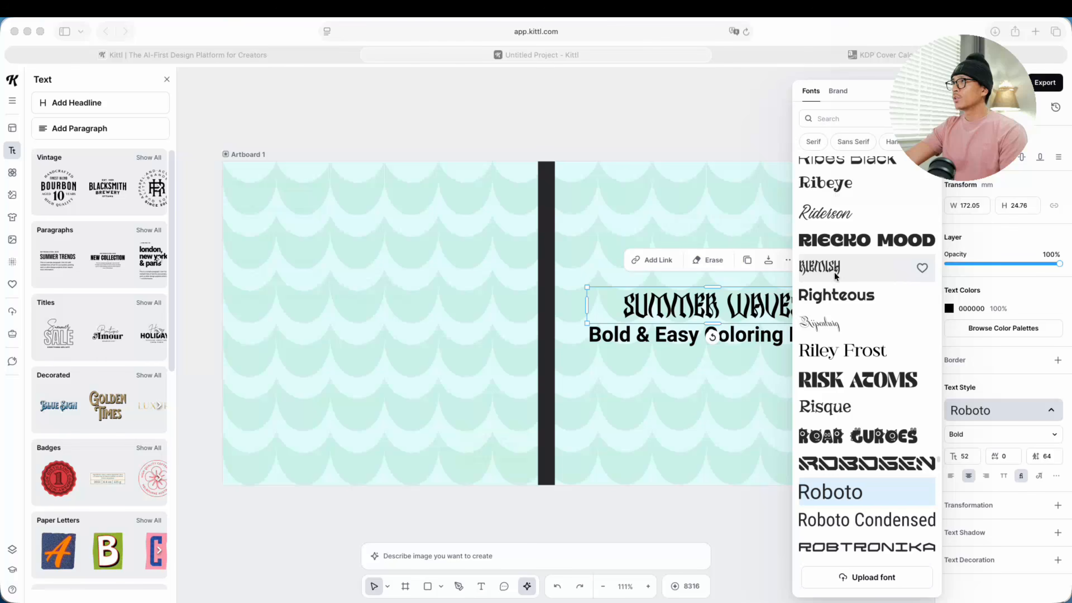
scroll(835, 275, up, 3)
click(833, 427)
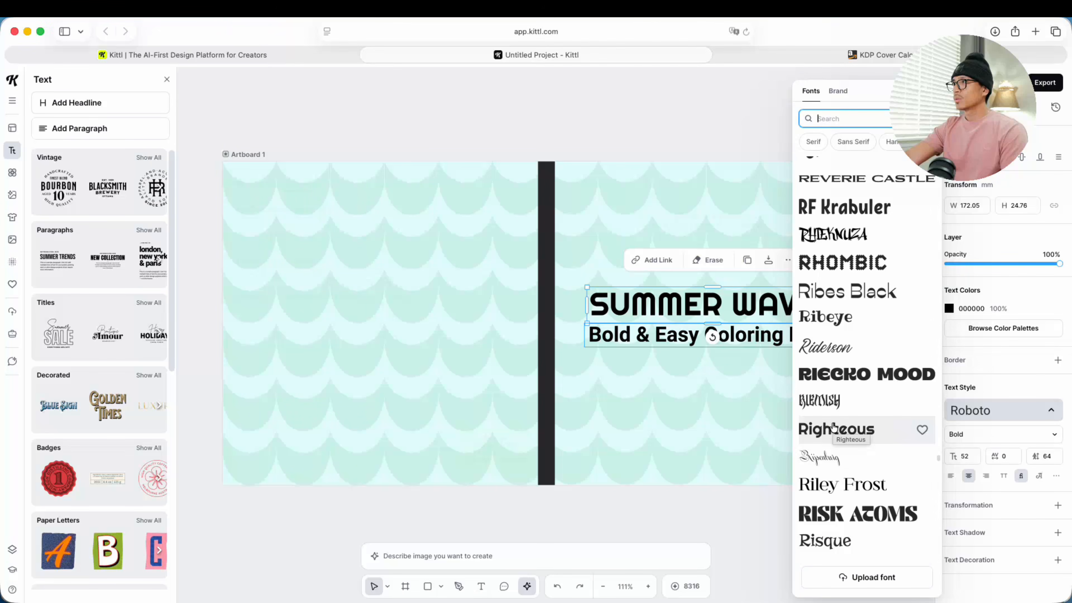
click(833, 427)
Step: Set the "Bold & Easy Coloring Book" subtitle's typeface to Righteous to match the title
click(760, 336)
click(971, 411)
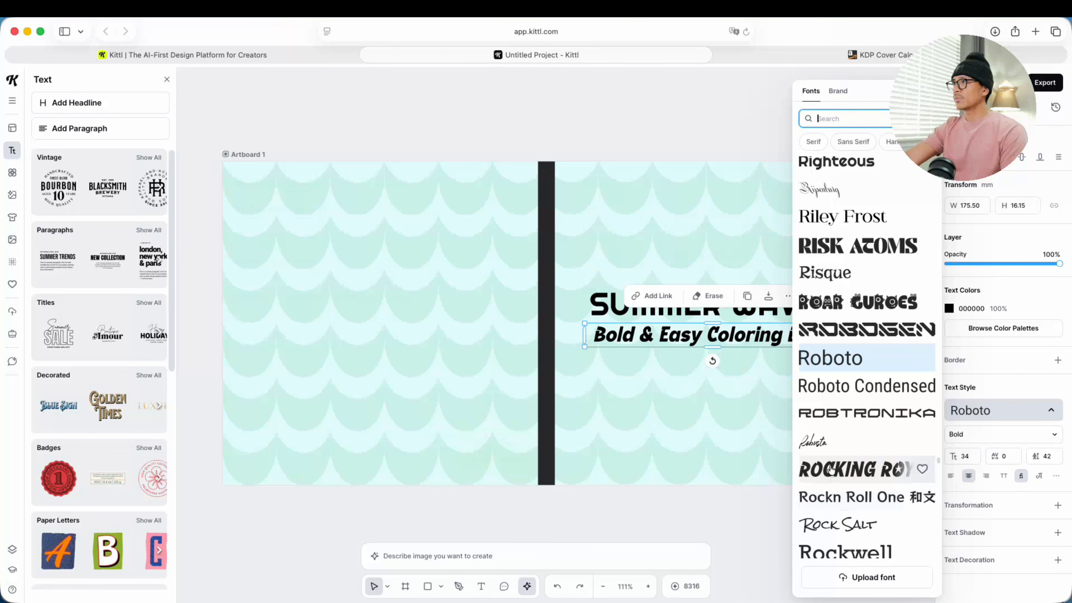
click(600, 307)
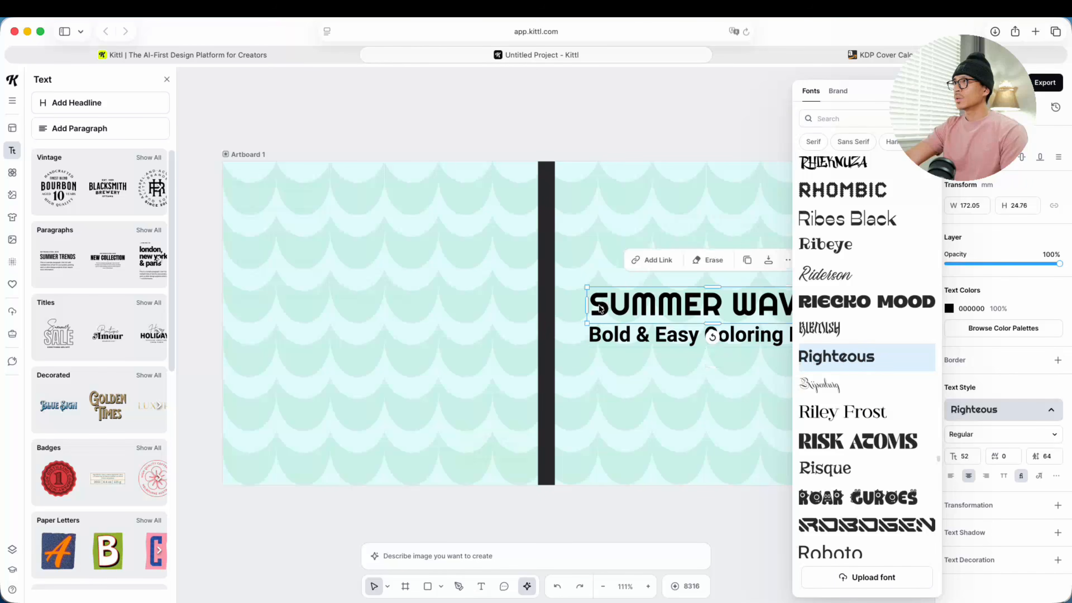
click(641, 332)
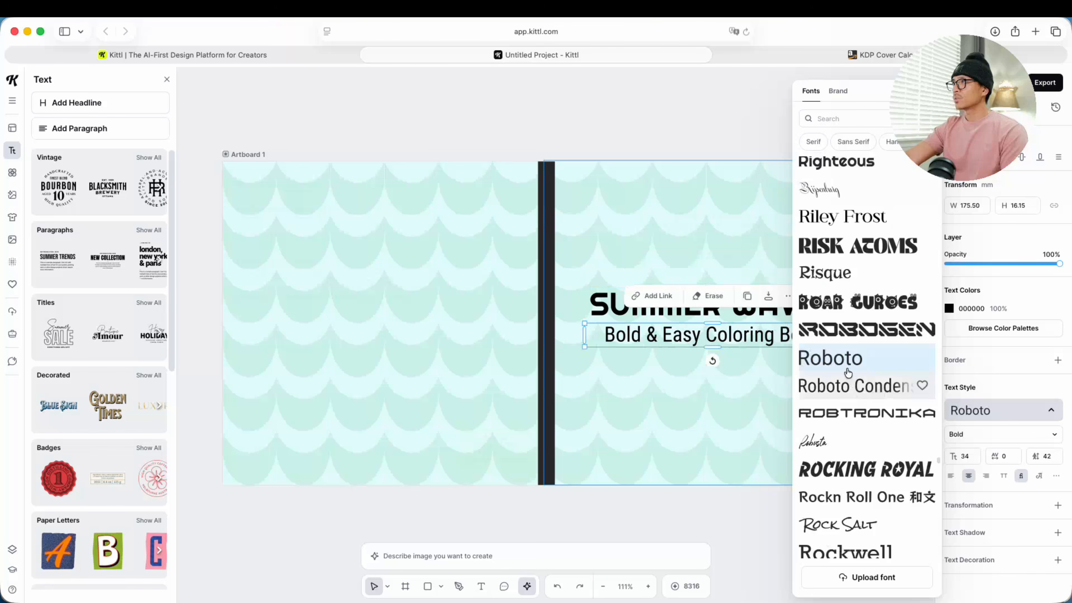
scroll(848, 371, up, 3)
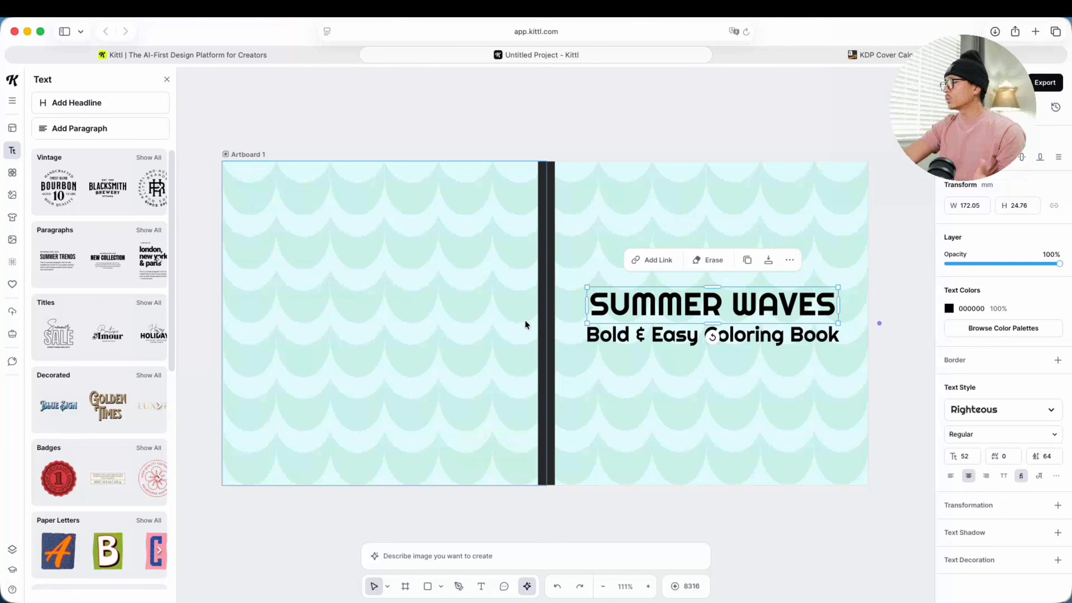
Step: Give the SUMMER WAVES title a black border with a weight of 5.10 and a white FFFFFF fill
click(693, 353)
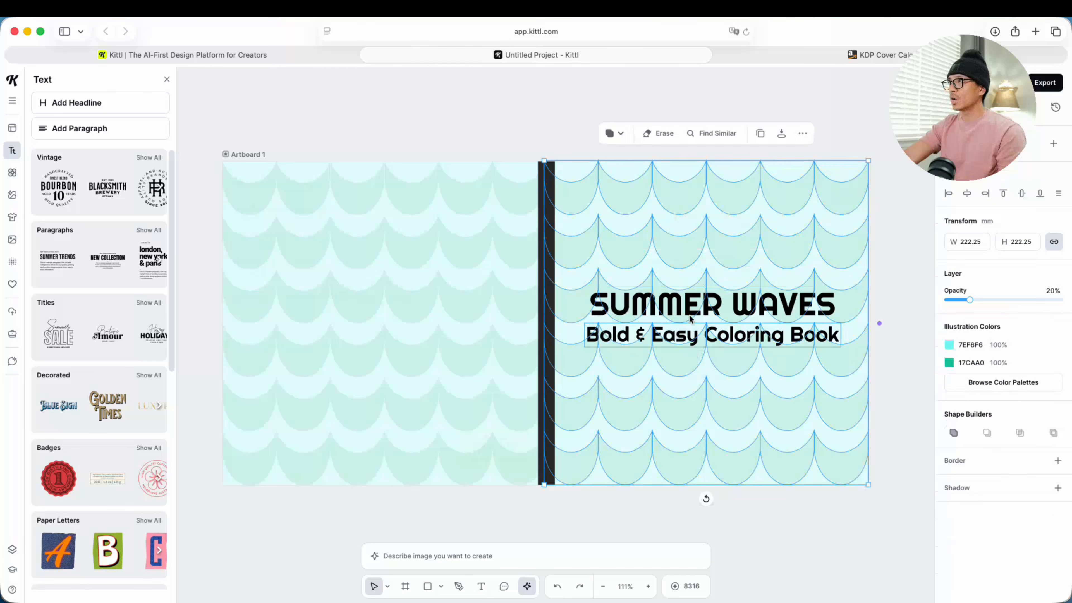
click(688, 310)
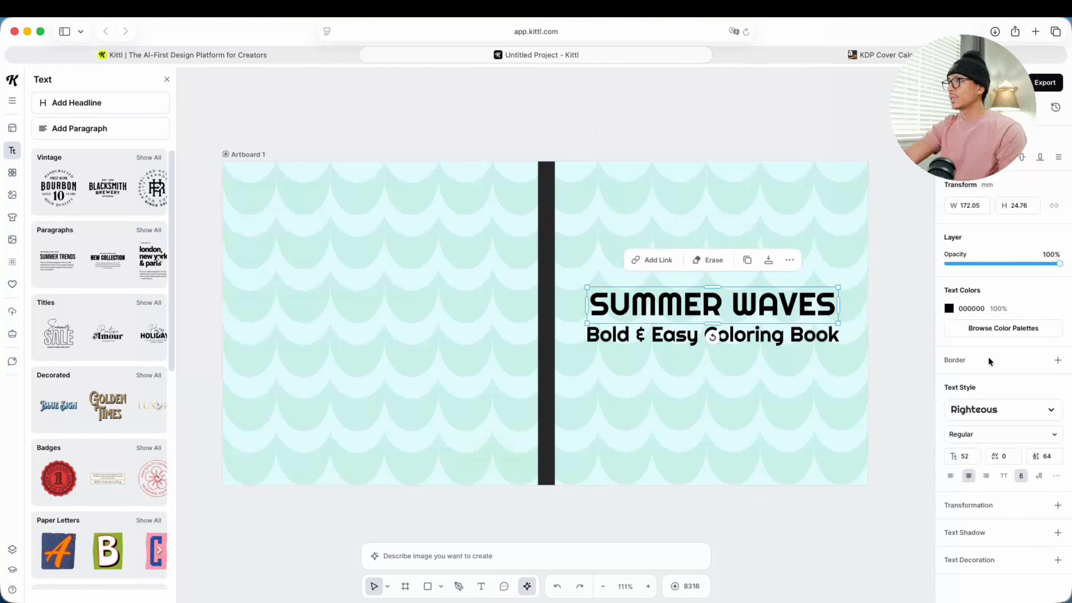
click(1056, 361)
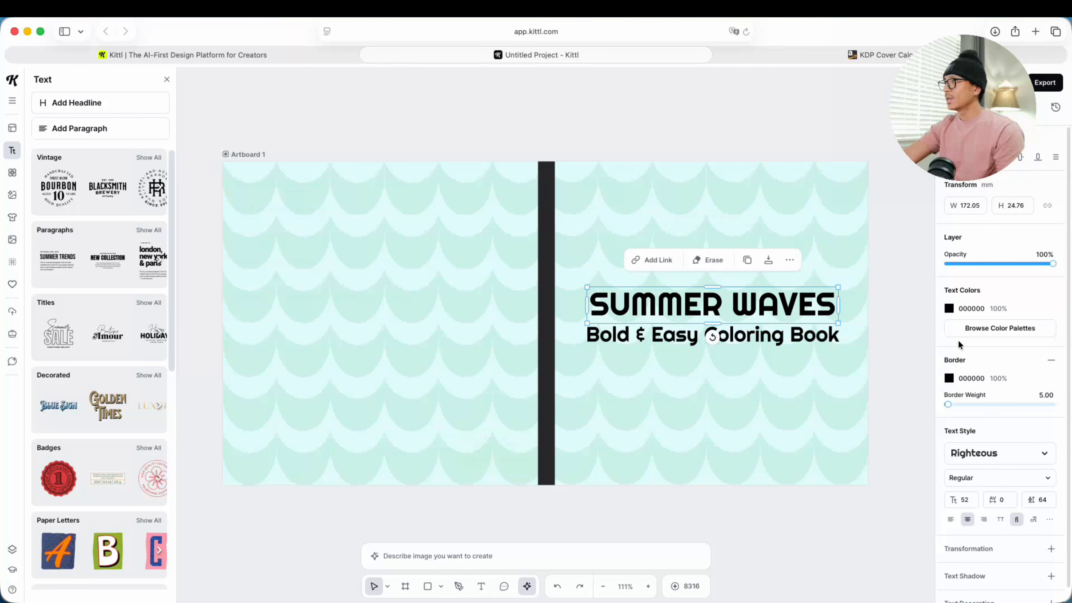
click(949, 308)
click(830, 400)
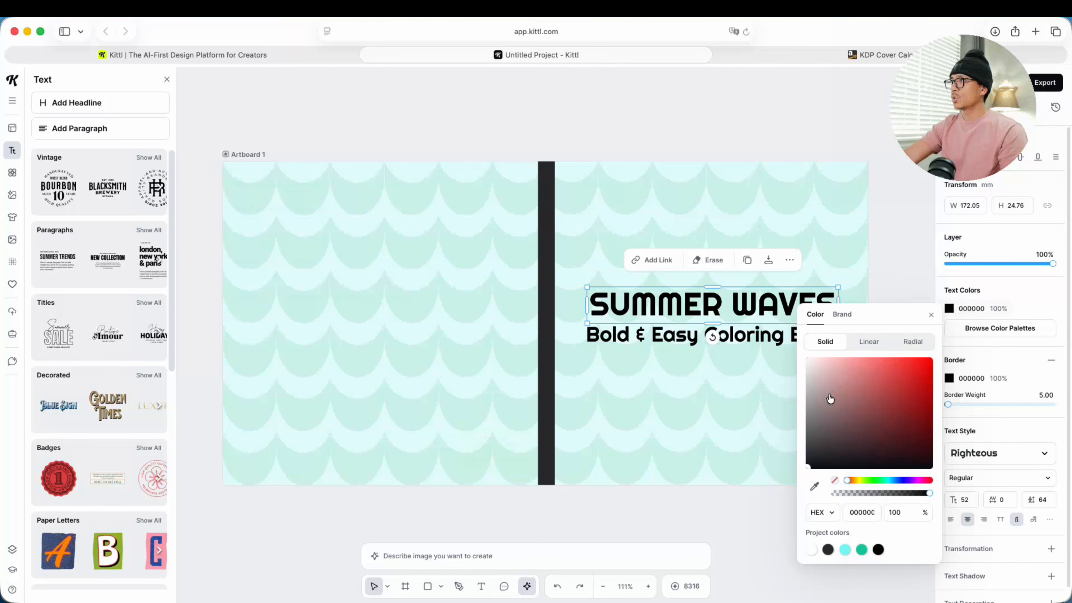
drag(830, 399, 781, 348)
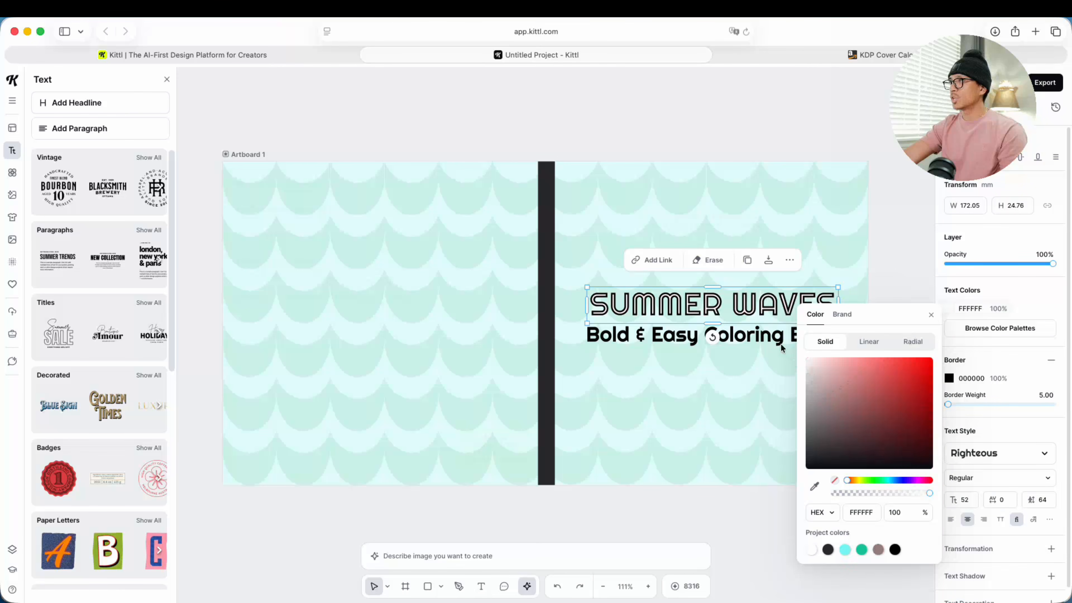
click(932, 315)
drag(948, 404, 949, 405)
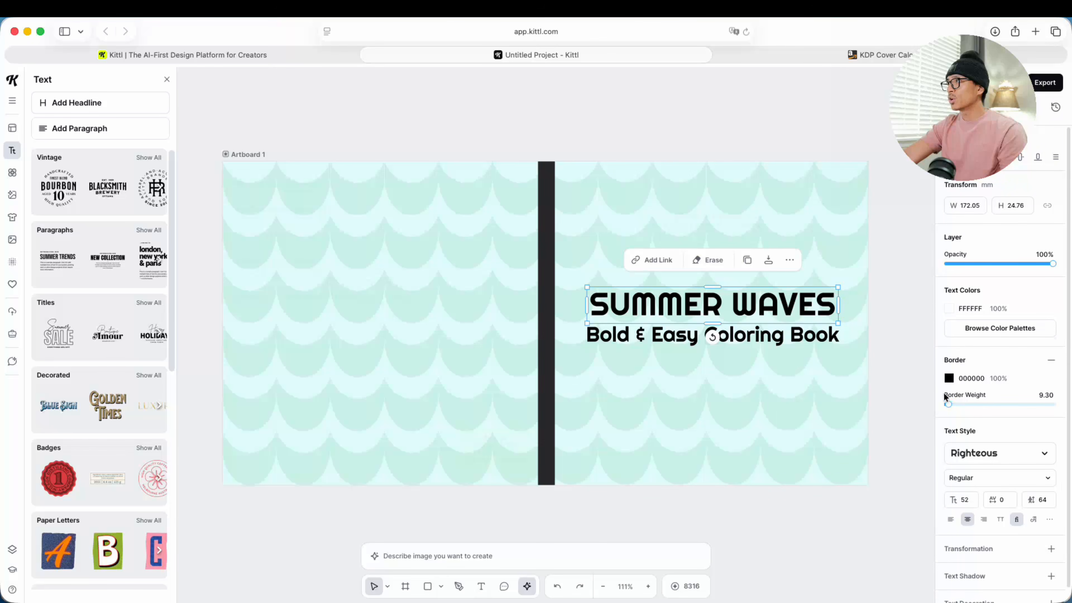
drag(947, 404, 947, 404)
Step: Enlarge the outlined title to size 55 and keep it centered above the subtitle
drag(837, 323, 854, 340)
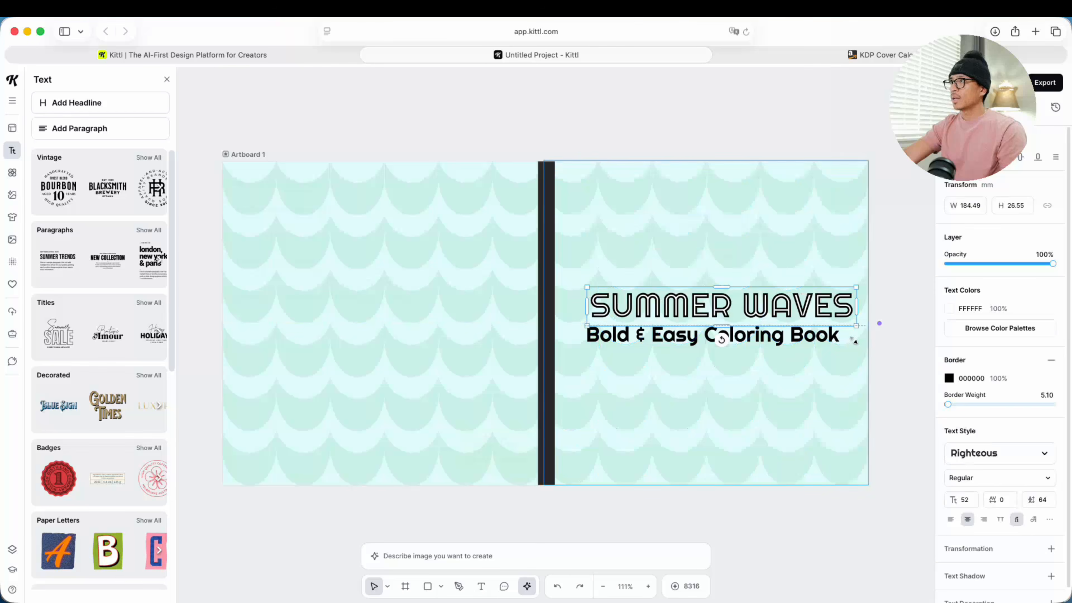
drag(586, 286, 579, 278)
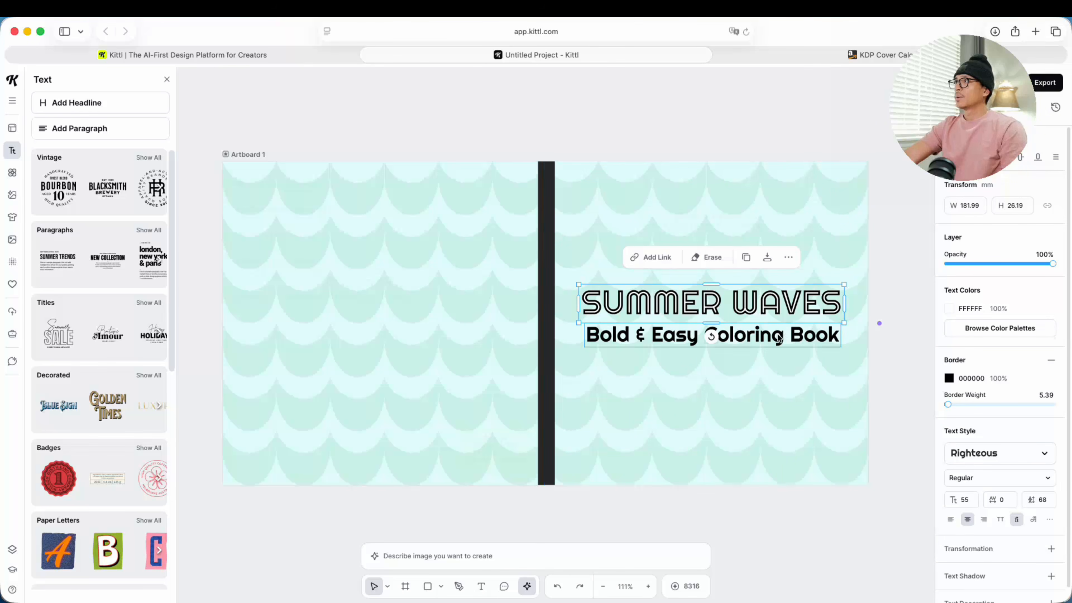
drag(756, 312, 757, 311)
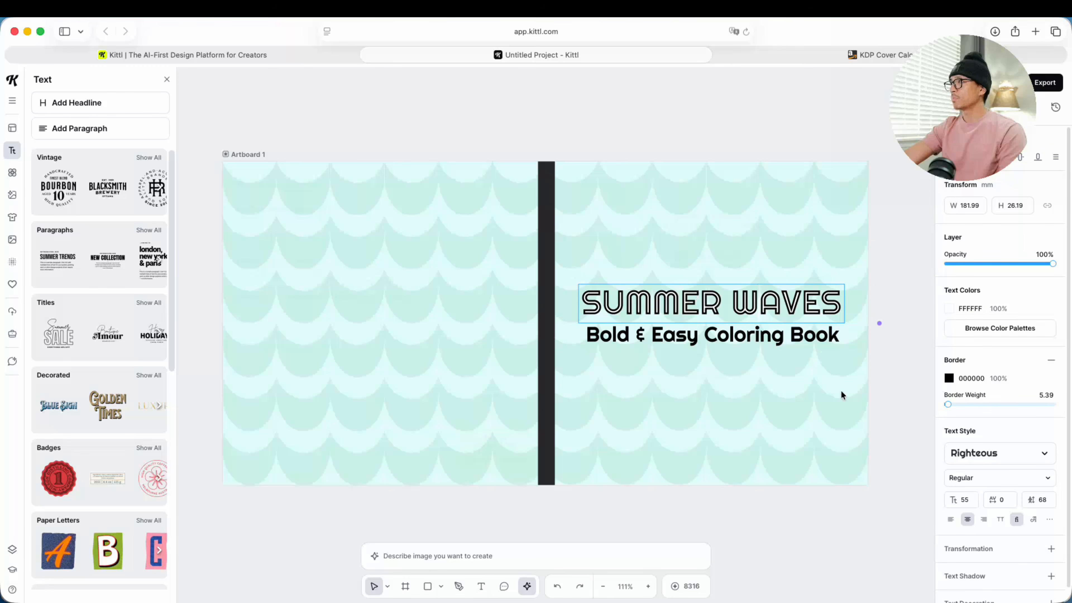
Step: Set the title's typeface to Sunny Drop and enlarge it to slightly wider than the subtitle
click(986, 452)
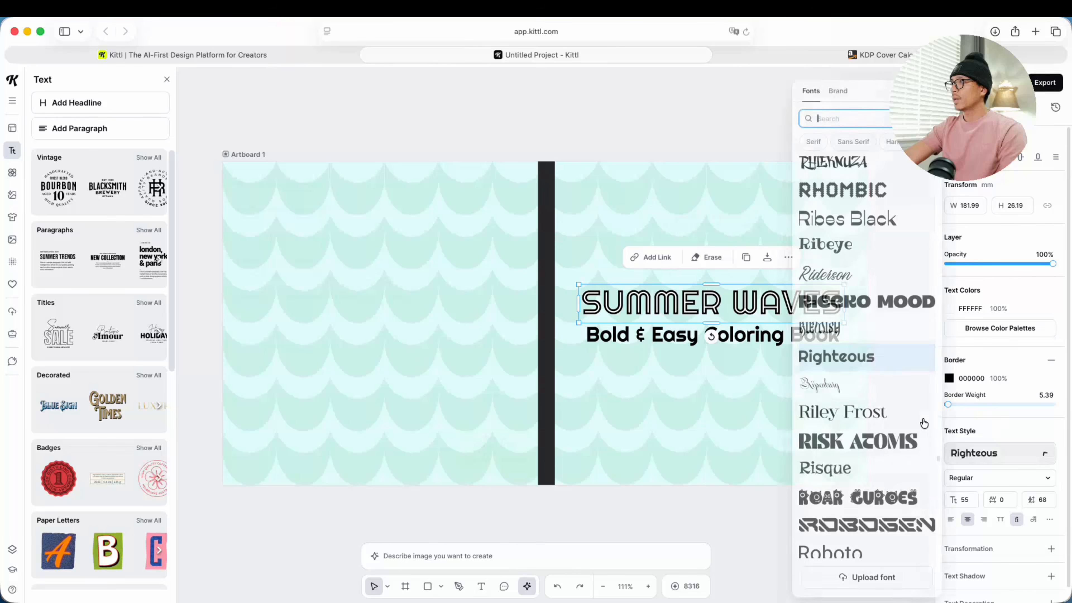
scroll(859, 453, down, 10)
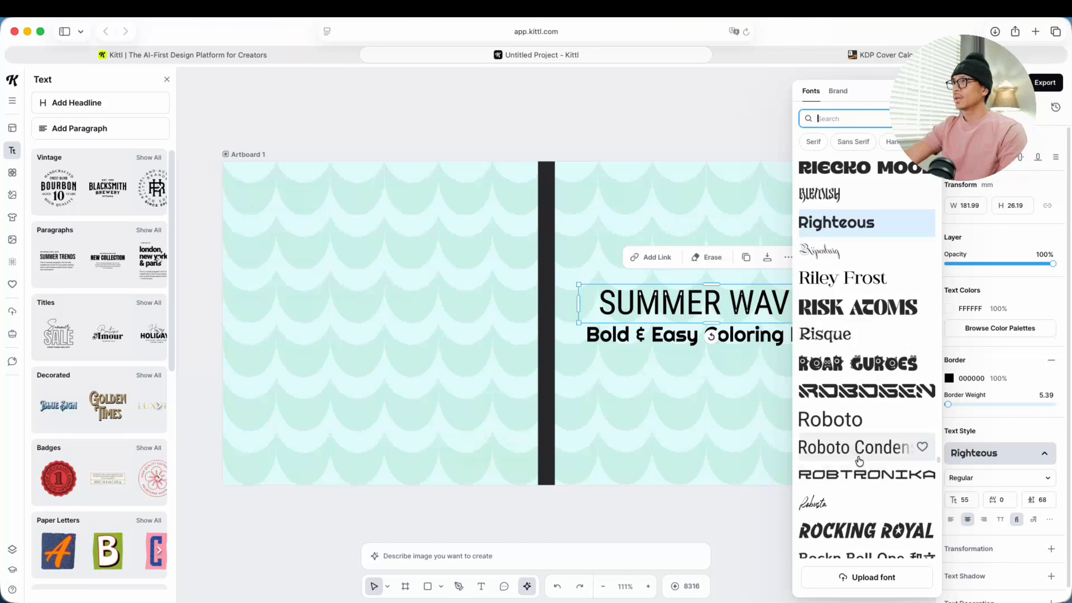
scroll(852, 468, down, 2)
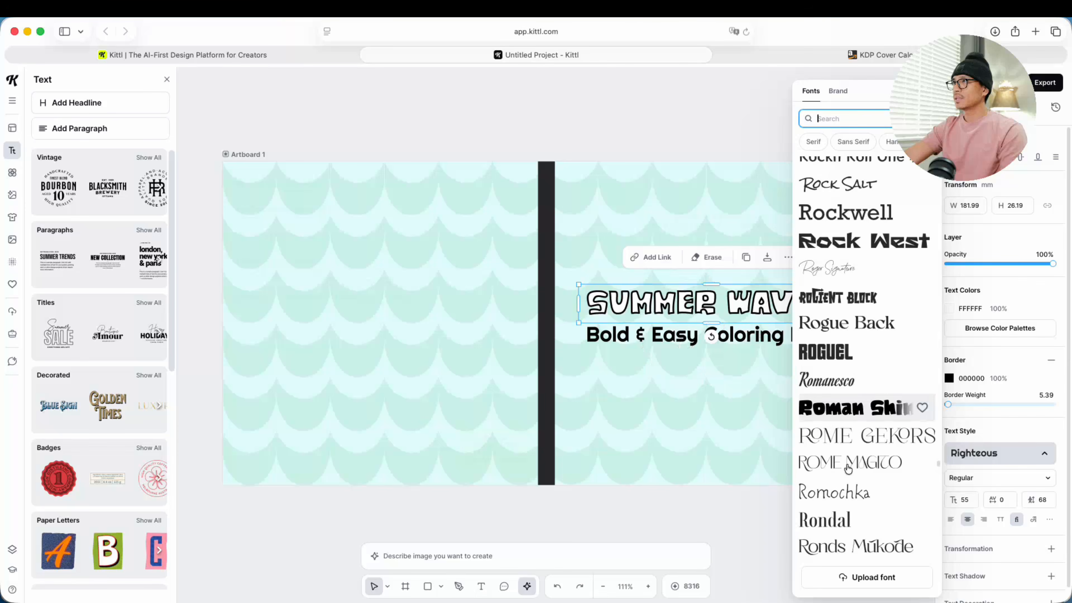
scroll(851, 468, up, 2)
click(825, 445)
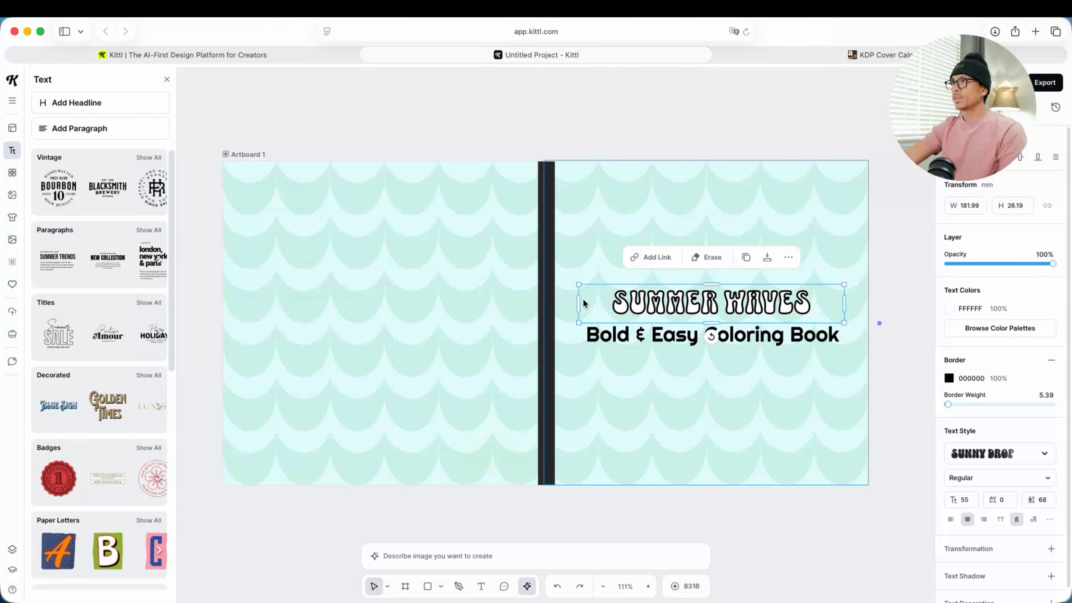
drag(577, 304, 583, 246)
click(584, 246)
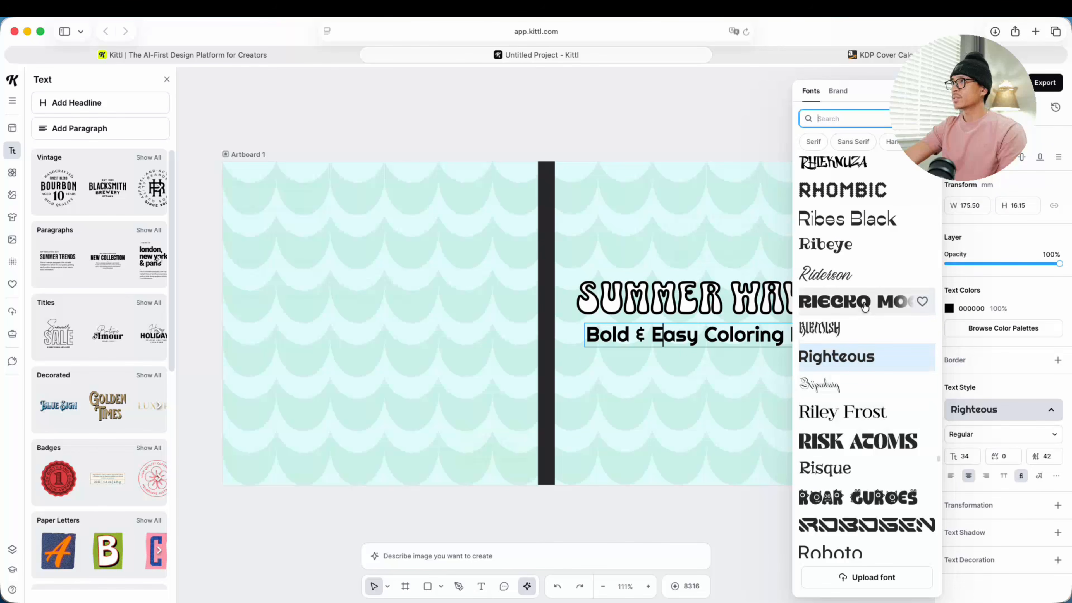
Step: Set the "Bold & Easy Coloring Book" subtitle's typeface to Roguel
scroll(861, 449, down, 3)
scroll(861, 450, down, 6)
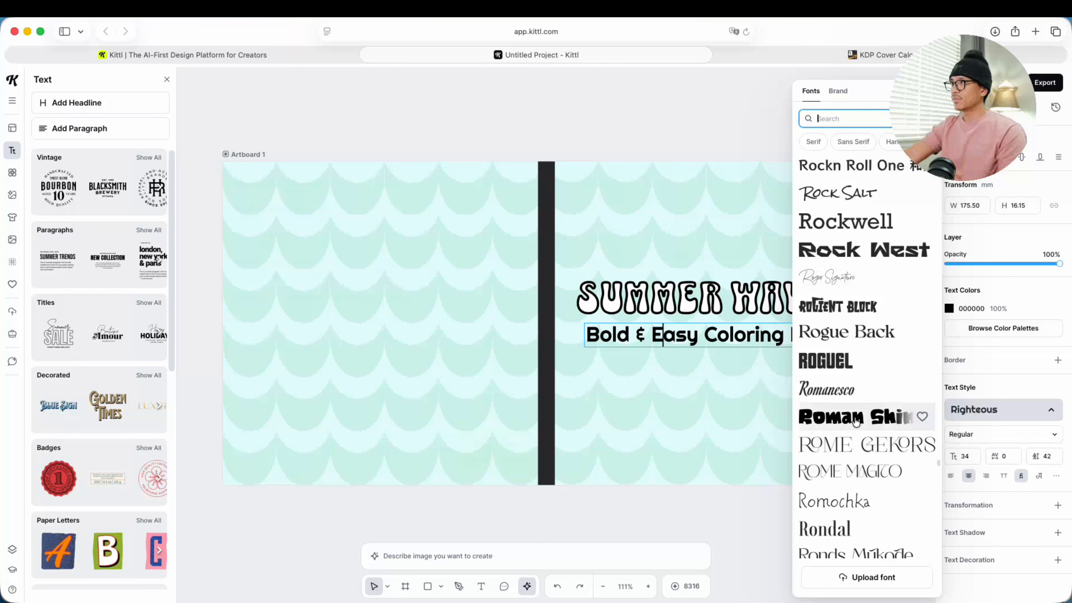
click(842, 464)
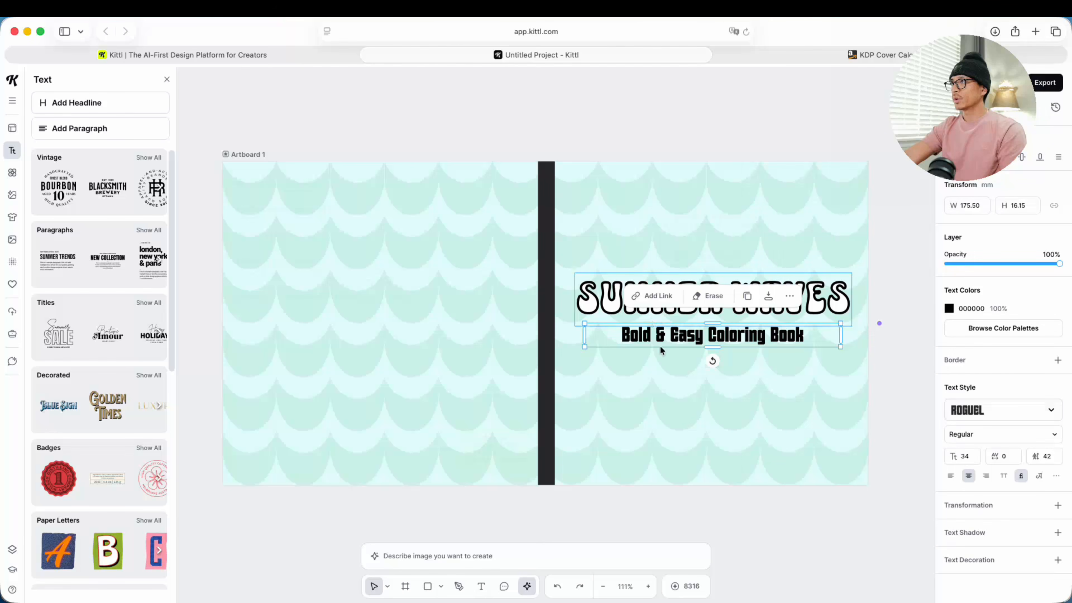
click(677, 378)
Step: Tighten the subtitle's text box, enlarge the subtitle to size 50 to match the title's width, and move the title closer above it
click(608, 344)
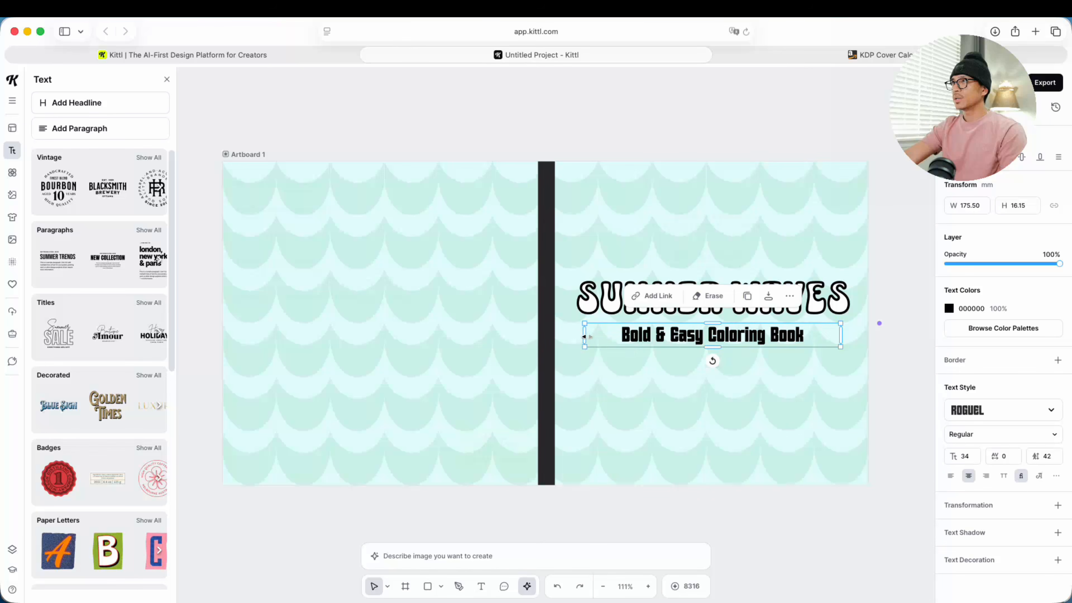
drag(584, 337, 646, 337)
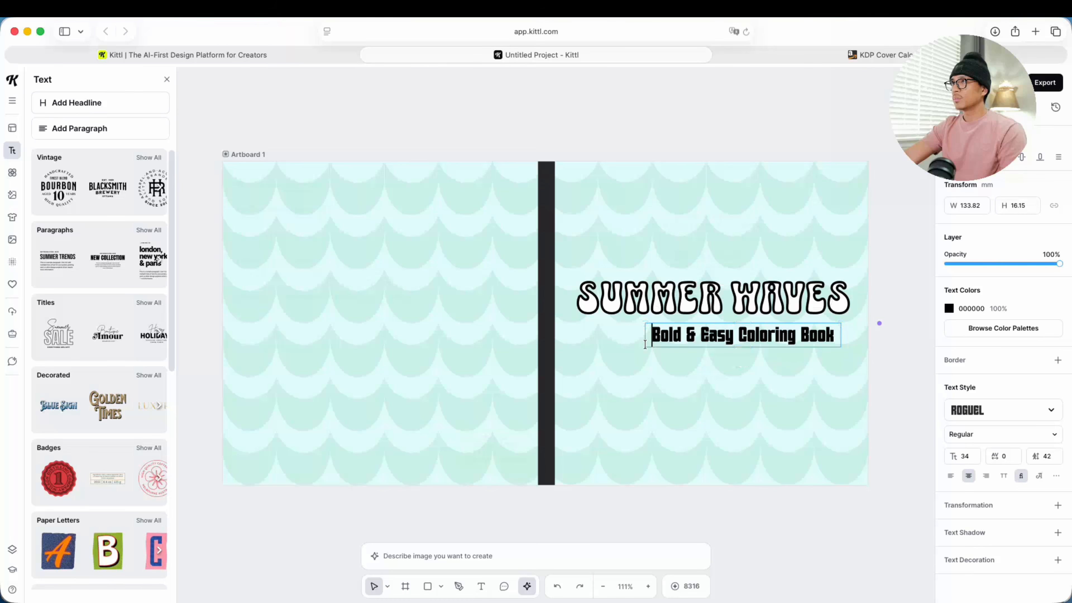
click(650, 354)
click(652, 343)
click(652, 359)
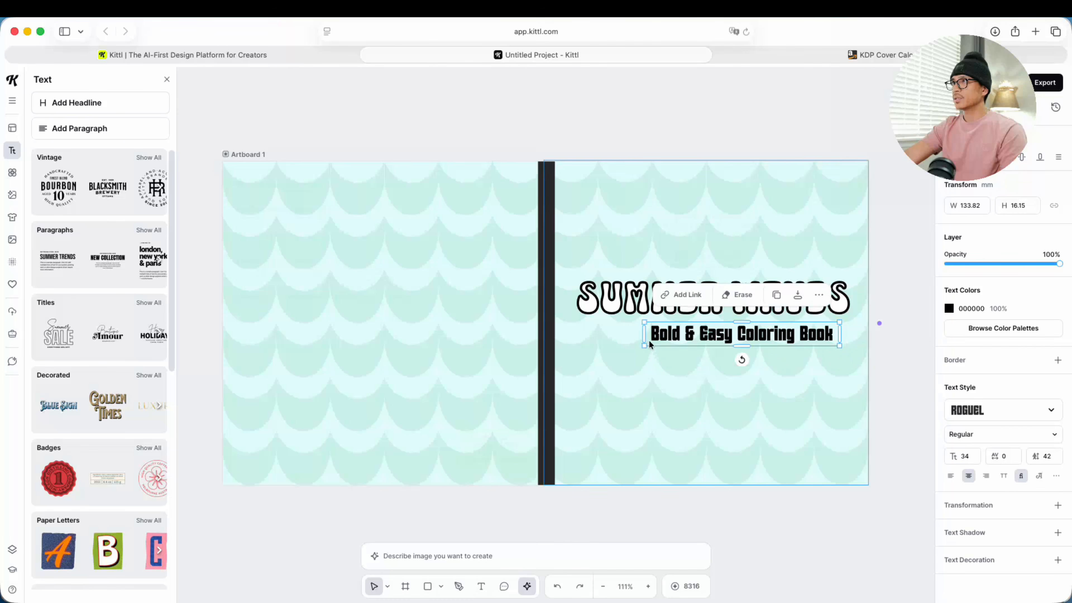
drag(643, 346, 587, 371)
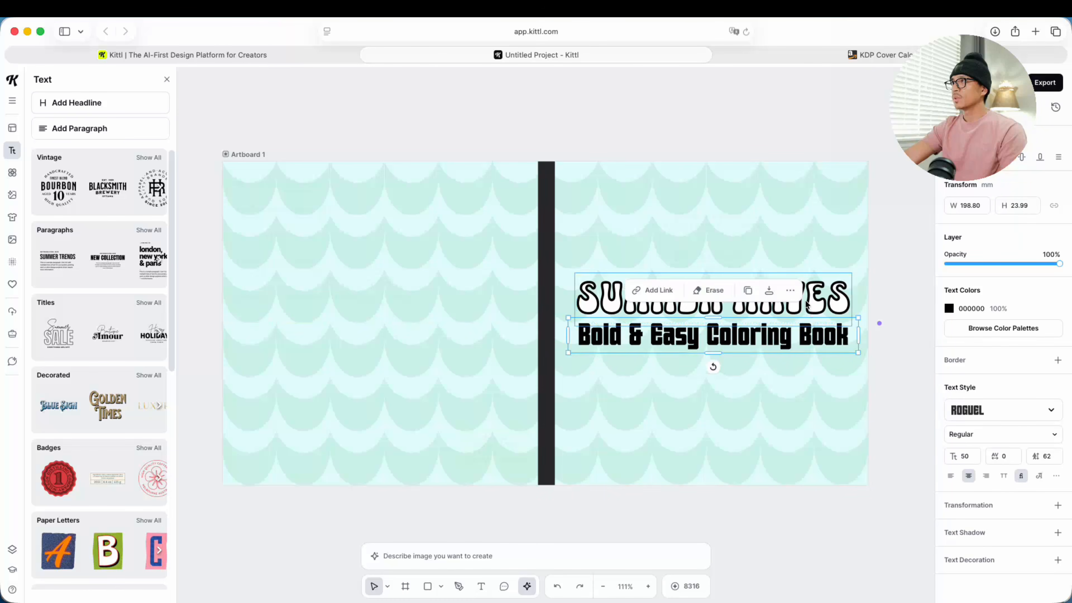
drag(713, 299, 714, 302)
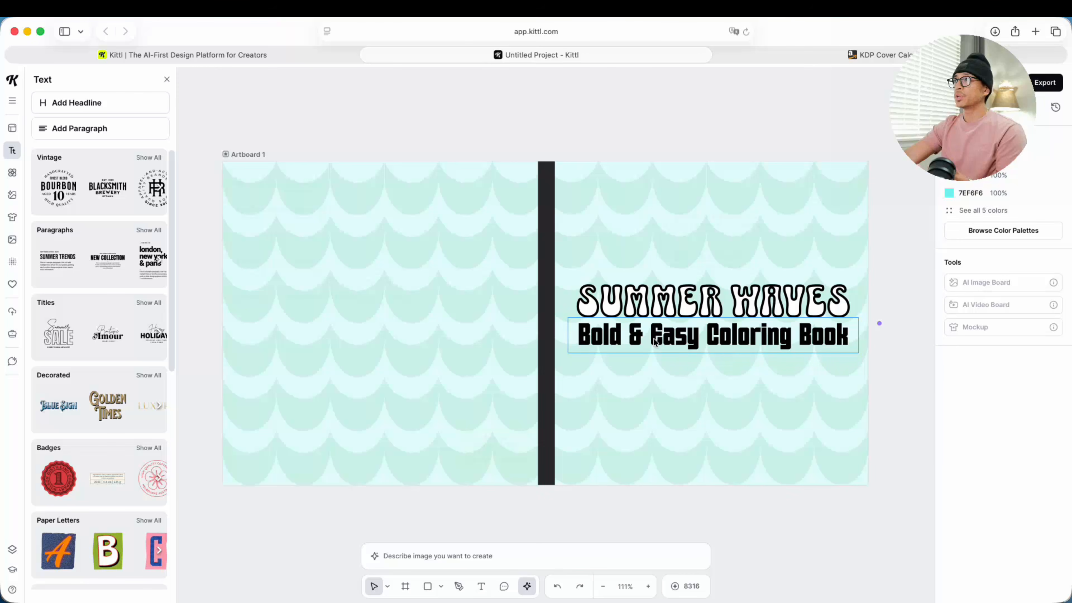
Step: Try a different solid color on the subtitle text and return it to black 000000
click(654, 342)
click(949, 309)
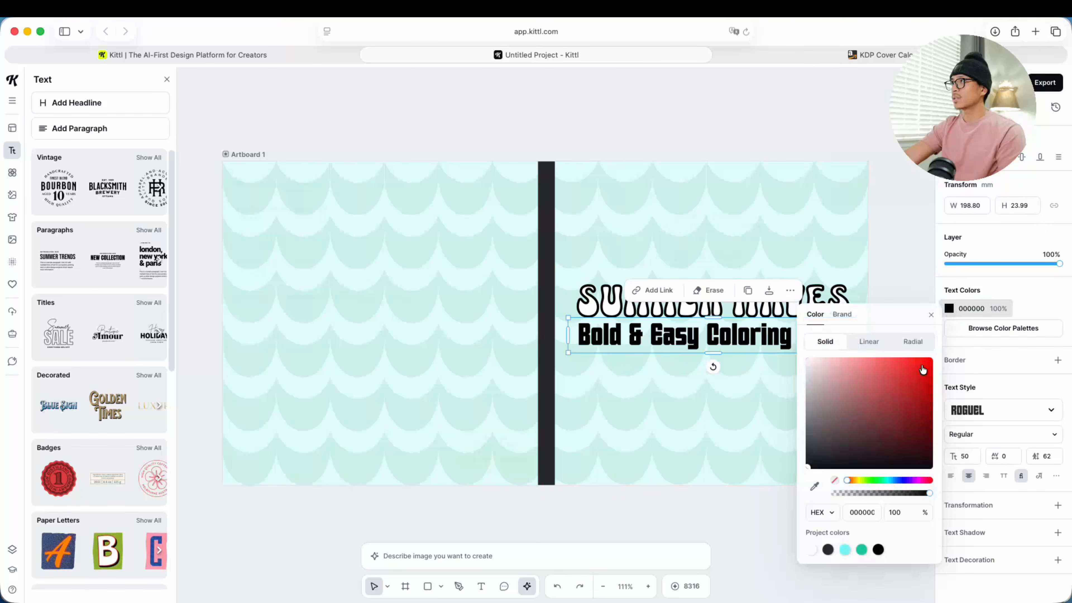
click(869, 480)
drag(867, 427, 811, 477)
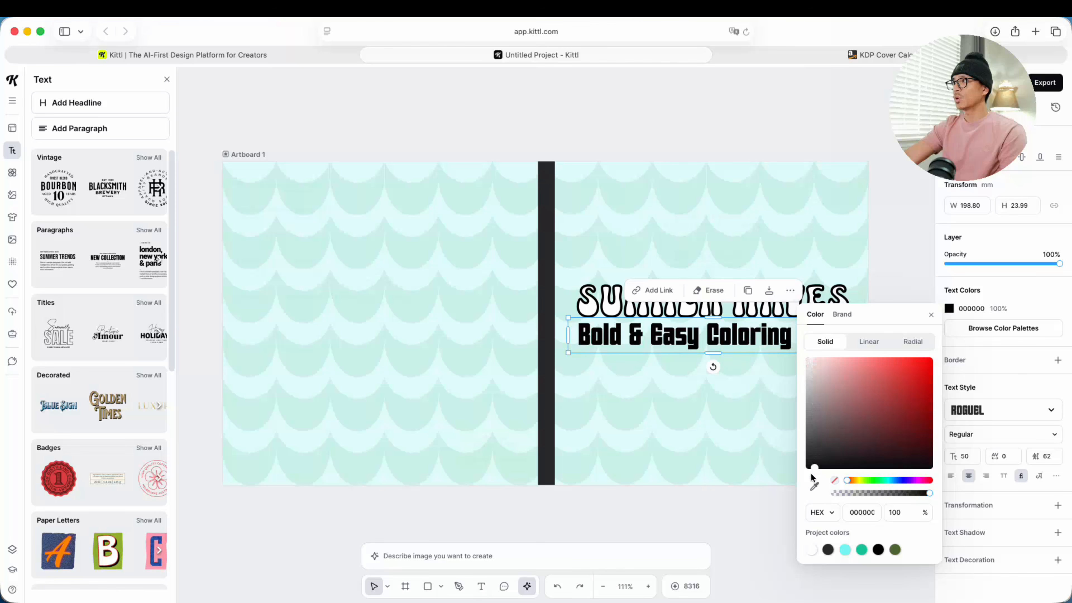
click(879, 323)
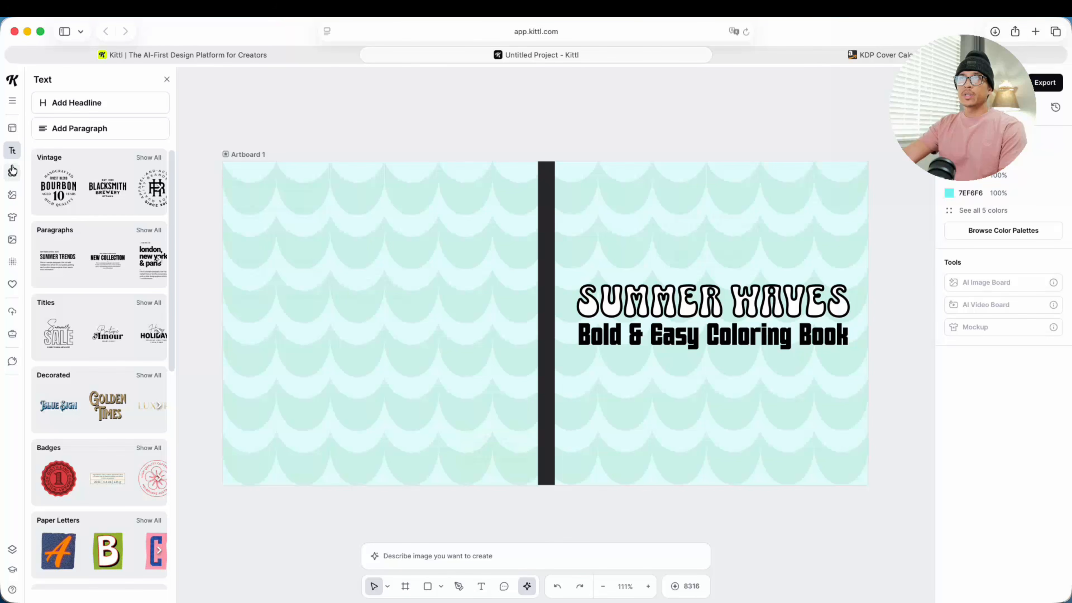
Step: Search the illustrations library for "sand castle" and look through the available artwork
click(11, 173)
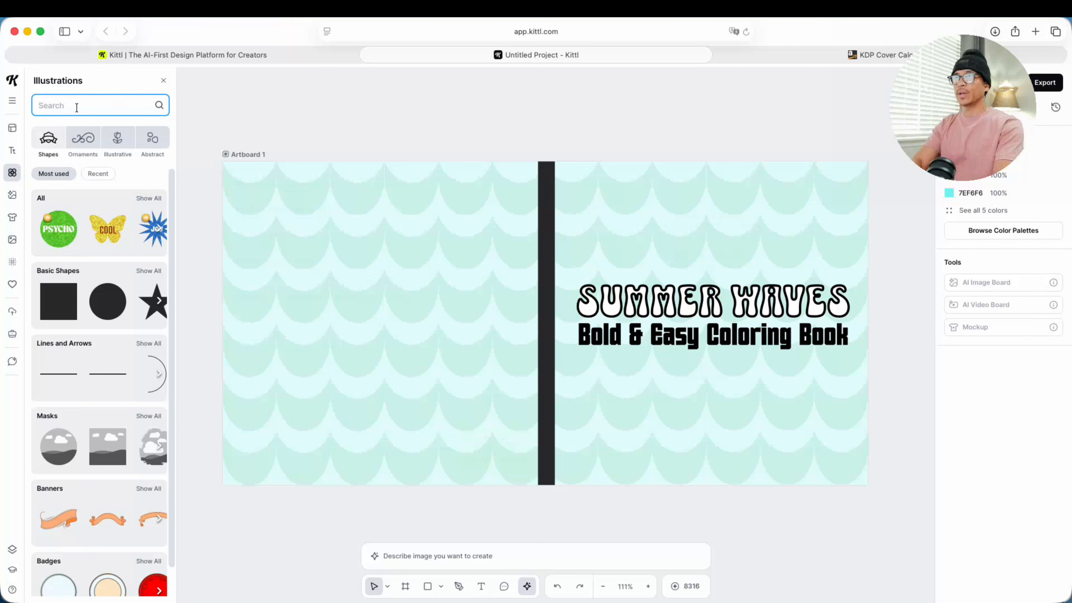
text(sand castle)
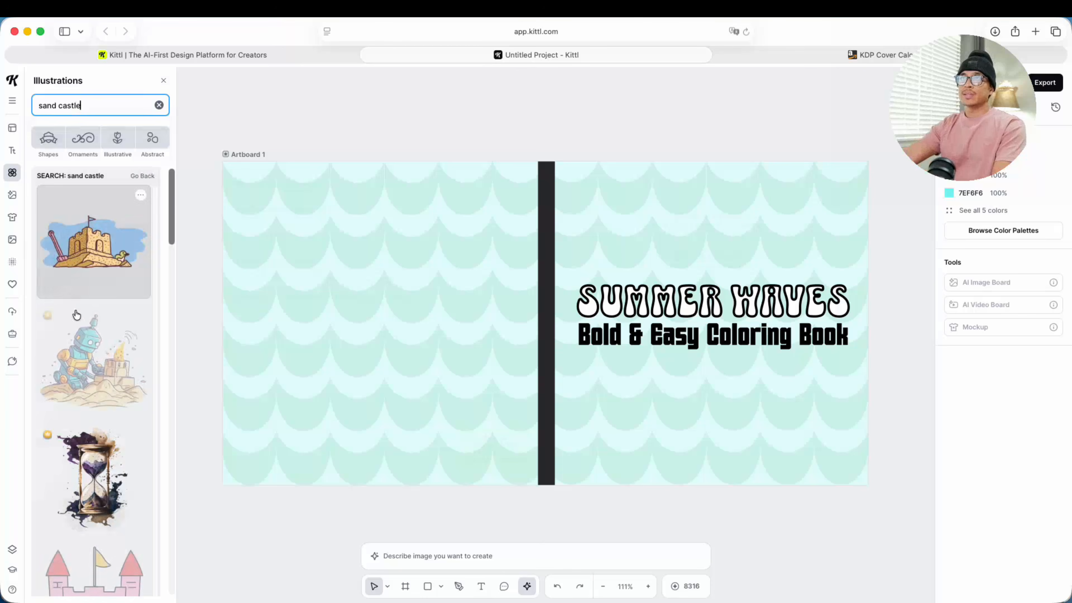
scroll(82, 409, down, 5)
scroll(82, 409, down, 10)
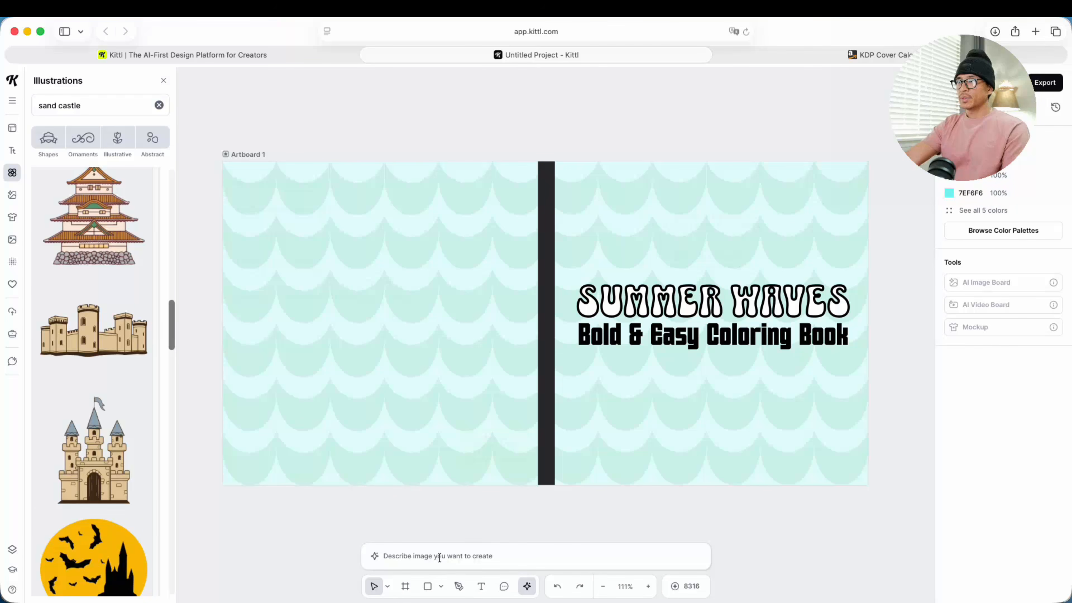
Step: Set up AI image generation with the Kawaii Icon style from the Clipart category
click(431, 557)
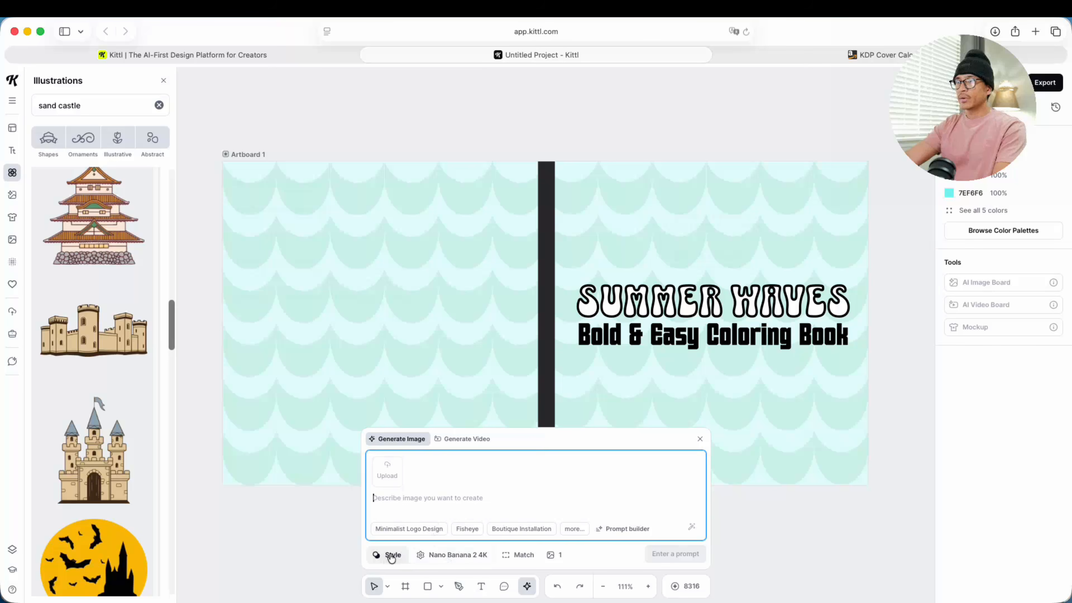
click(387, 555)
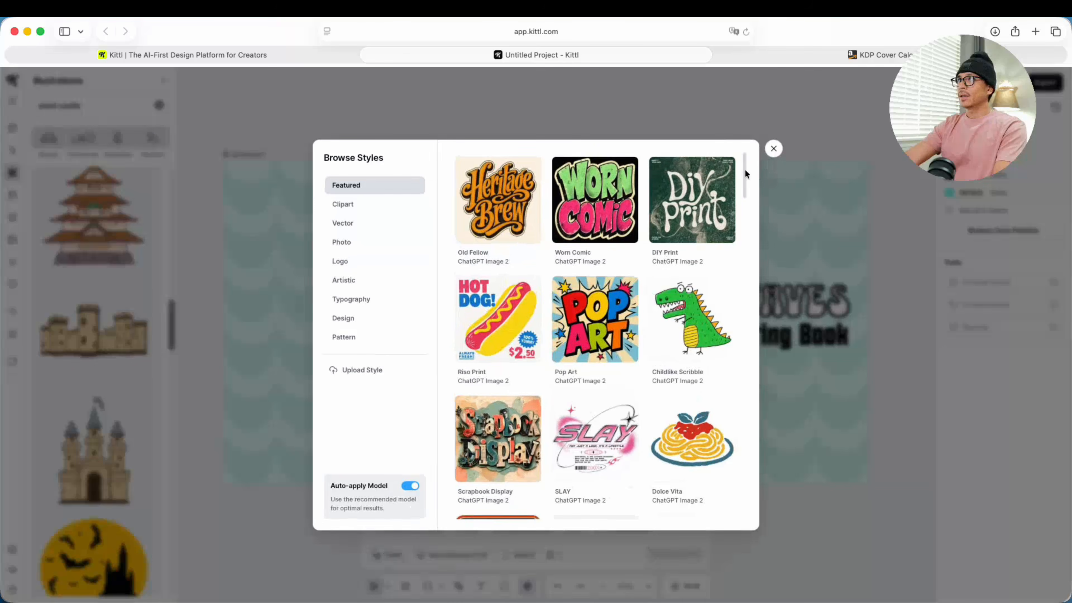
drag(744, 172, 732, 377)
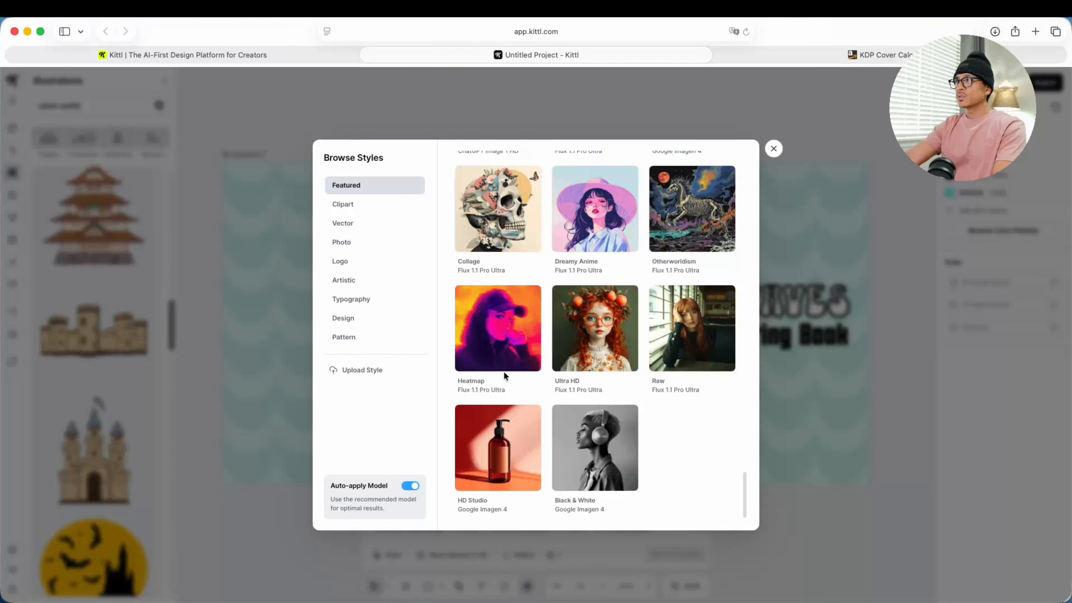
click(345, 205)
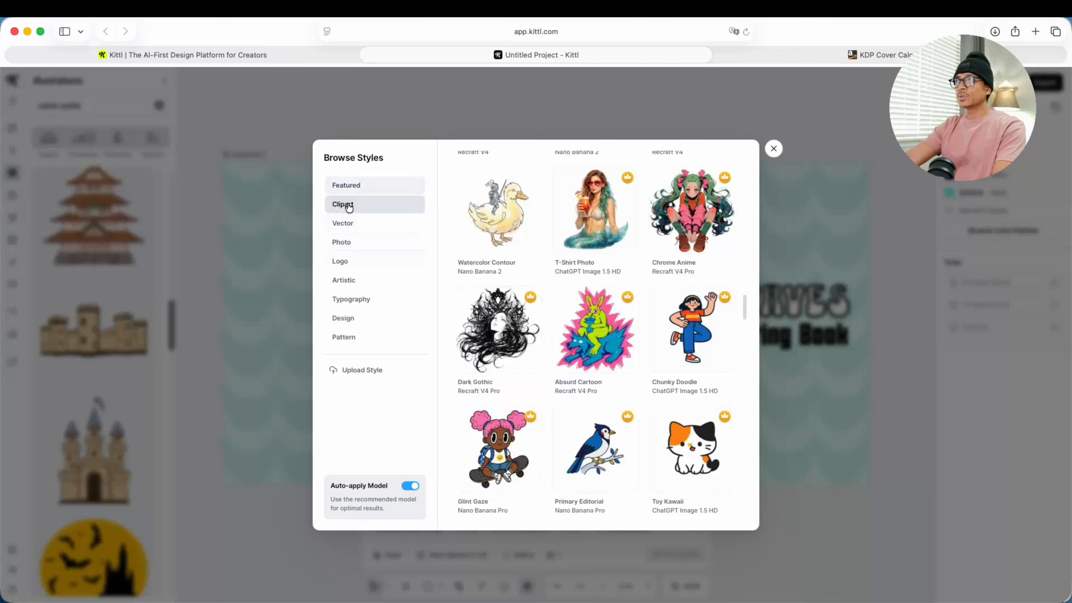
scroll(628, 349, down, 10)
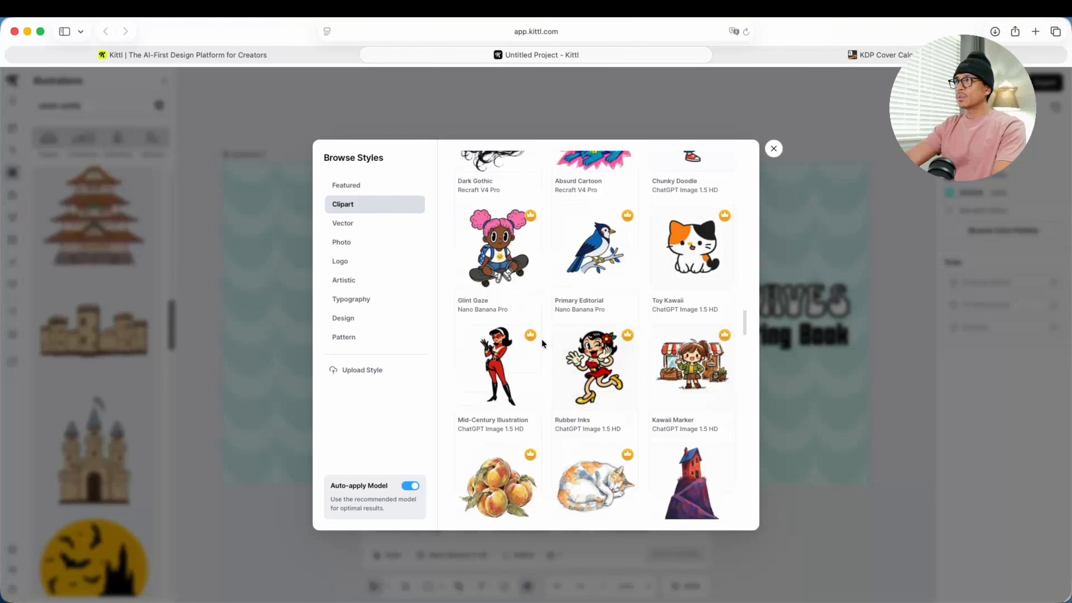
scroll(542, 339, down, 5)
scroll(544, 343, down, 15)
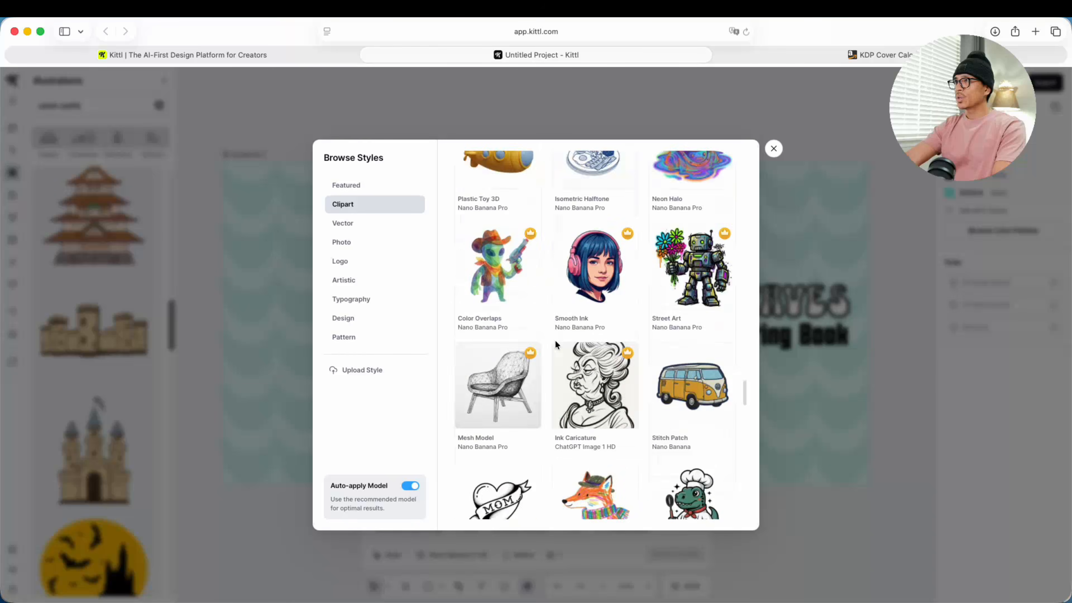
scroll(555, 346, down, 15)
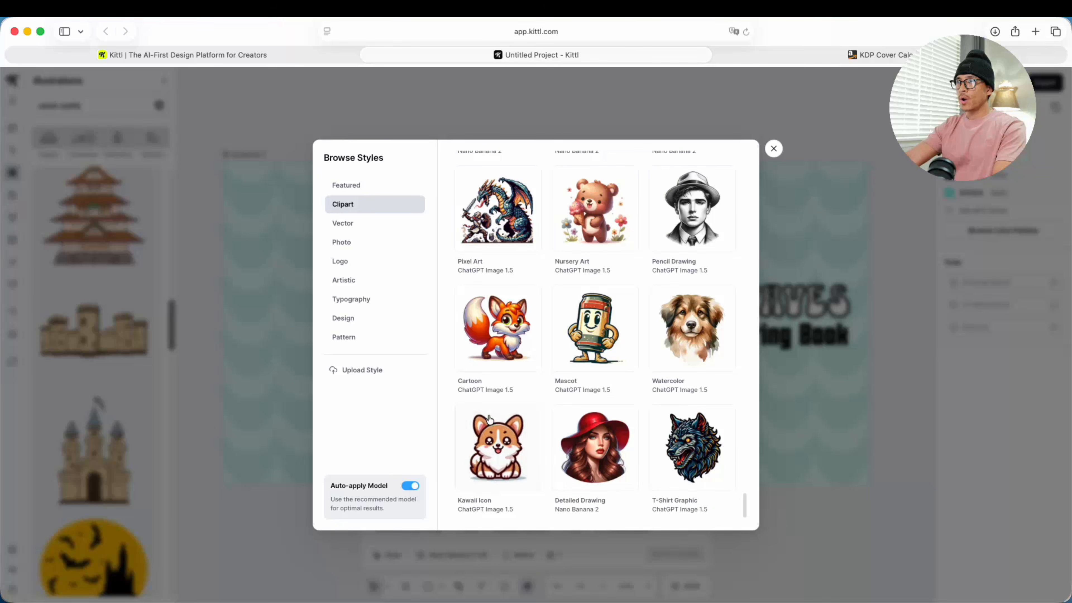
click(494, 431)
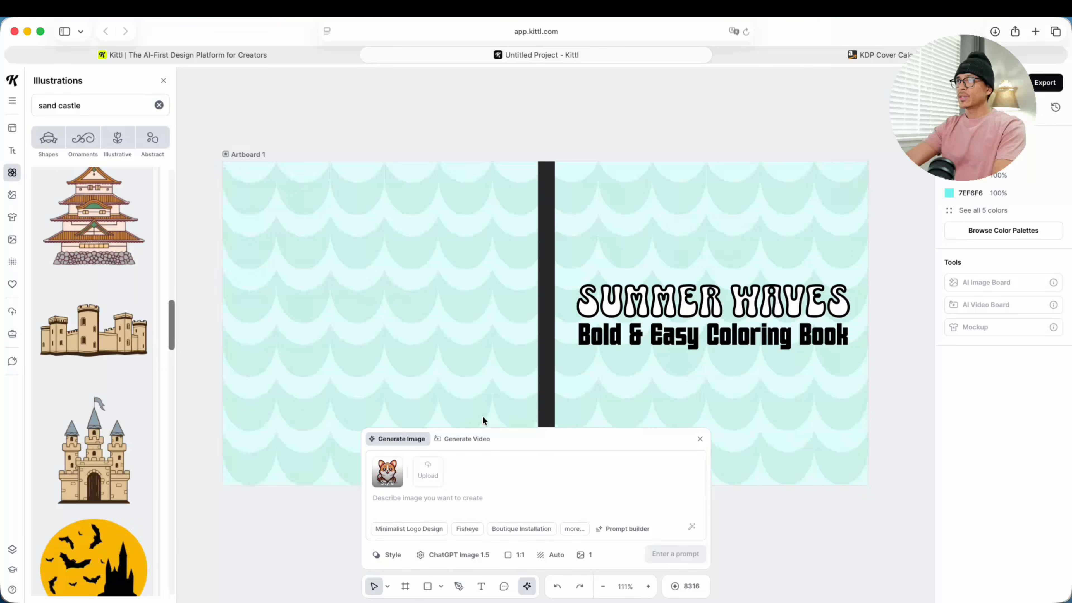
Step: Generate AI artwork from the prompt "sand castle" in the Kawaii Icon style
click(405, 500)
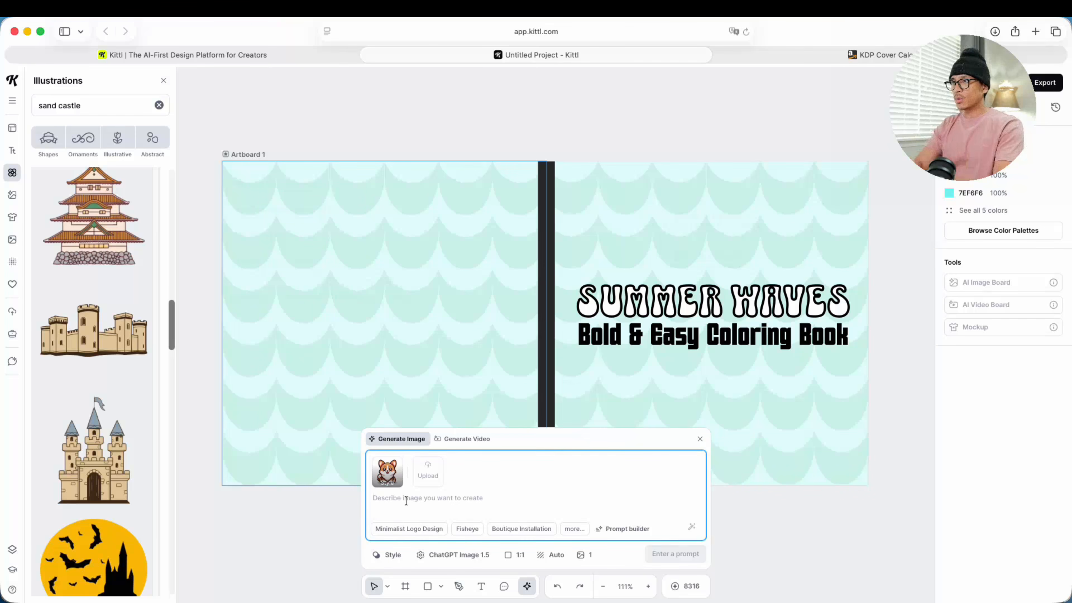
text(sand castle)
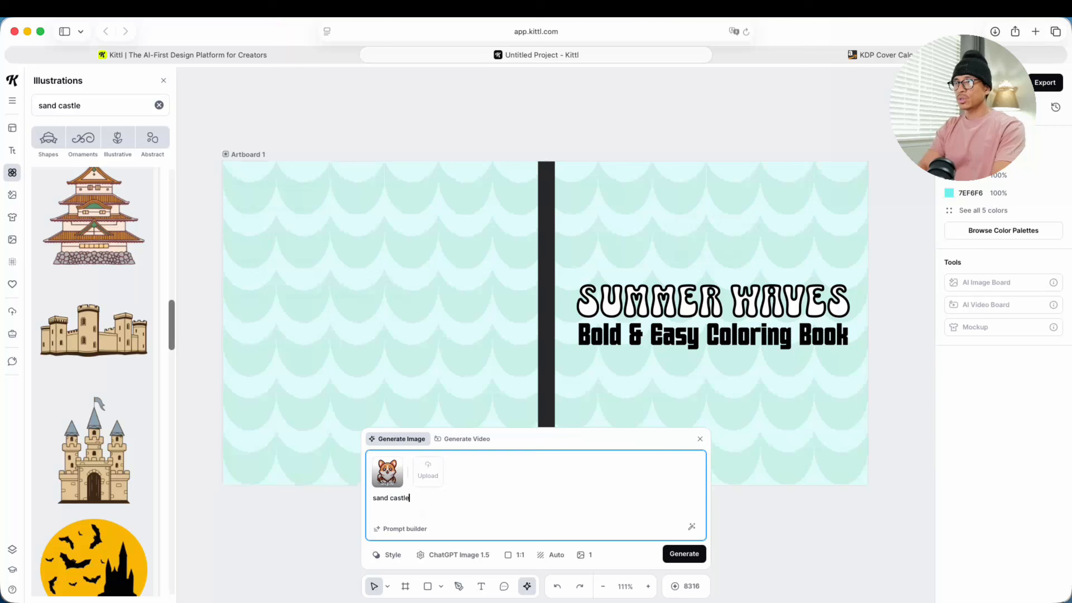
click(683, 553)
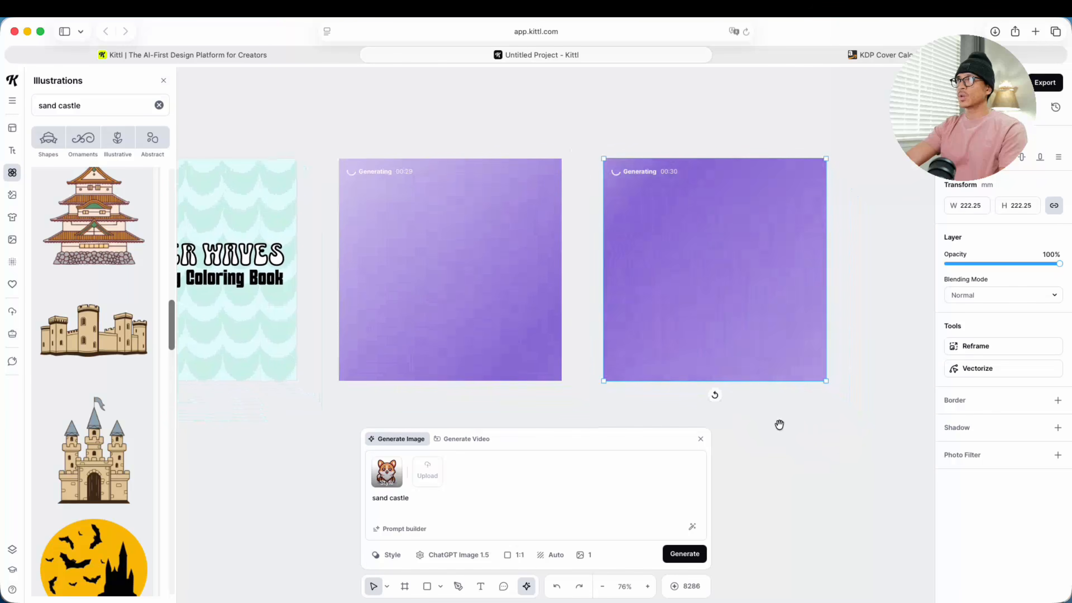
mouse_move(565, 403)
mouse_down()
mouse_move(607, 399)
mouse_move(561, 400)
mouse_up()
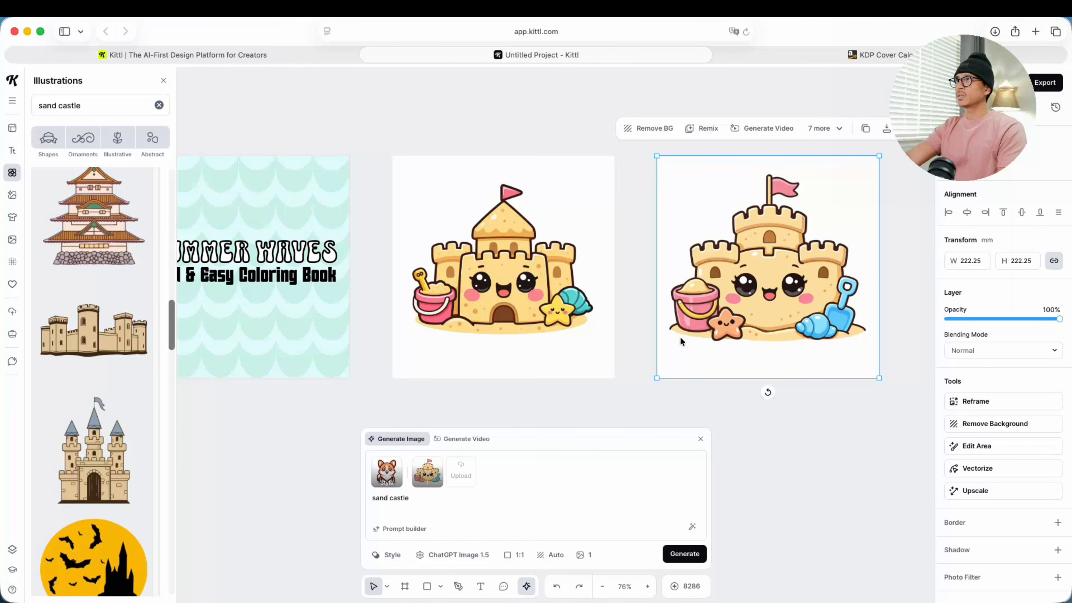
Step: Place the pointed-roof sand castle, with its background removed, below the subtitle near the front cover's outer edge at about 90 by 75 mm
click(509, 277)
drag(509, 278, 274, 311)
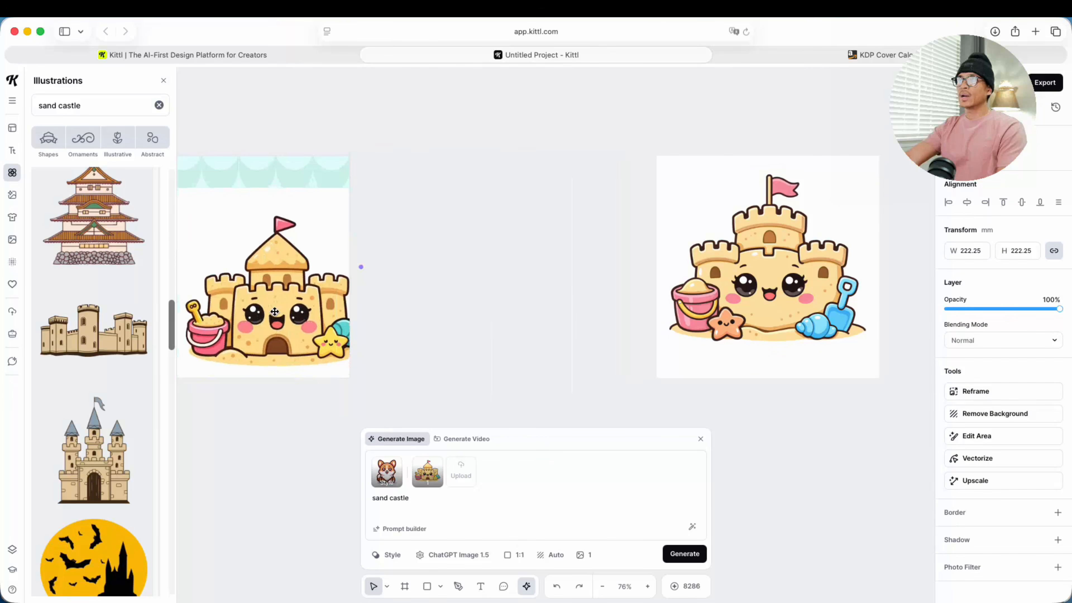
drag(517, 338, 768, 347)
drag(533, 221, 507, 187)
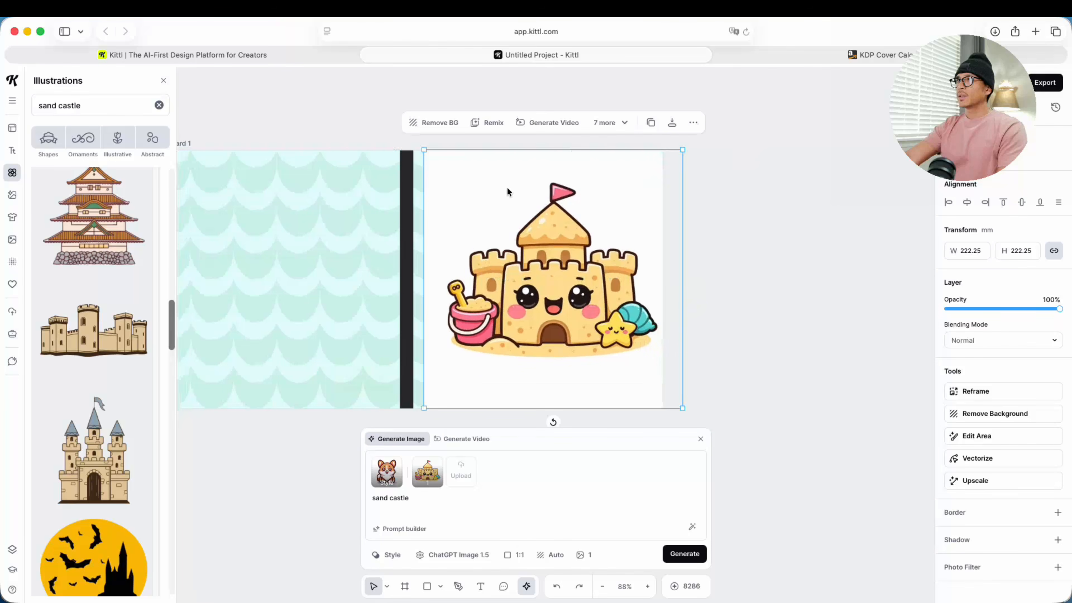
click(426, 123)
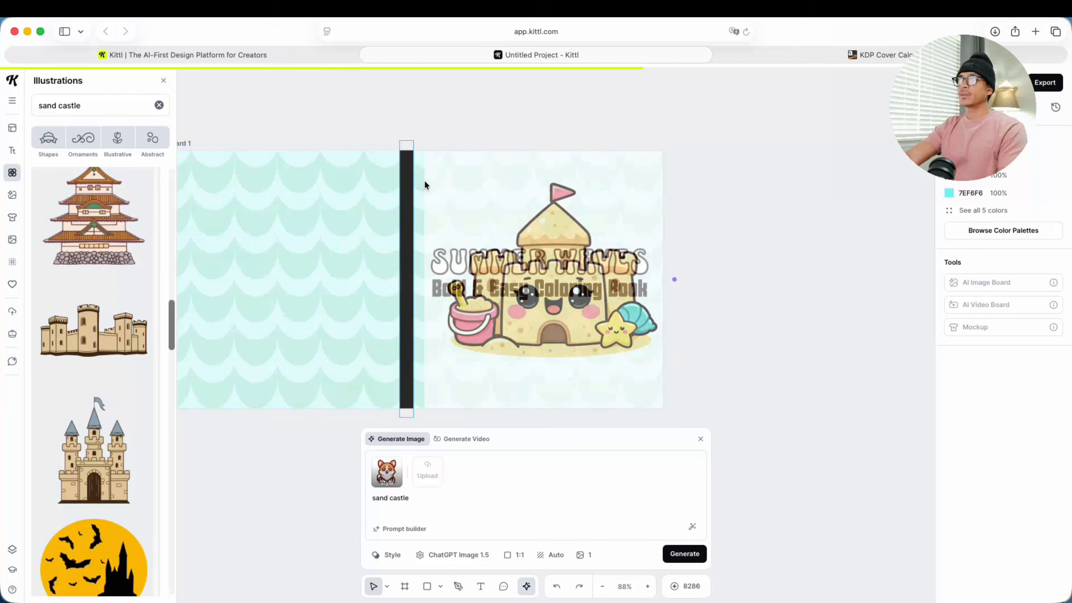
drag(447, 182, 543, 329)
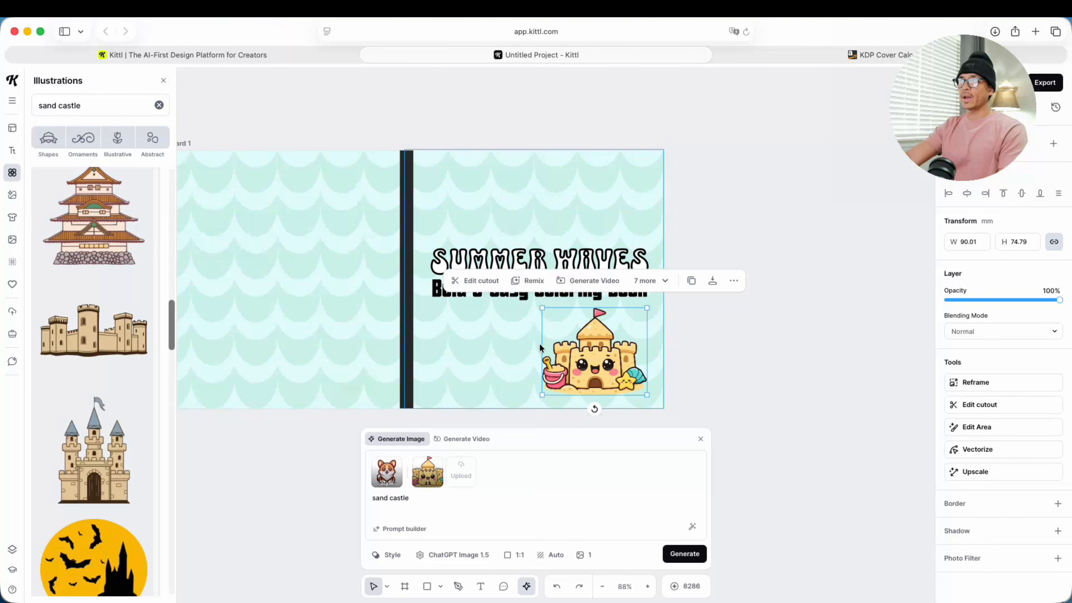
Step: Generate two more images in the same style from the prompts "beach umbrella" and "sand dollar"
click(392, 510)
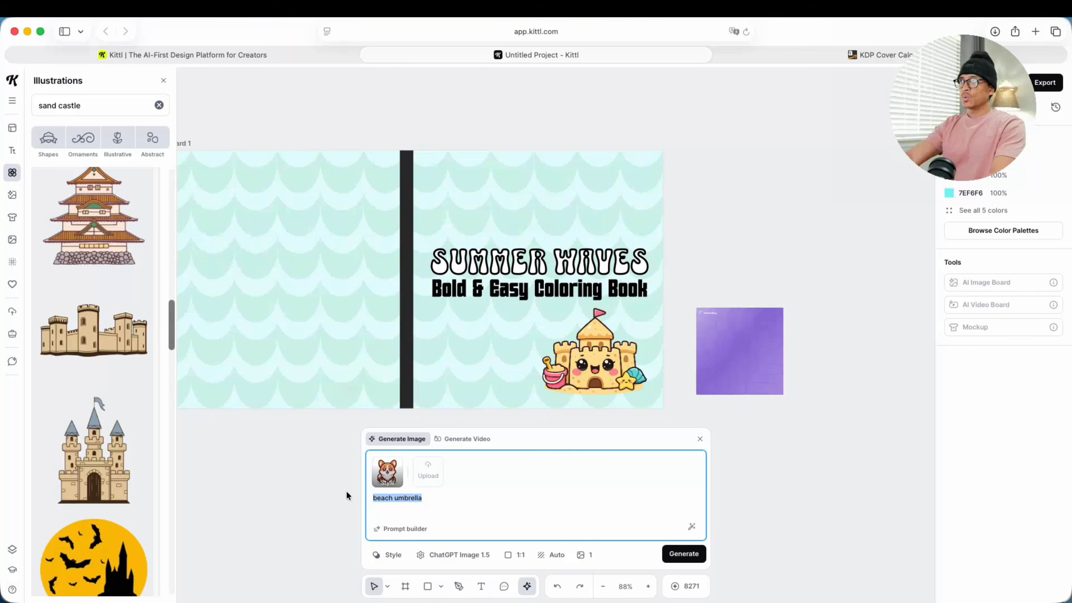
text(sand )
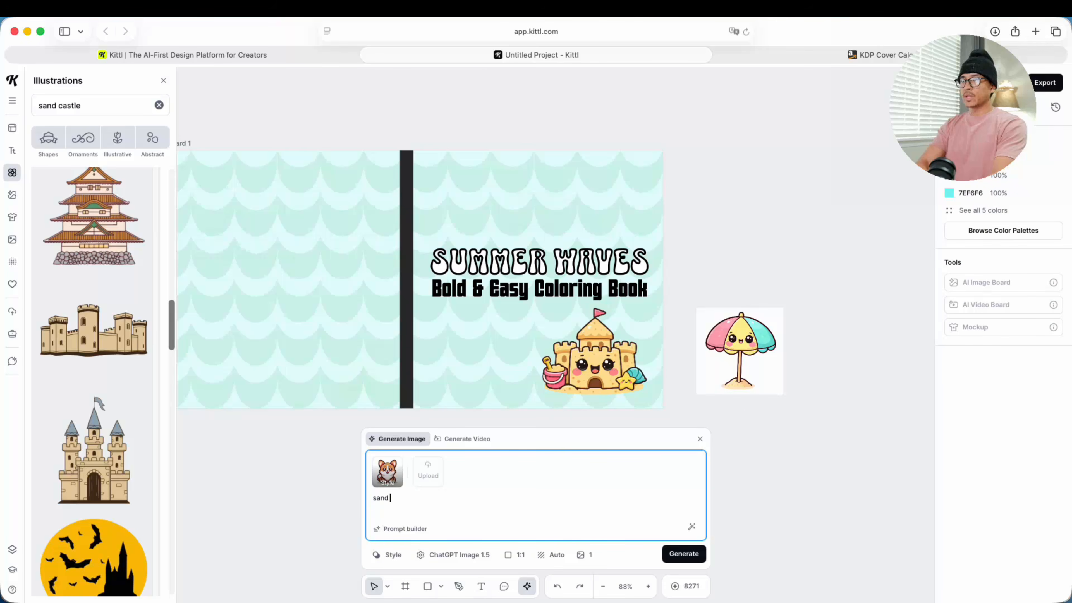
text(dollar)
key(Return)
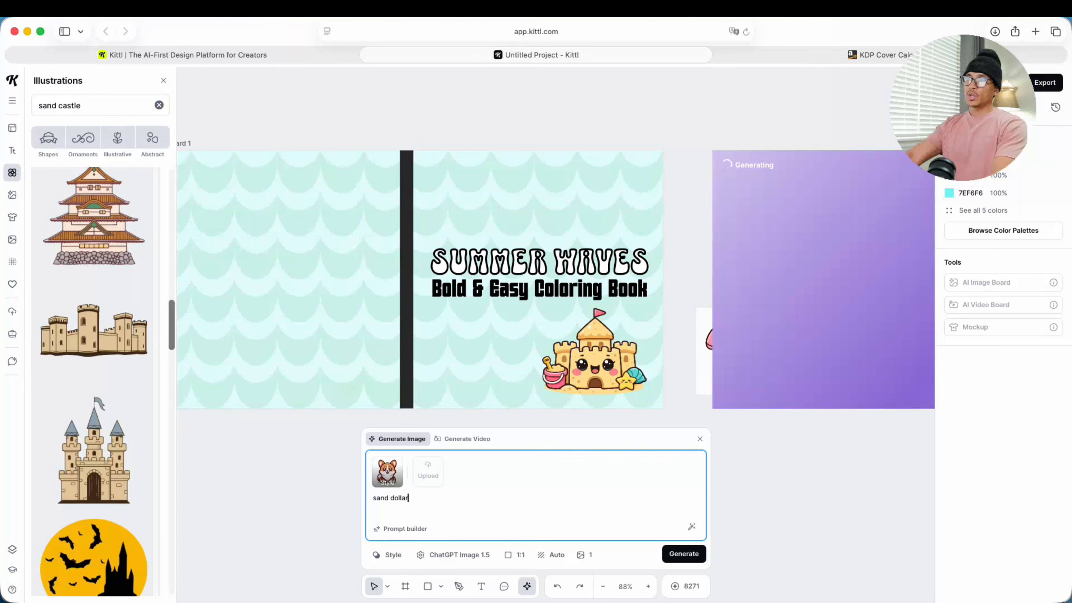
Step: Generate another image in the same style from the prompt "starfish"
key(super+a)
key(BackSpace)
text(starfish)
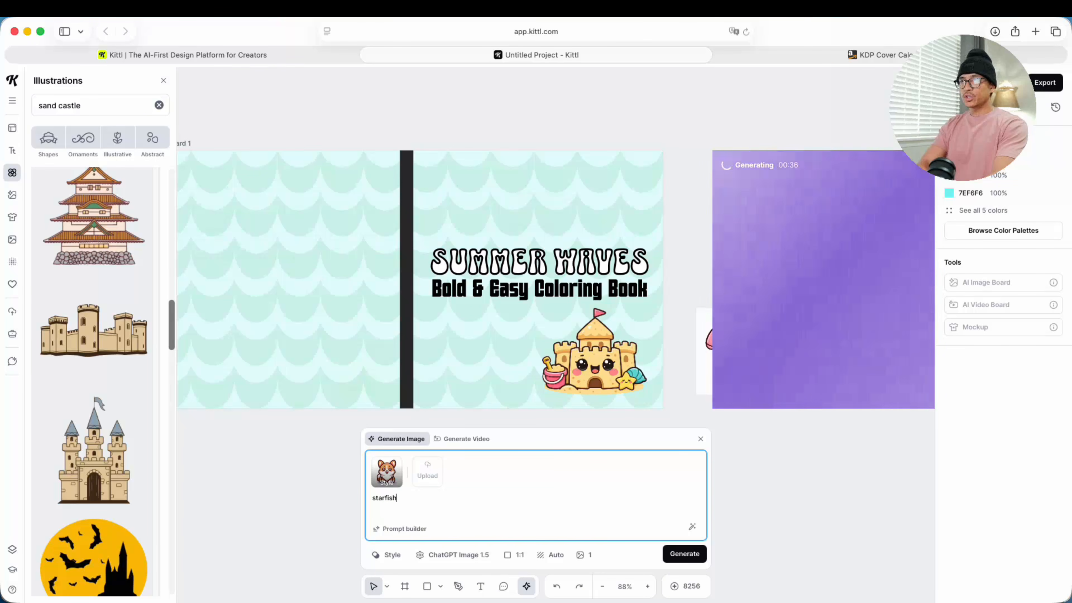
key(Return)
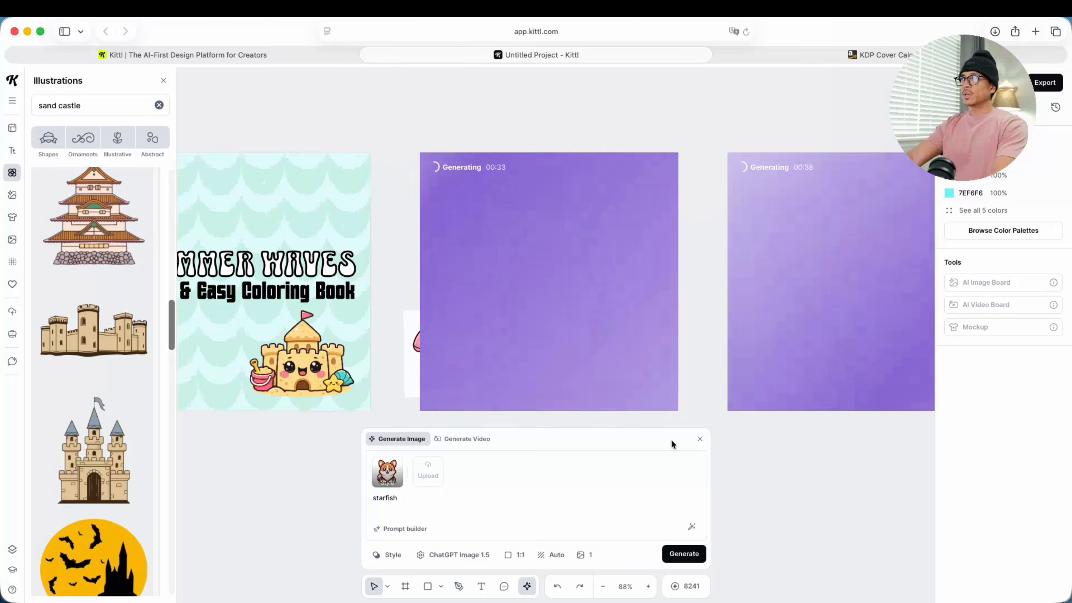
Step: Generate two more images in the same style from the prompts "shells" and "beach chair"
double_click(373, 498)
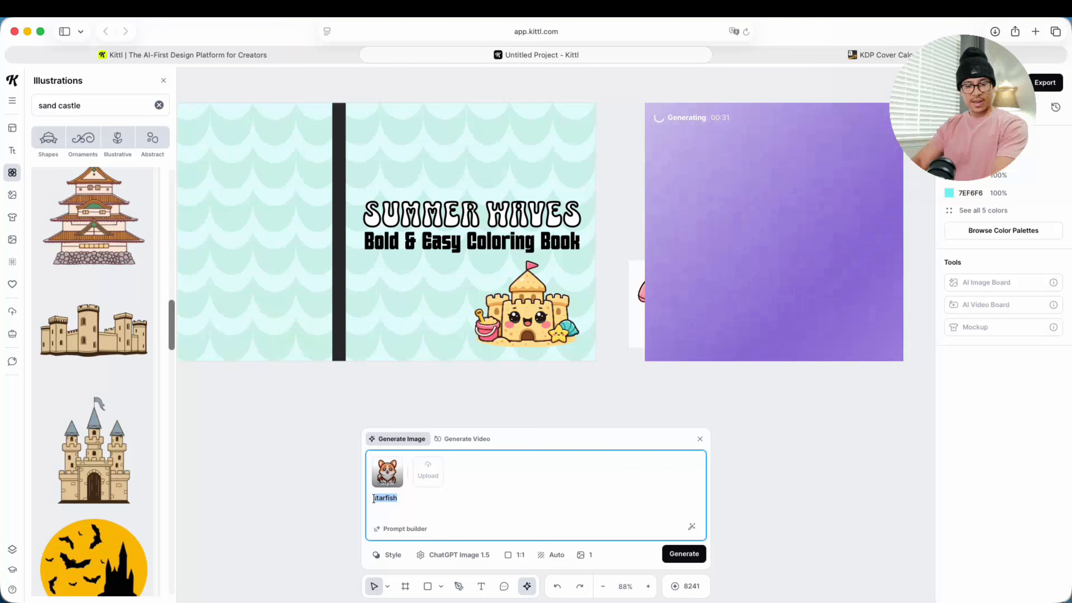
text(shells)
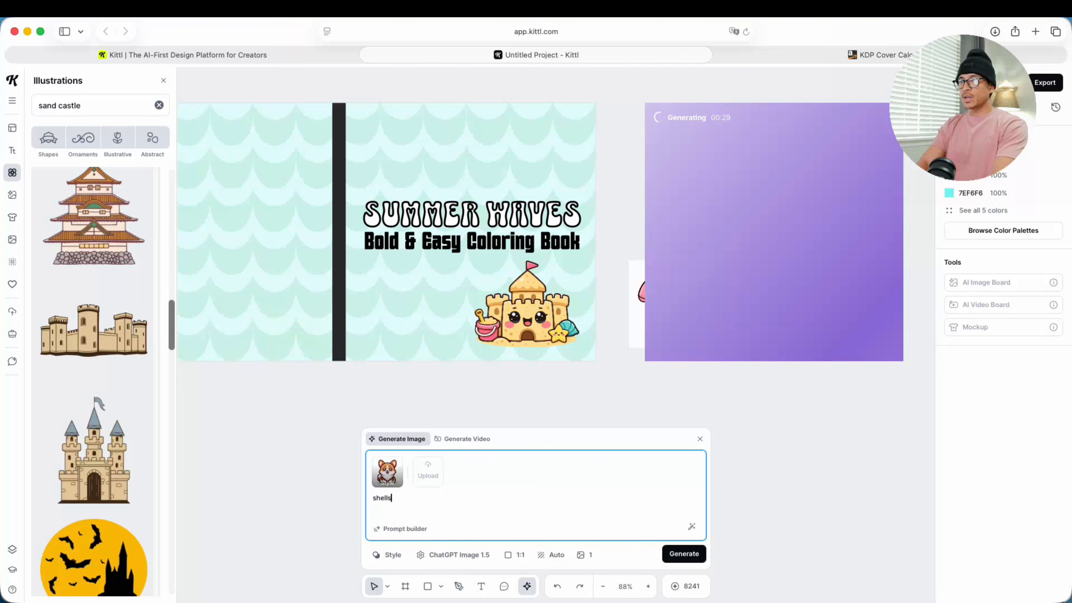
key(Return)
key(super+a)
text(beach c)
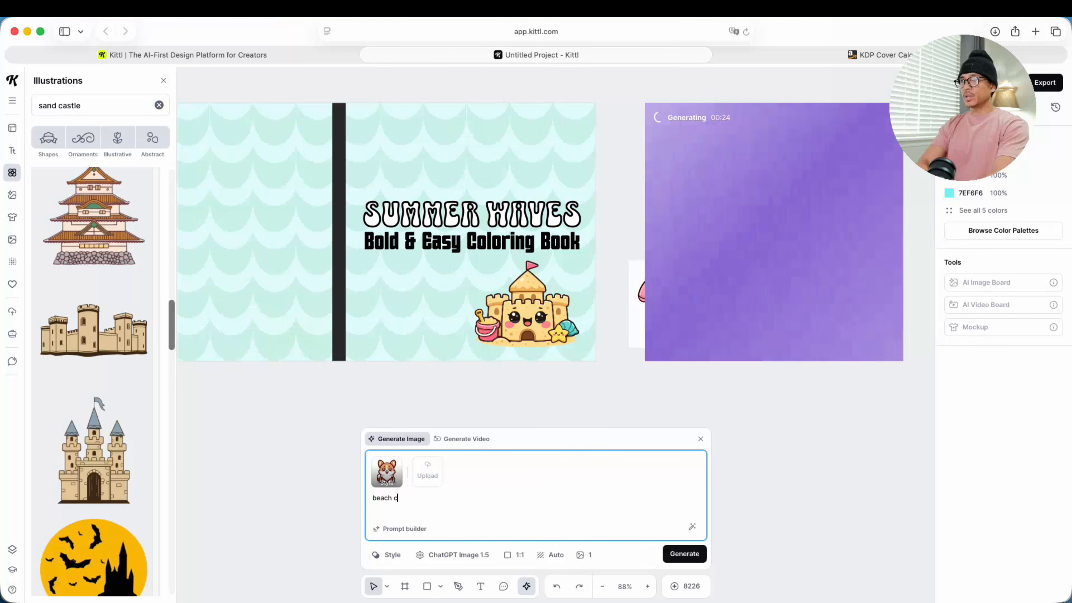
text(hair)
key(Return)
Step: Generate two more images in the same style from the prompts "beach towel" and "sun hat"
key(super+a)
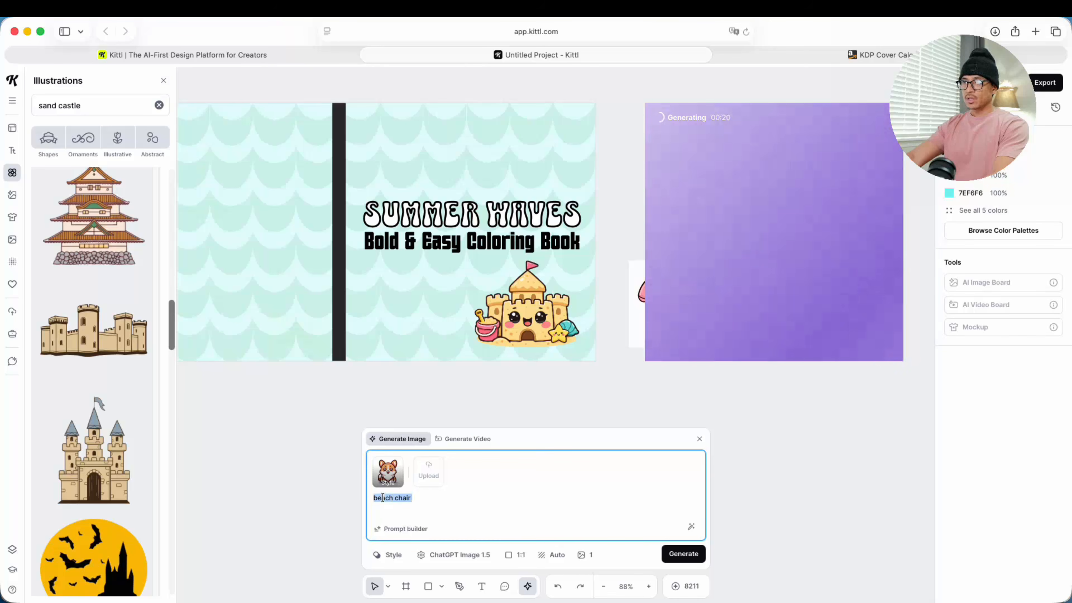
text(beach towel)
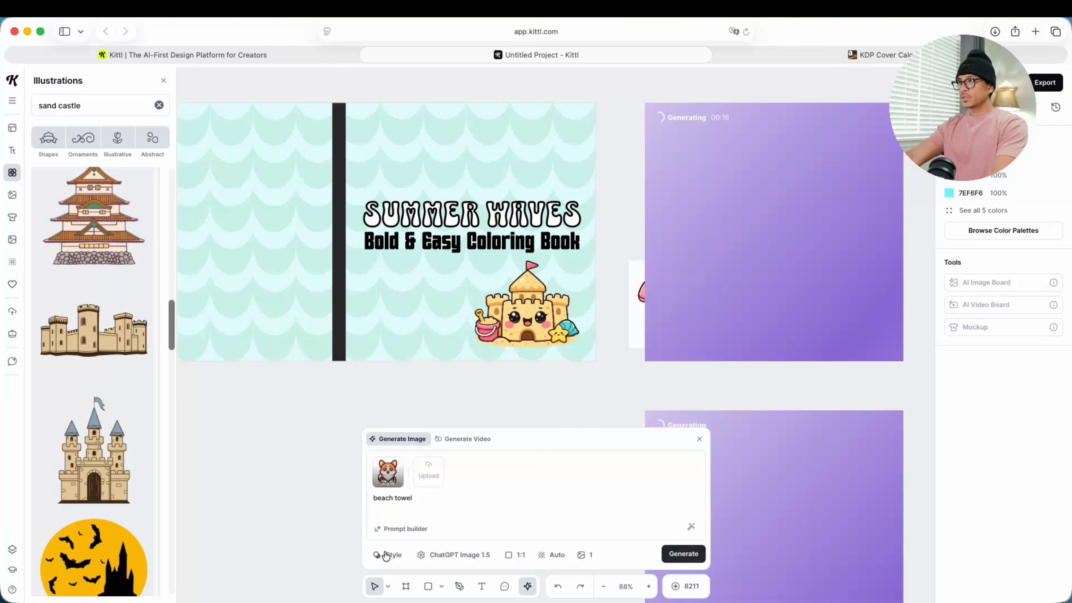
key(Return)
key(super+a)
text(su)
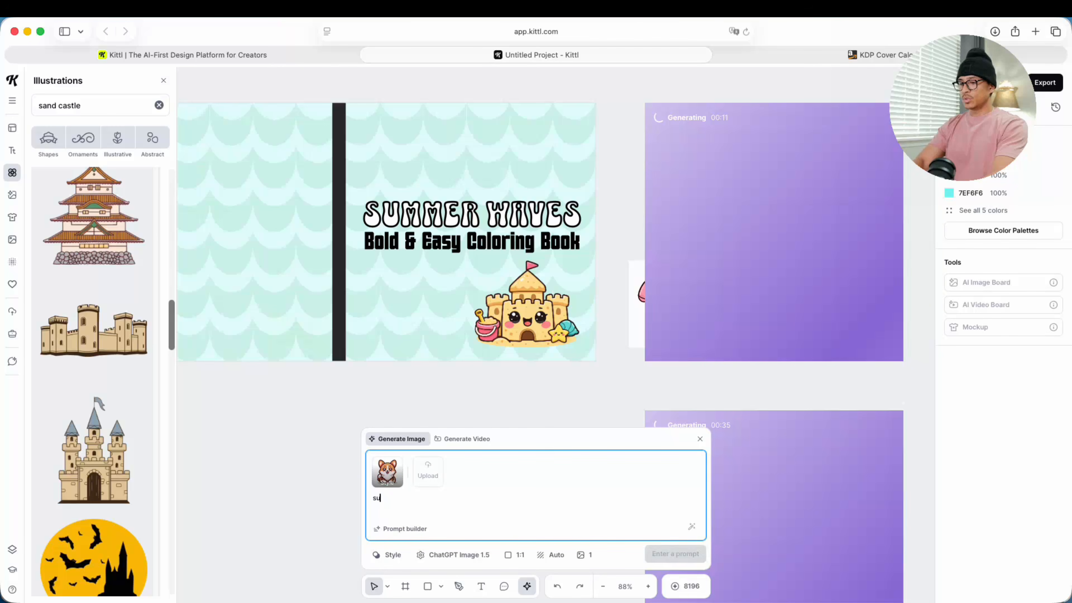
text(n hat)
key(Return)
Step: Generate two more images in the same style, one of flip flops and one of a beach ball
key(super+a)
text(f)
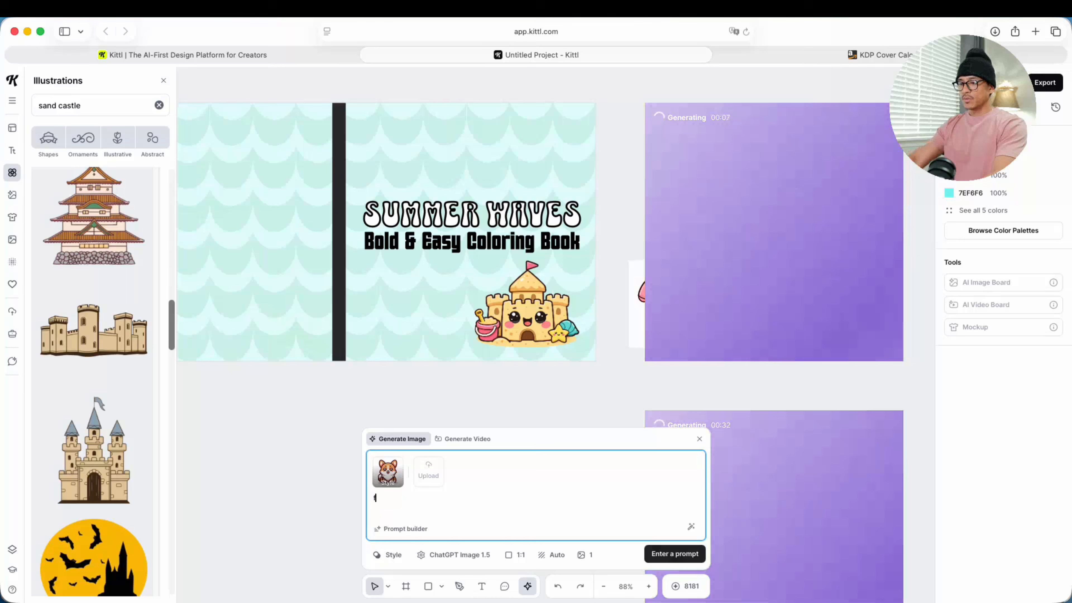
text(li)
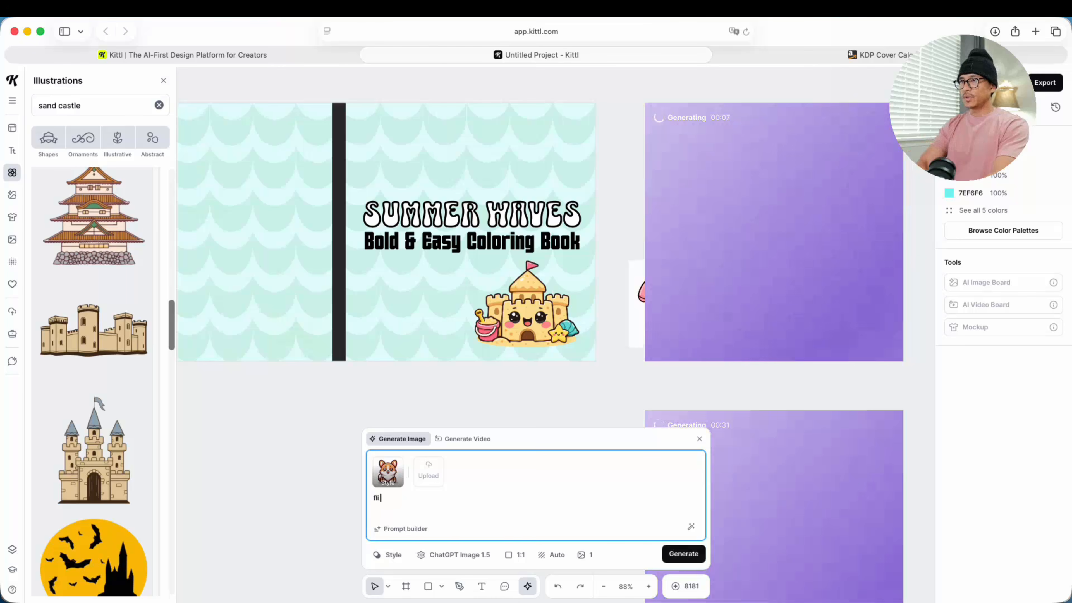
text(p flops)
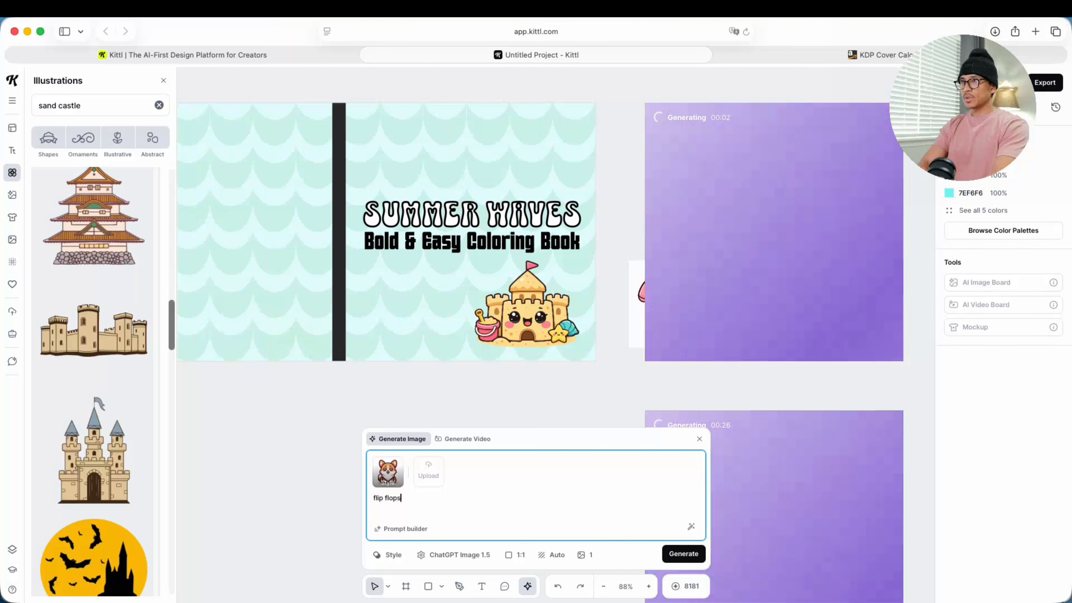
key(Return)
key(super+a)
text(bea)
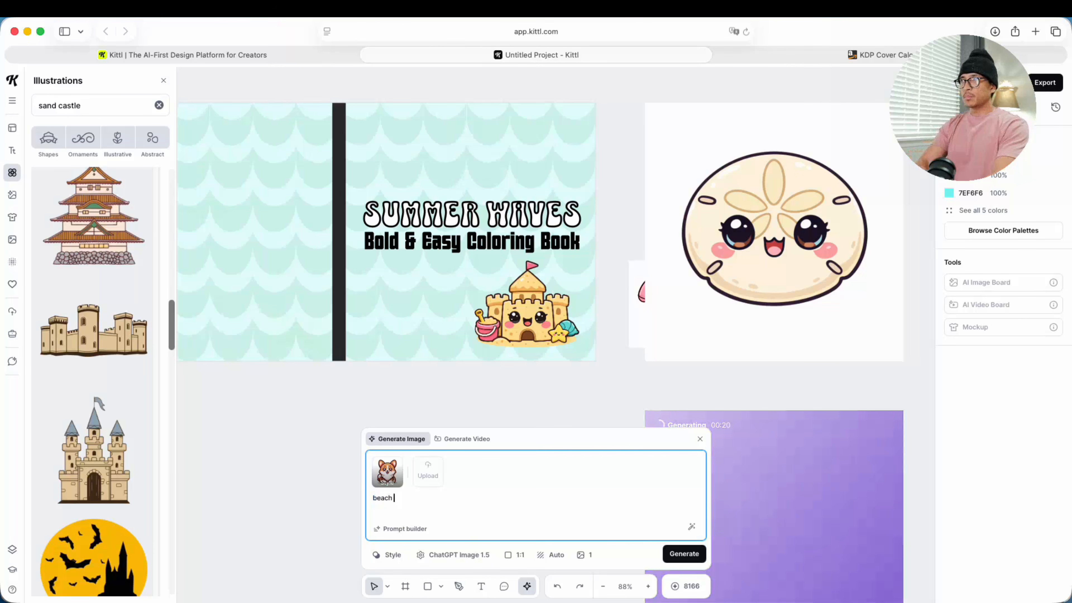
key(Return)
Step: Generate two more images in the same style from the prompts "surfboard" and "snorkel and mask"
key(super+a)
text(surfboard)
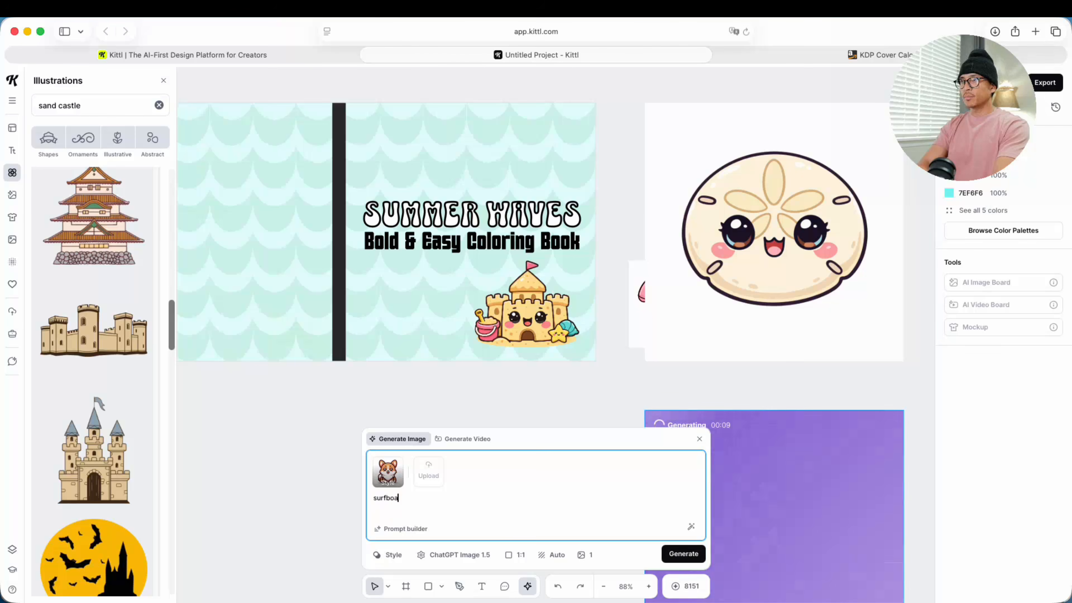
key(Return)
key(super+a)
text(sn)
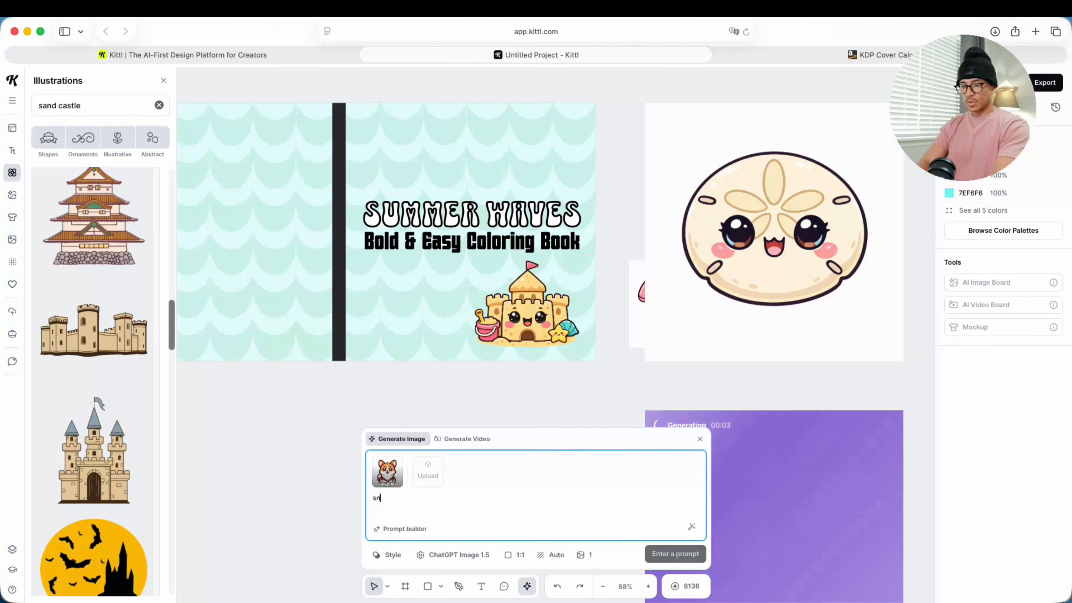
text(orkel )
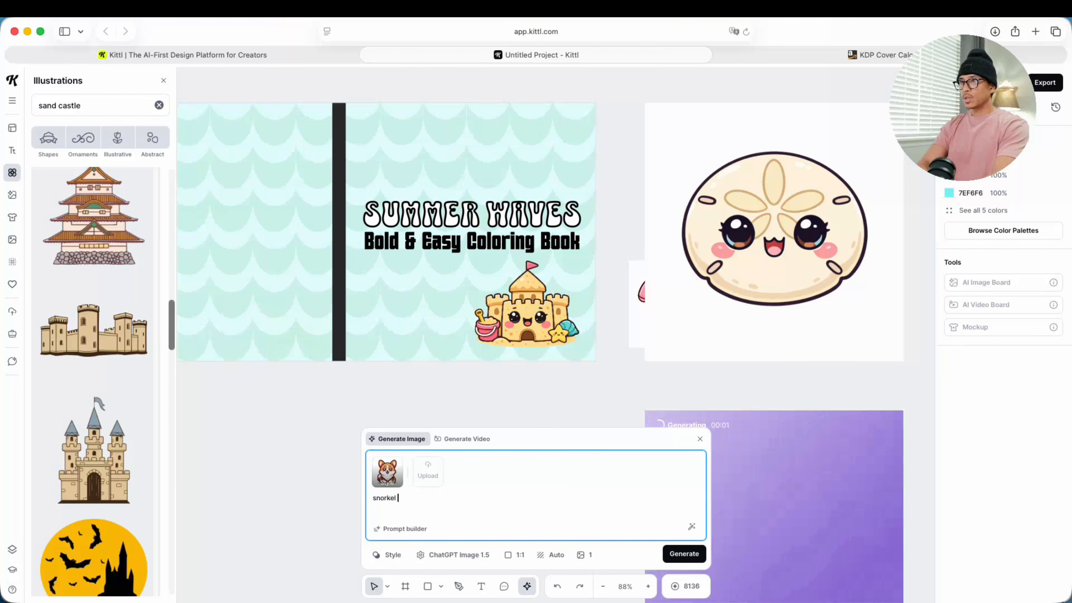
text(and mask)
key(Return)
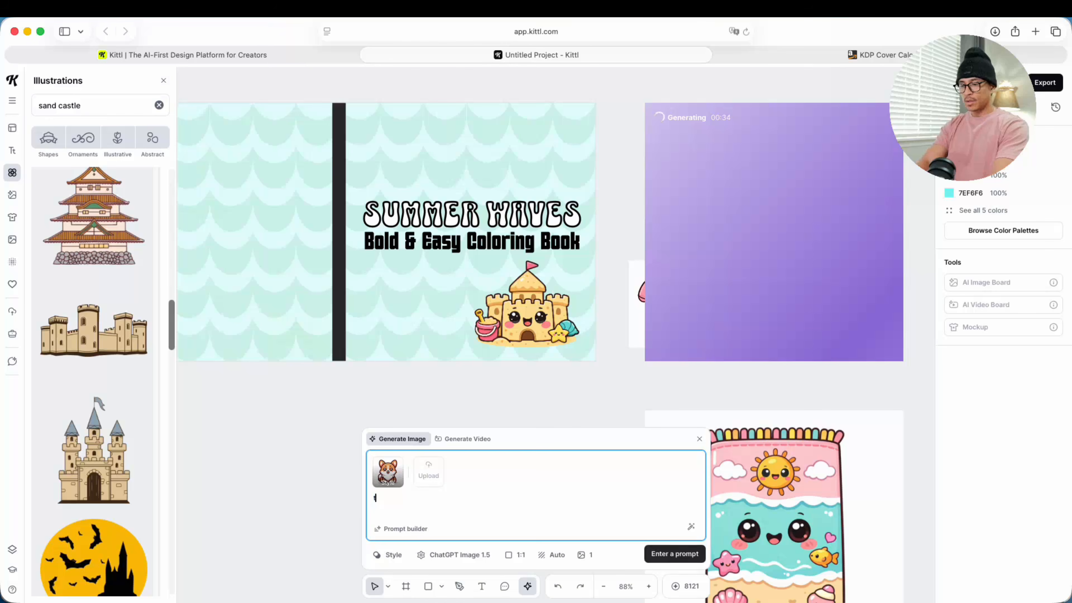
Step: Generate two more images in the same style from the prompts "tropical drink" and "palm tree"
text(tropical dri)
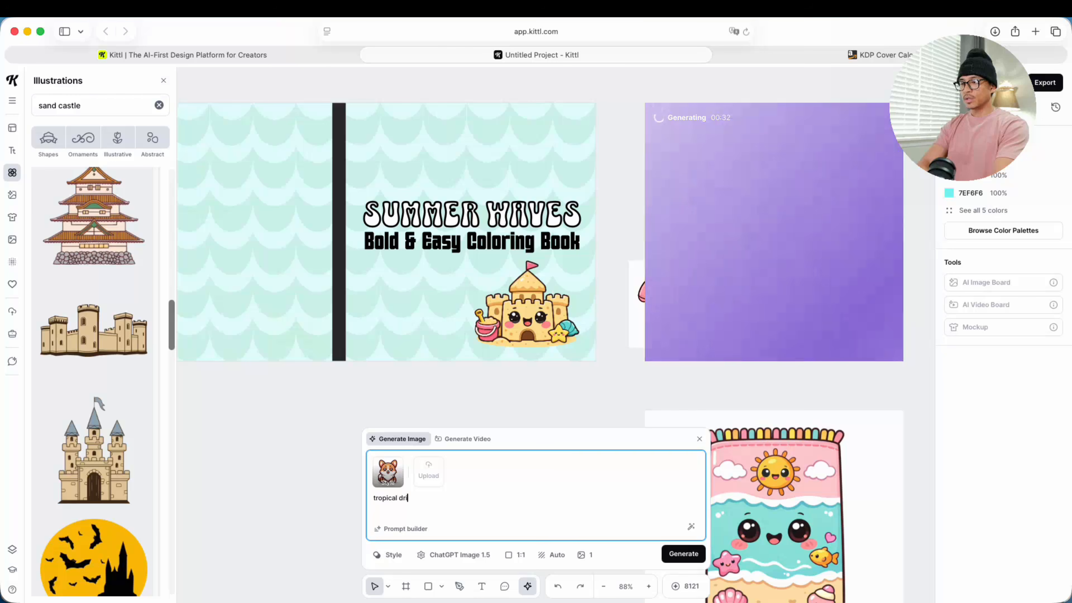
text(nk)
key(Return)
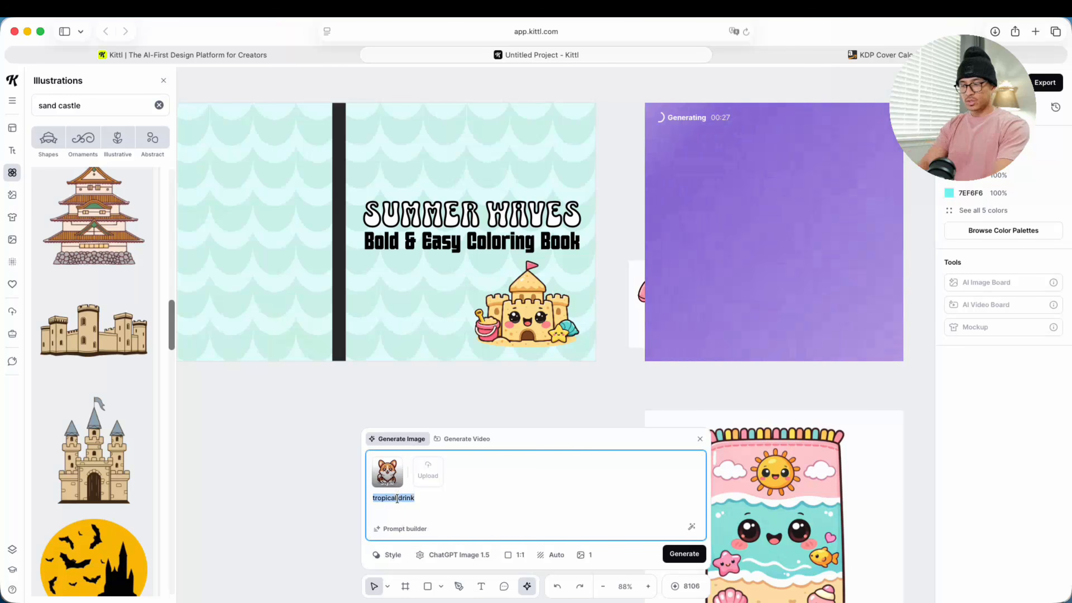
text(pakl)
text(mn)
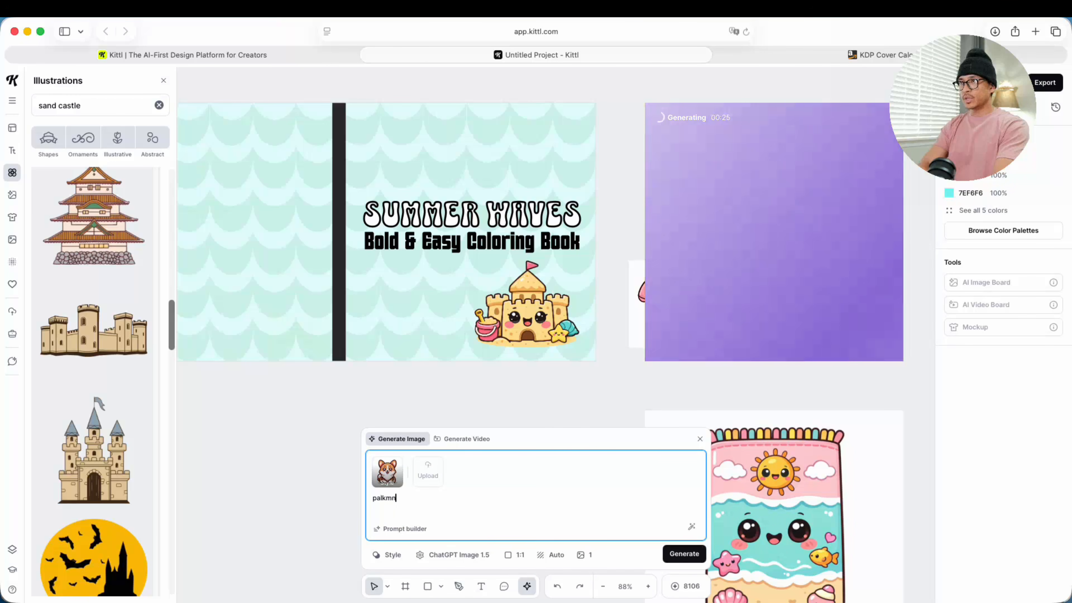
key(BackSpace)
key(BackSpace)
key(BackSpace)
text(m tree)
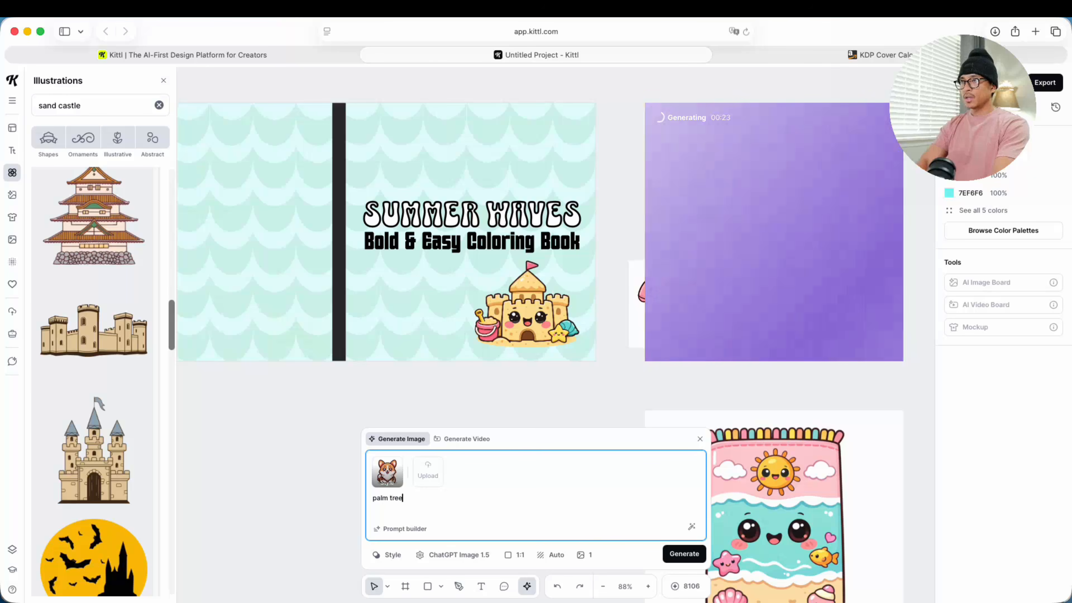
click(684, 554)
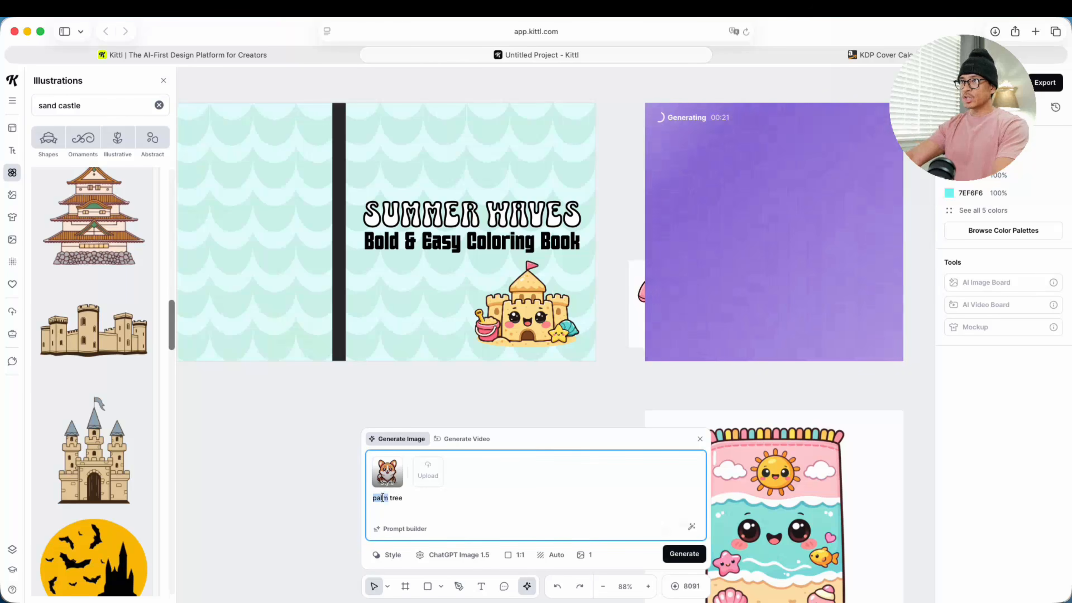
Step: Generate one more image in the same style from the prompt "sun"
triple_click(387, 498)
text(sun)
key(Return)
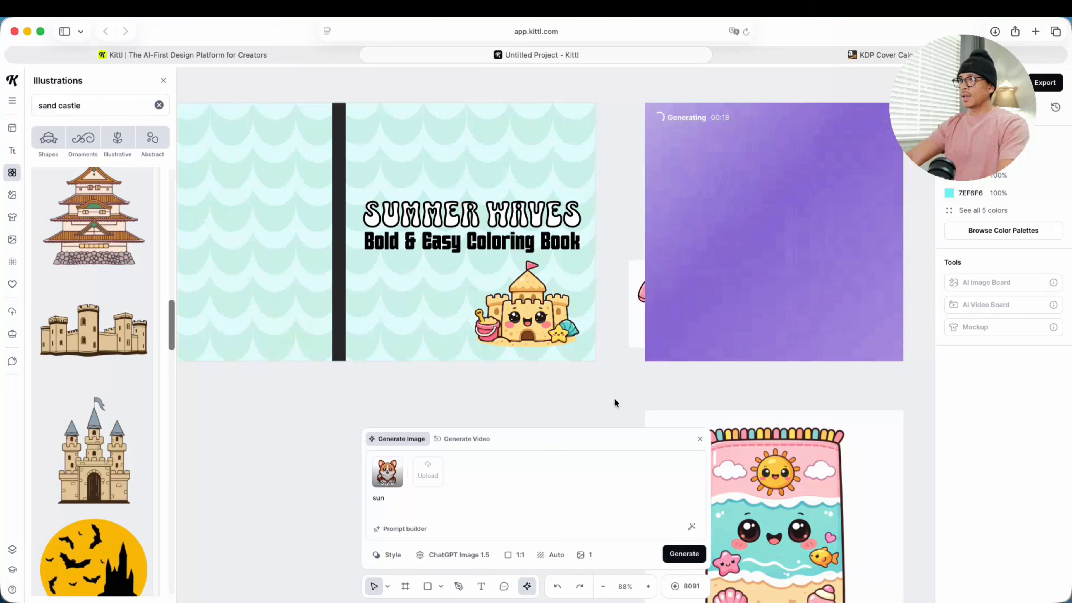
click(649, 417)
scroll(649, 418, down, 8)
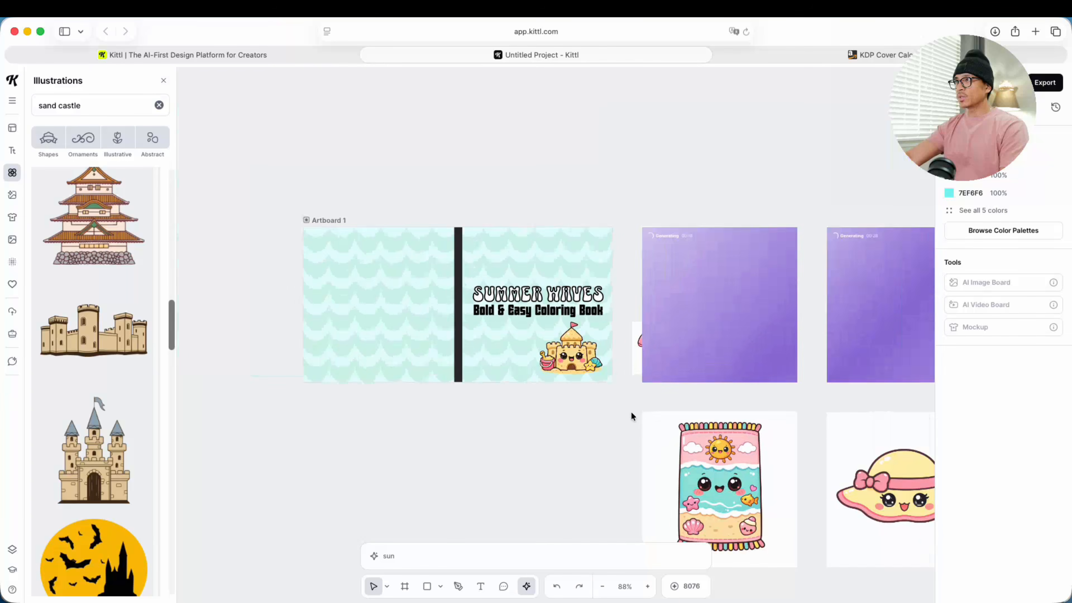
scroll(759, 396, right, 5)
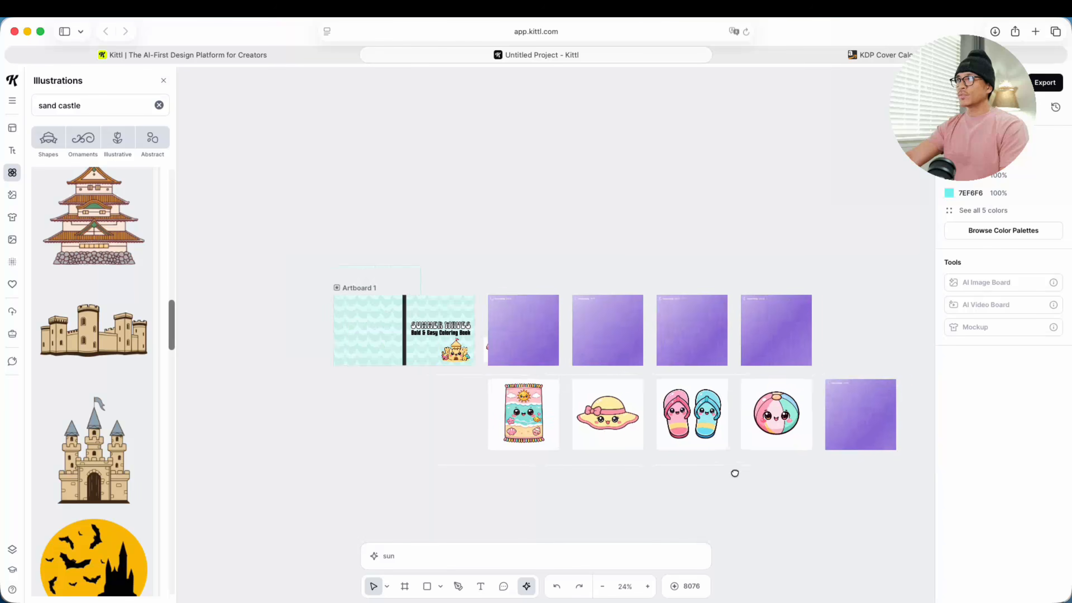
scroll(701, 455, up, 5)
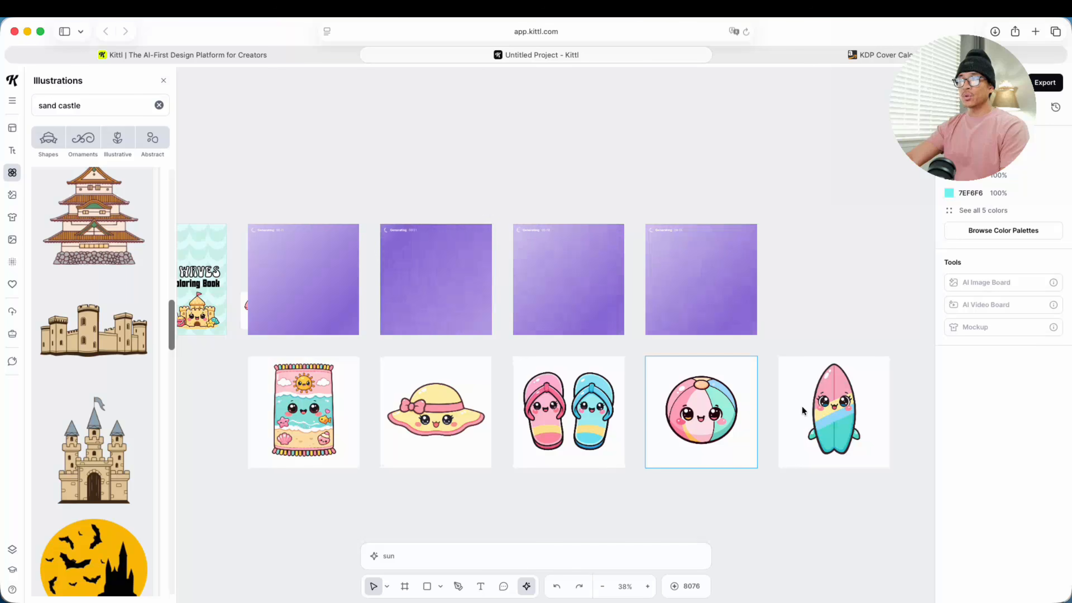
Step: Browse the featured, clipart and vector styles available for image generation
click(420, 552)
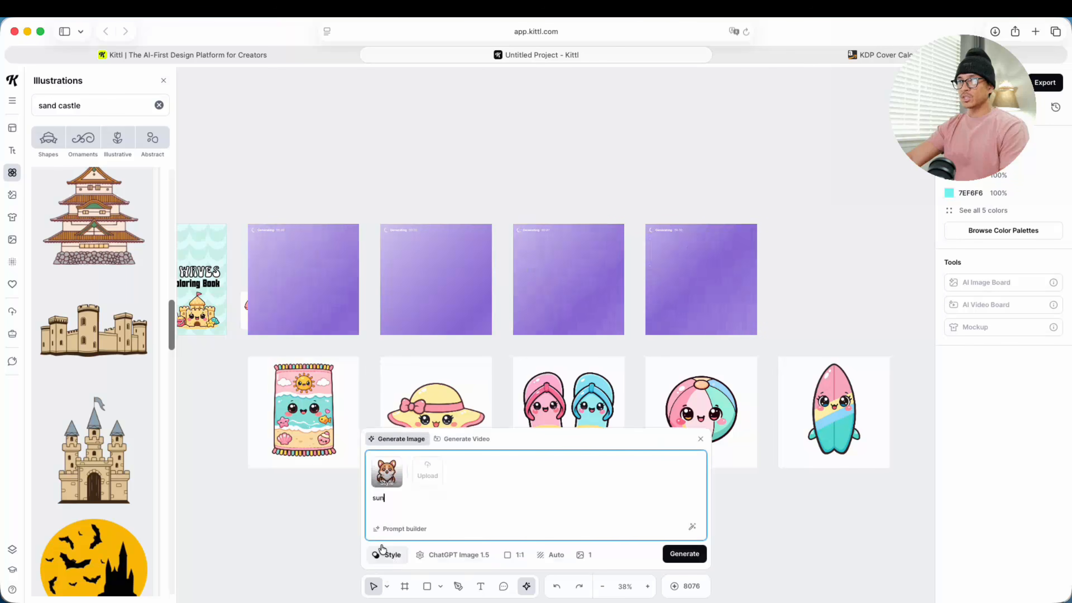
click(386, 553)
scroll(580, 374, down, 10)
scroll(615, 358, down, 15)
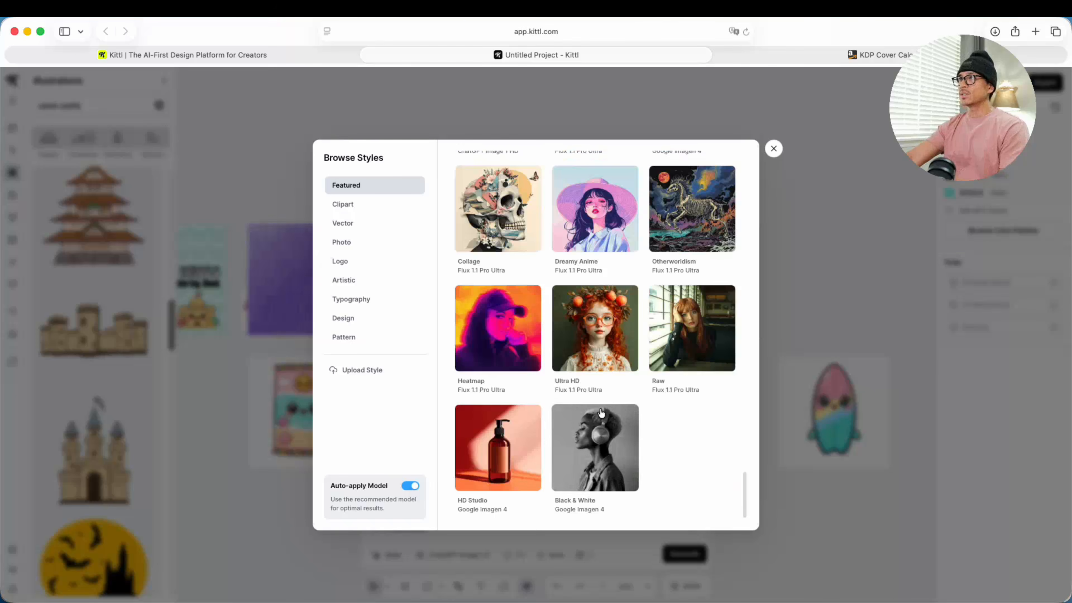
scroll(591, 338, up, 5)
click(385, 206)
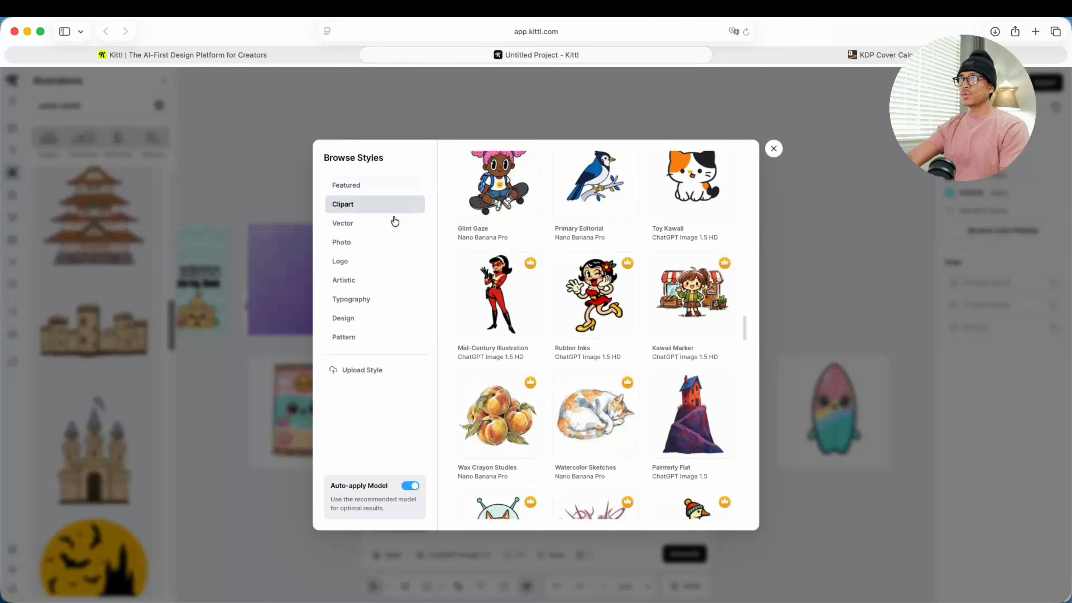
click(365, 224)
click(358, 207)
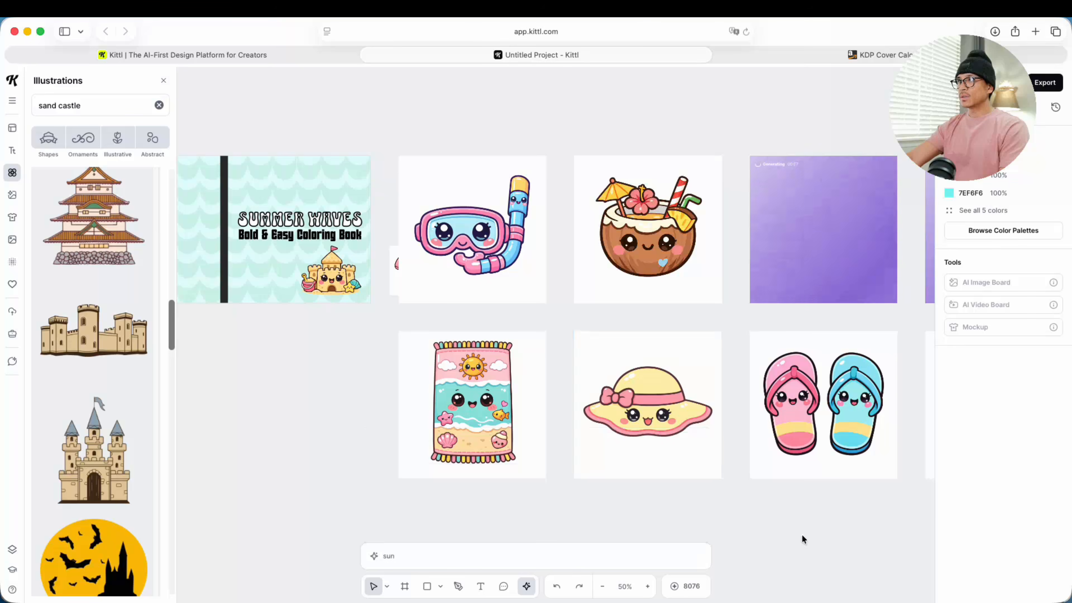
Step: Place the coconut drink above the title on the front cover and remove its background
drag(801, 532, 773, 522)
drag(377, 380, 439, 407)
drag(719, 283, 378, 259)
click(242, 165)
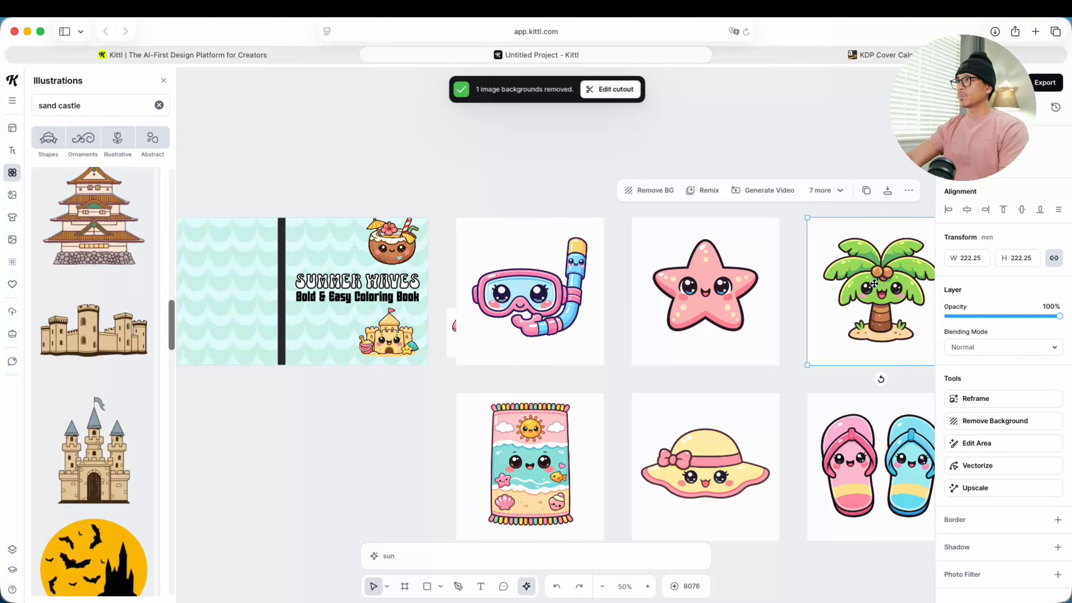
Step: Move the palm tree and the flip flops onto the front cover and remove their backgrounds
drag(877, 302, 368, 334)
click(709, 379)
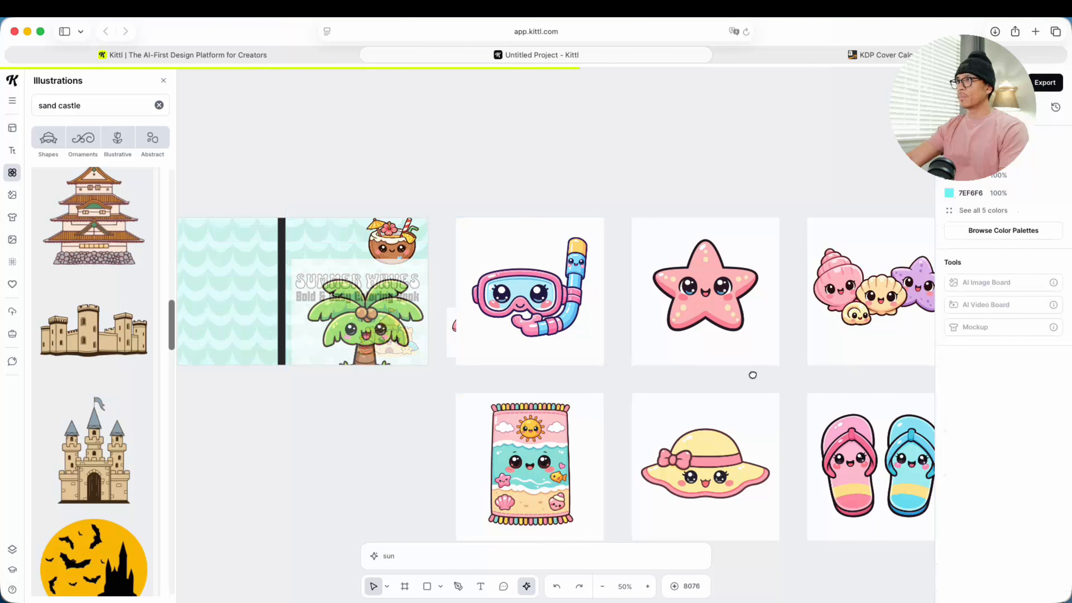
scroll(751, 374, right, 5)
drag(660, 473, 199, 291)
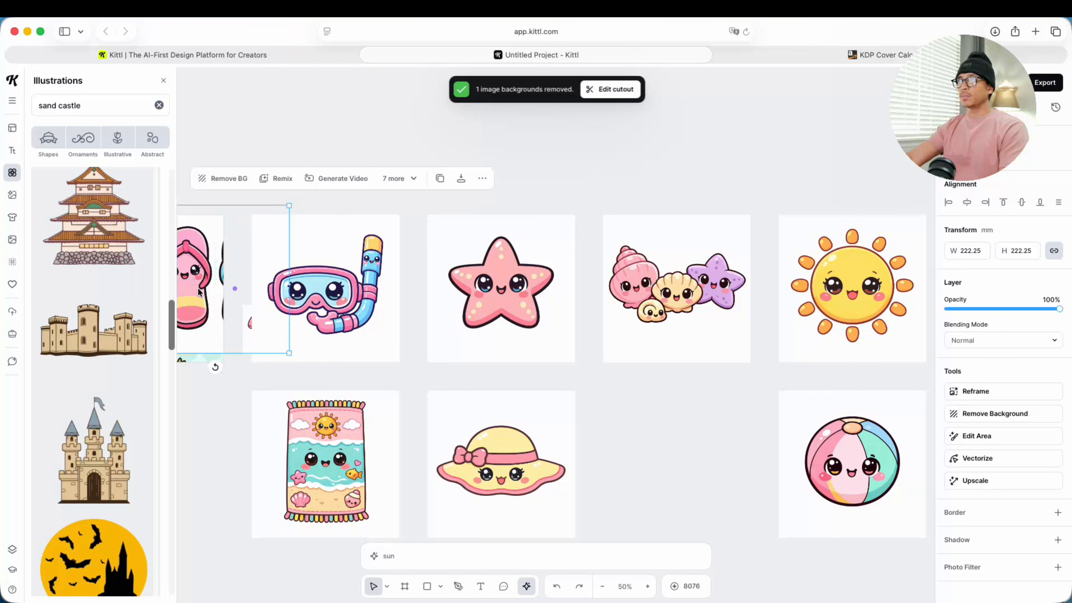
click(421, 313)
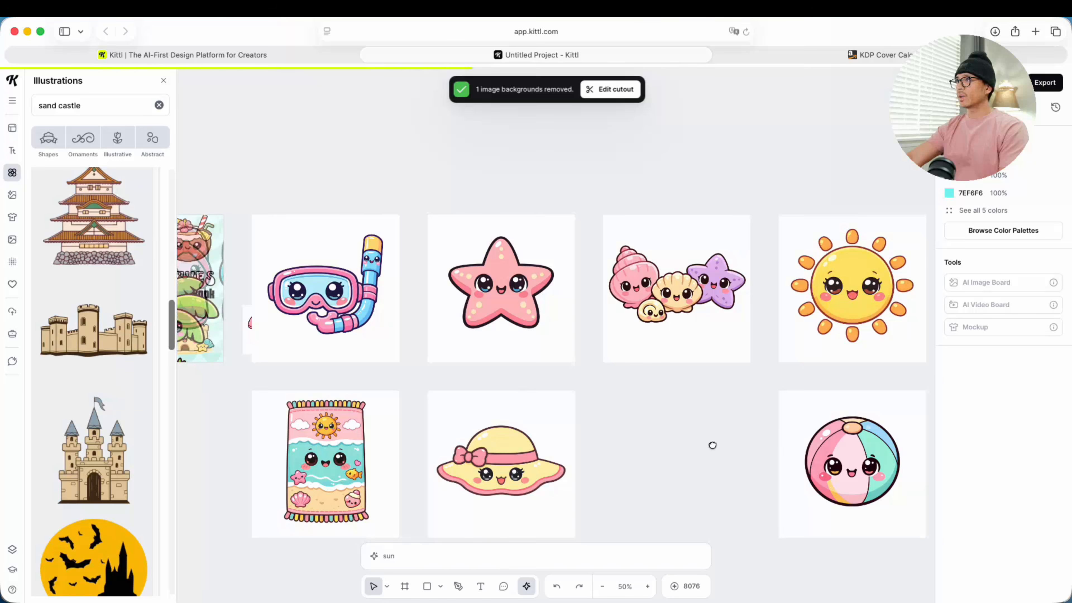
Step: Move the snorkel mask onto the front cover and remove its background
drag(713, 445, 833, 477)
drag(655, 409, 784, 385)
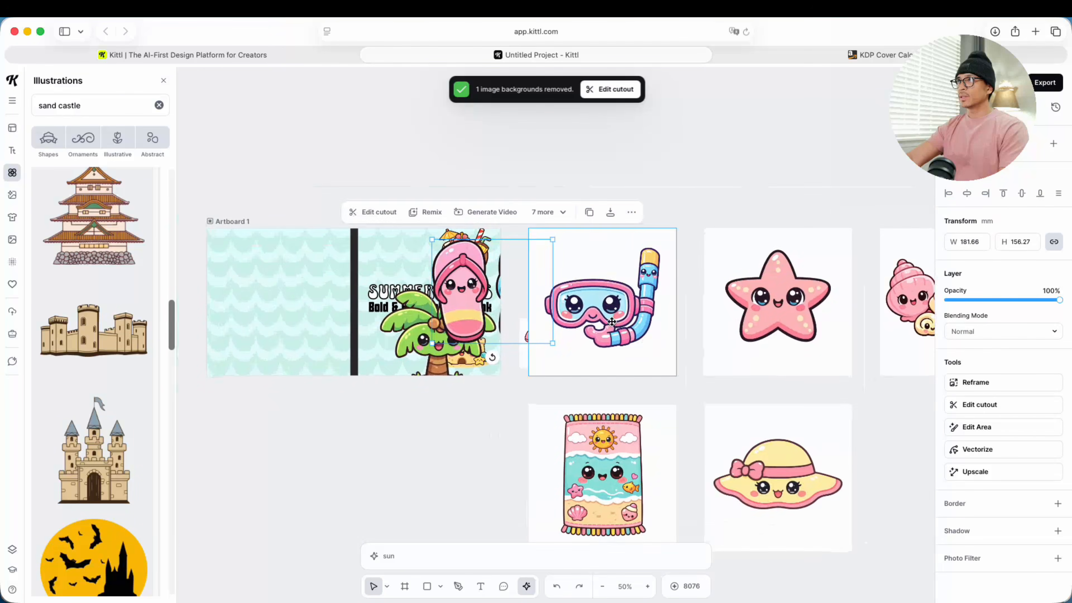
drag(612, 322, 426, 294)
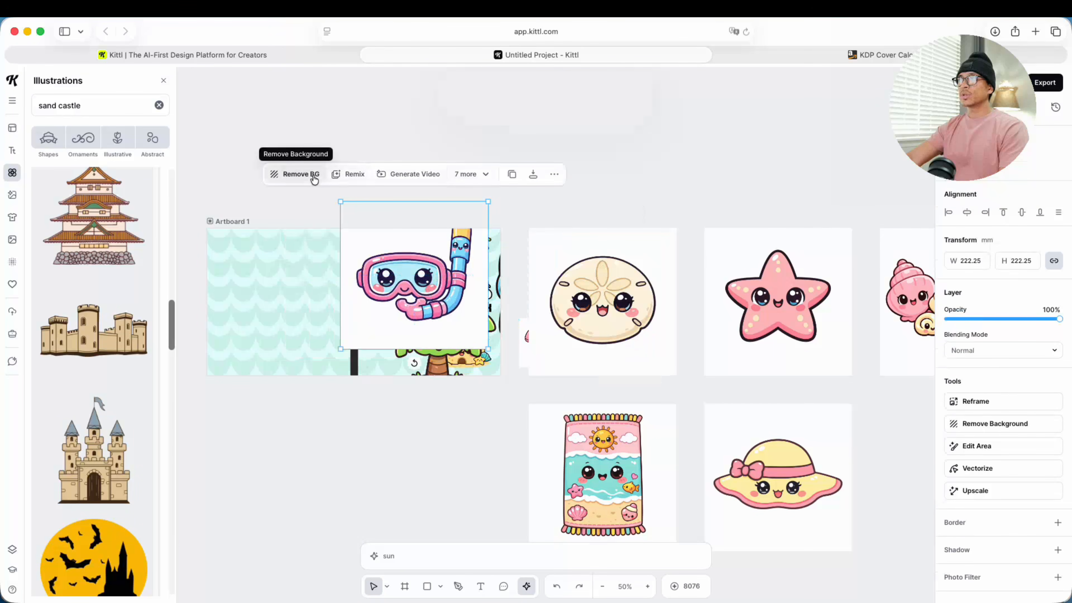
click(314, 176)
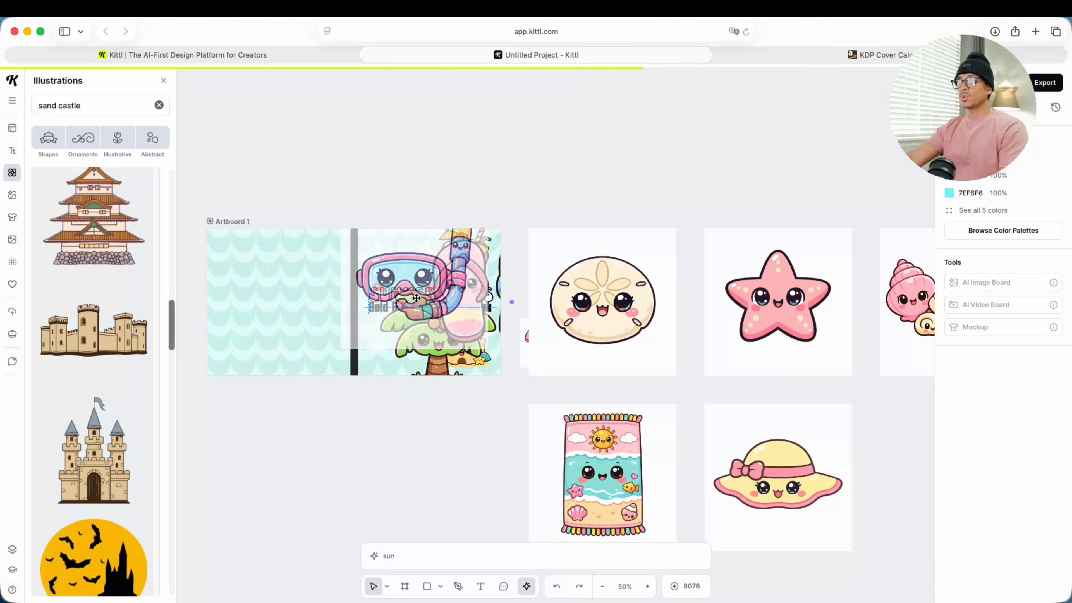
Step: Shrink the snorkel mask to about 70 by 60 mm and position it above the title near the spine
scroll(412, 295, up, 5)
scroll(434, 308, up, 2)
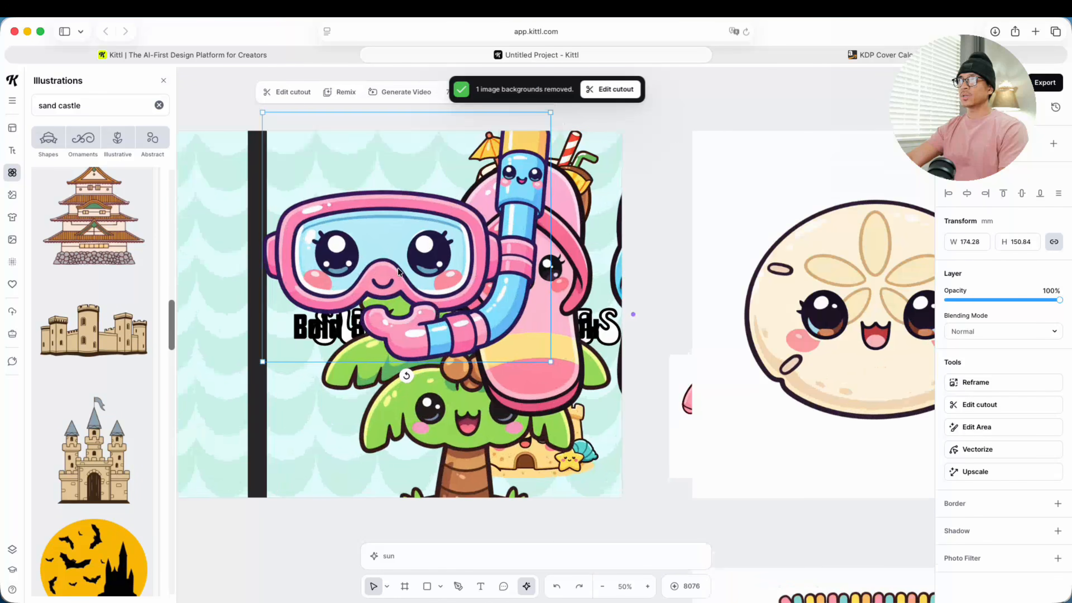
drag(371, 237, 428, 304)
drag(321, 183, 441, 300)
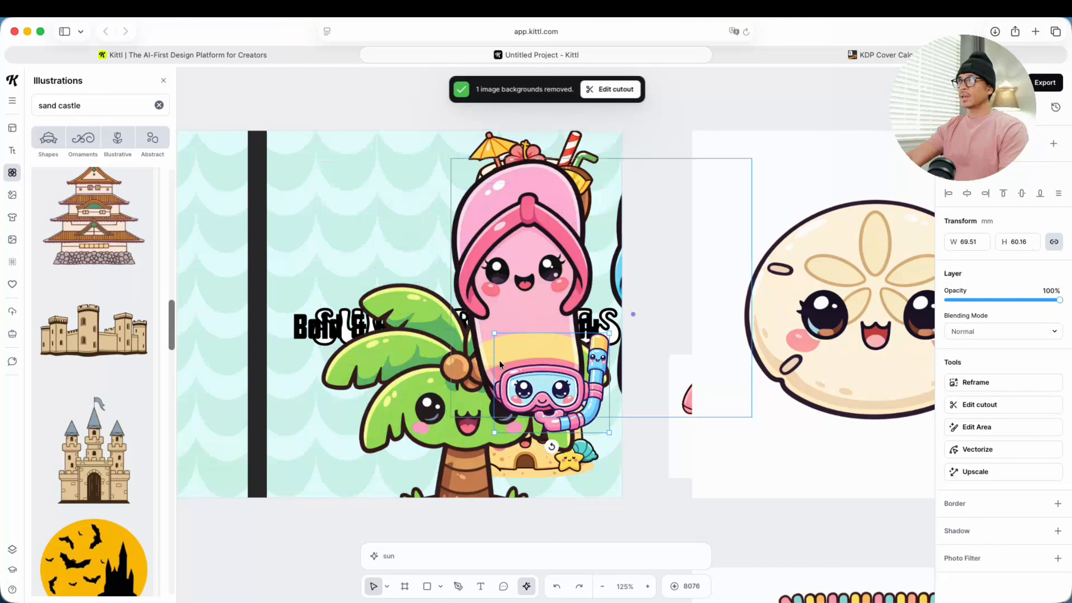
drag(499, 360, 298, 181)
click(462, 182)
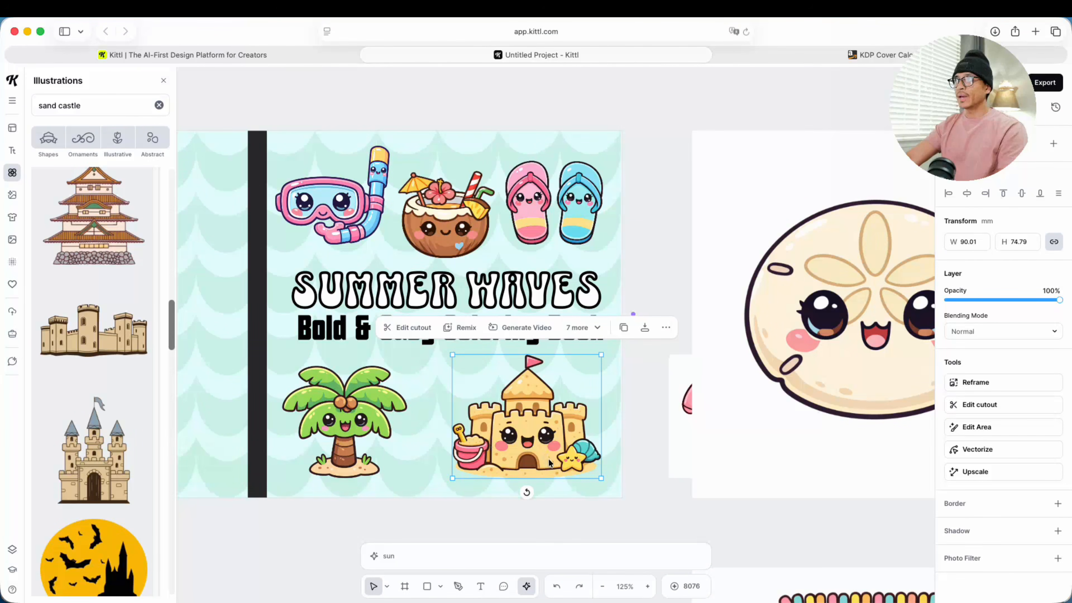
Step: Rotate the sand castle by about -2° and slightly tilt the flip flops, coconut drink and snorkel mask on the front cover
drag(527, 492, 530, 494)
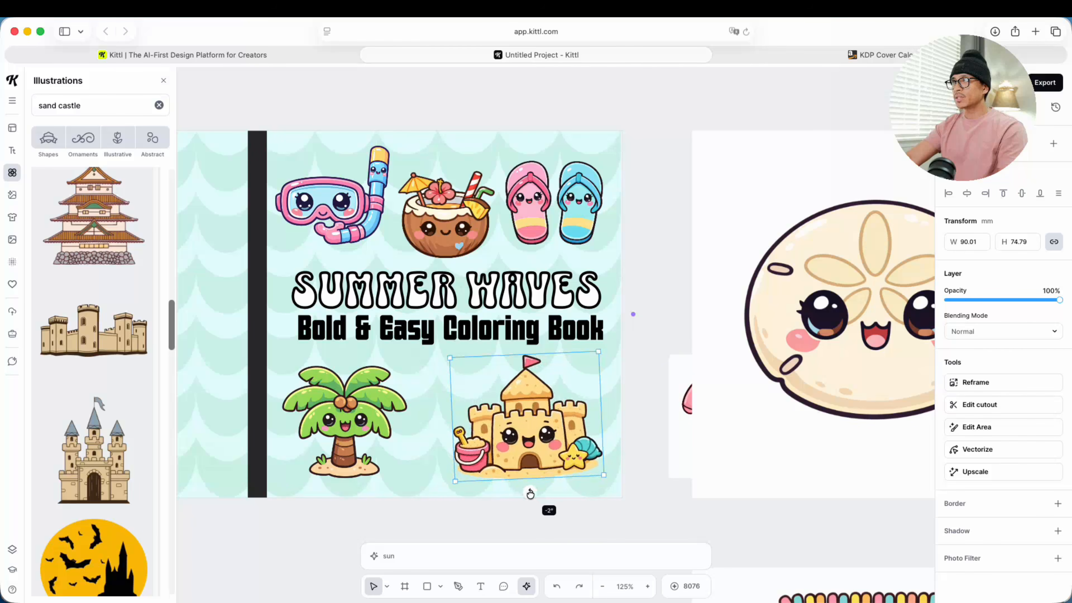
drag(554, 260, 545, 262)
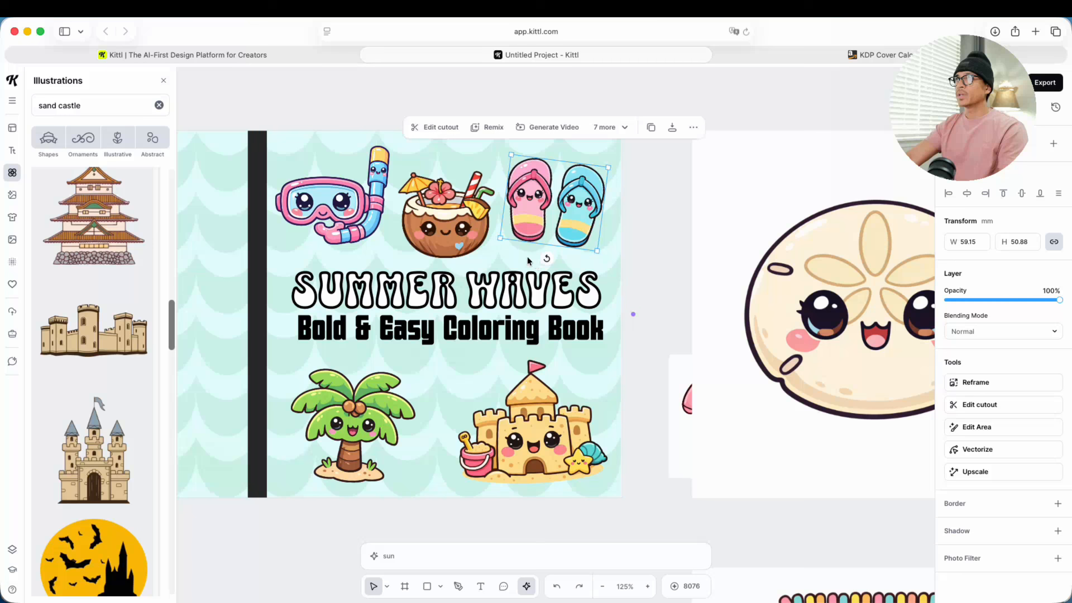
drag(460, 236, 461, 241)
click(300, 204)
drag(331, 257, 338, 255)
scroll(517, 296, down, 5)
click(443, 473)
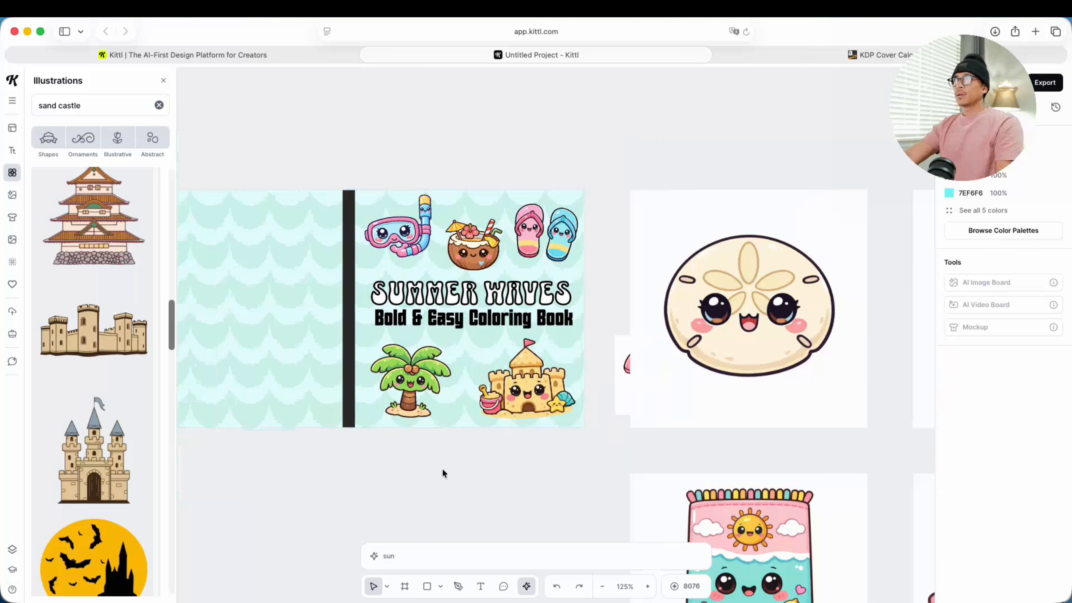
Step: Move the starfish and the seashell group onto the front cover and remove their backgrounds
drag(462, 471, 395, 480)
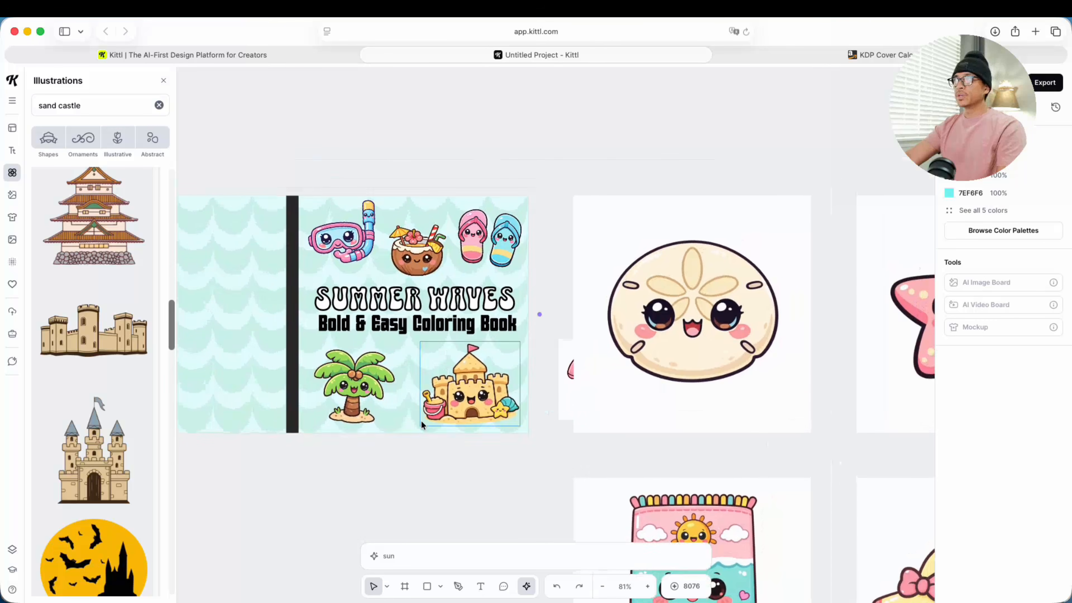
scroll(481, 408, up, 1)
drag(578, 450, 330, 410)
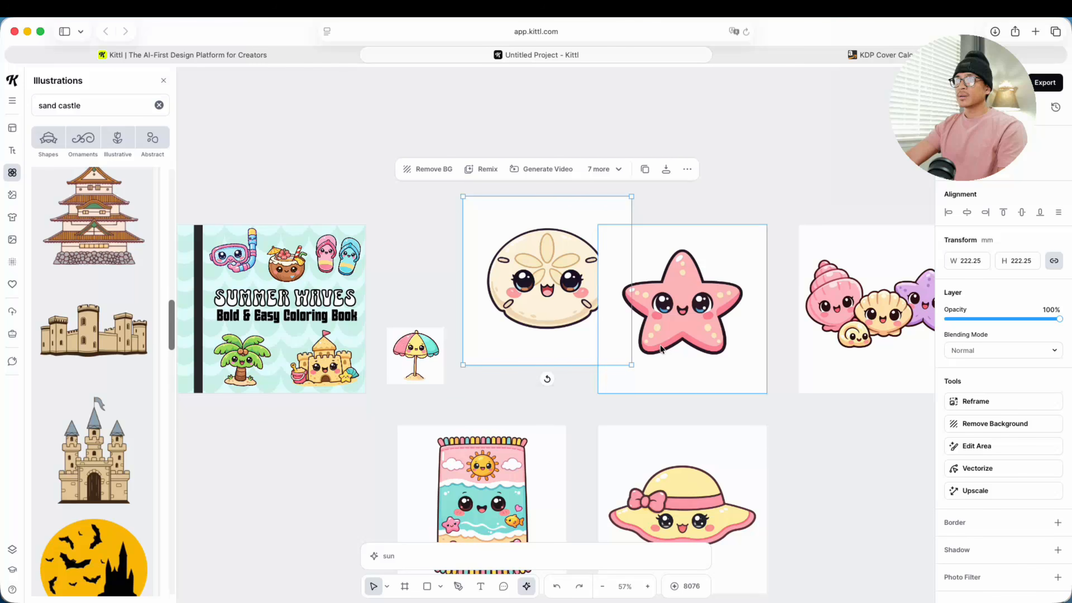
mouse_move(586, 397)
mouse_down()
mouse_move(362, 362)
mouse_move(606, 395)
mouse_up()
click(717, 316)
drag(717, 316, 324, 342)
click(855, 320)
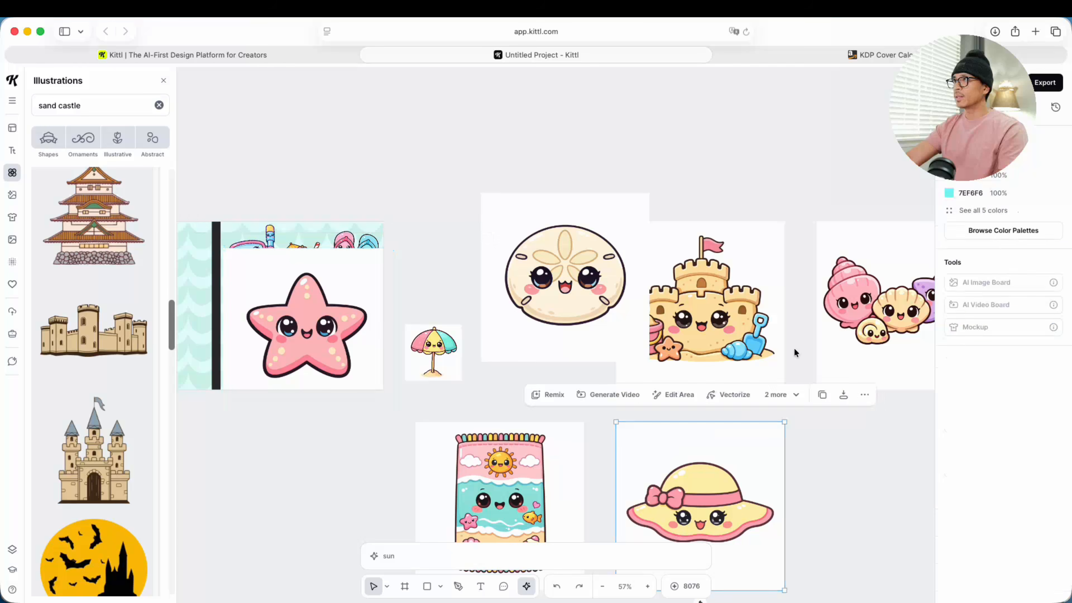
drag(854, 320, 263, 339)
click(224, 221)
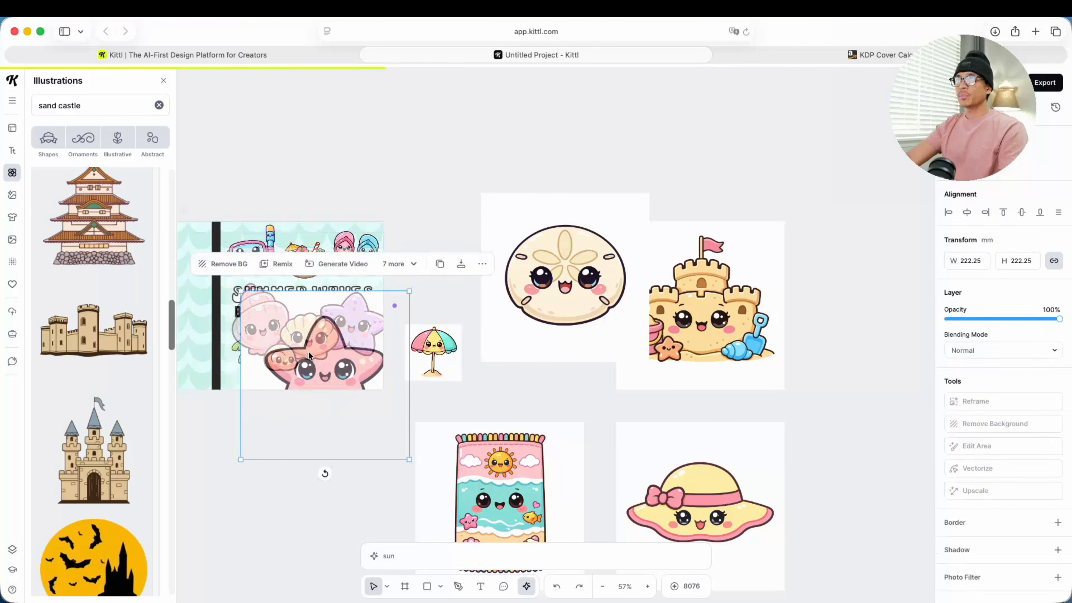
drag(312, 298, 294, 276)
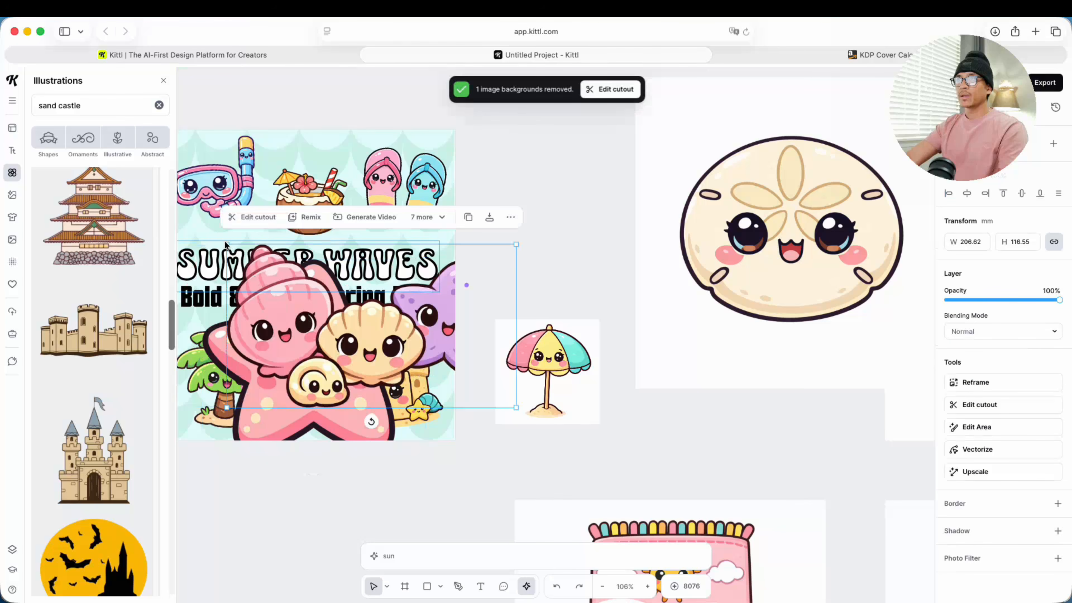
mouse_move(224, 243)
mouse_down()
mouse_move(409, 393)
mouse_move(225, 228)
mouse_up()
Step: Shrink the seashells and starfish to fit between the palm tree and sand castle, with the starfish about 31 by 27 mm and rotated 10°
click(270, 333)
drag(202, 260, 282, 316)
drag(307, 338, 378, 224)
drag(248, 229, 345, 357)
drag(312, 339, 319, 347)
drag(379, 224, 284, 432)
click(366, 463)
click(291, 403)
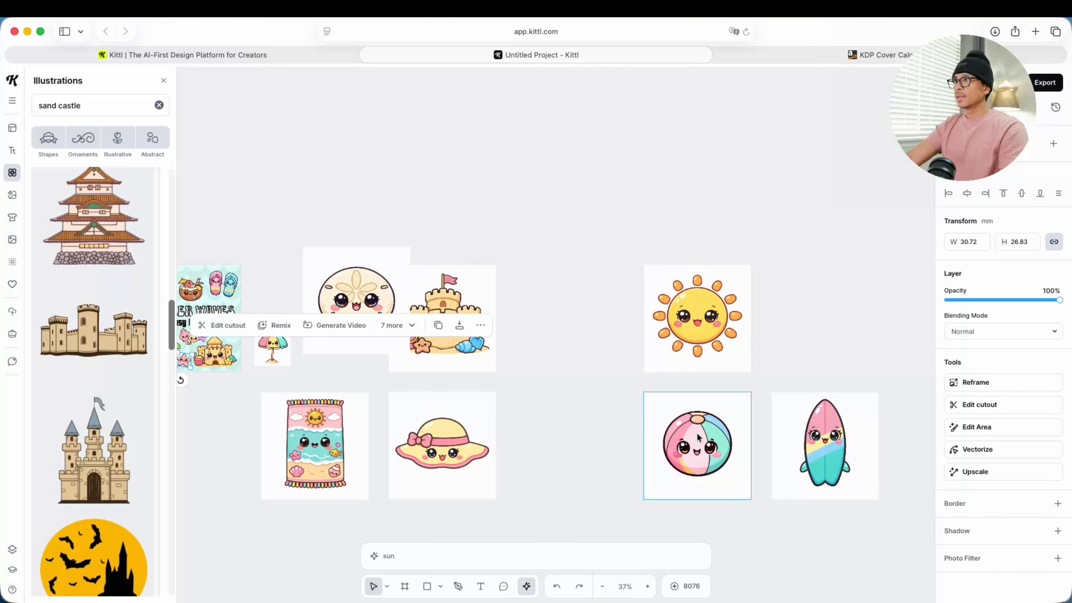
Step: Add the beach ball, sand dollar, sun and beach chair to the front cover without backgrounds, and swap the flip flops with the snorkel mask
drag(698, 437, 232, 320)
drag(616, 443, 657, 445)
click(223, 268)
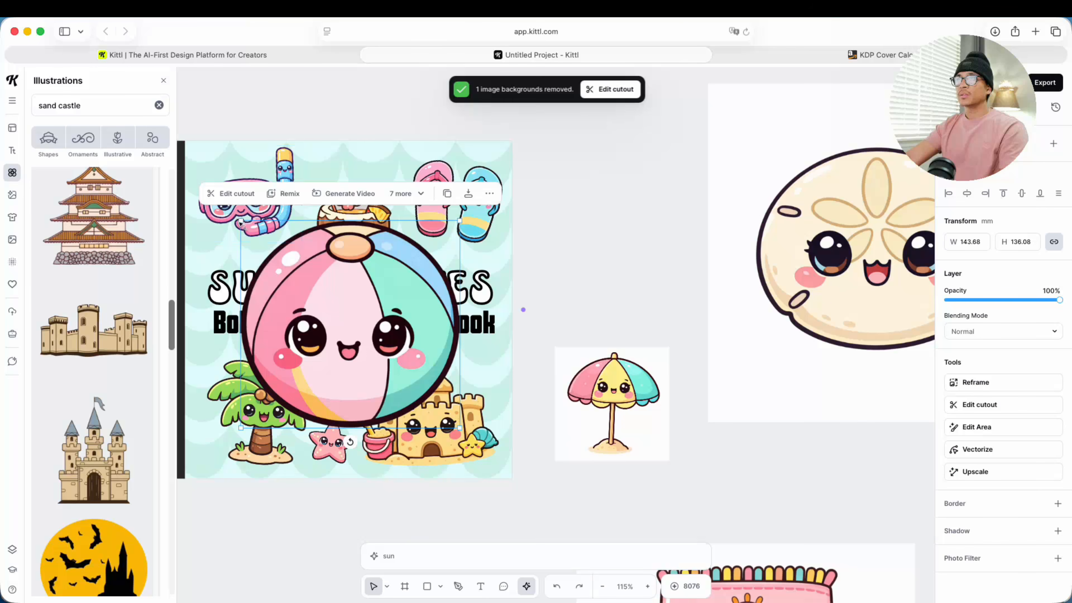
drag(240, 222, 263, 230)
drag(366, 399, 471, 361)
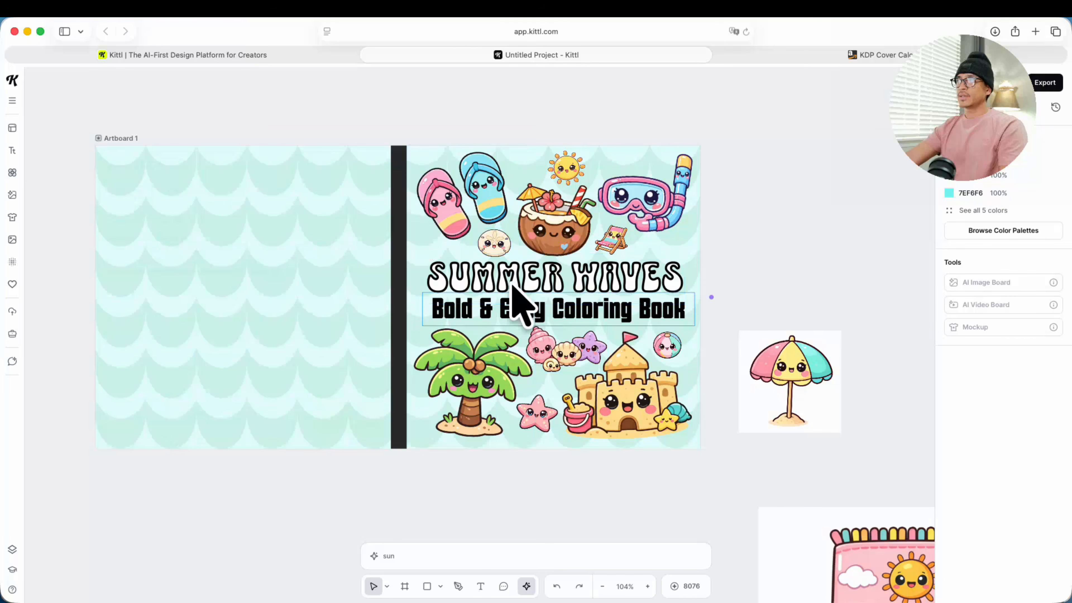
Step: Gather the coloring page images on the back cover and shrink them together to about 80 mm wide each
drag(517, 474, 664, 461)
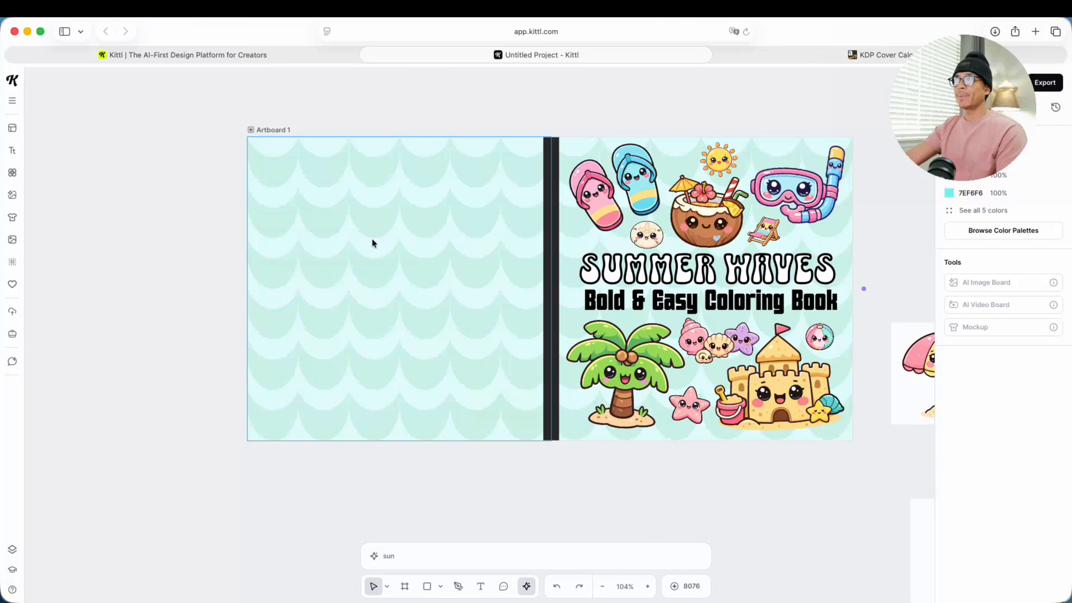
drag(401, 303, 451, 332)
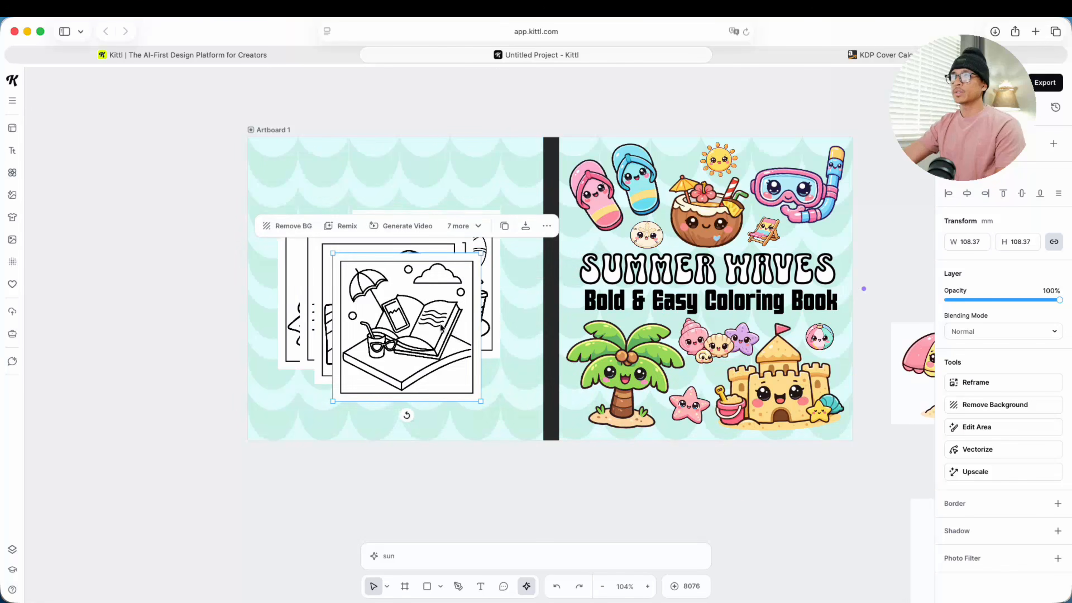
scroll(441, 327, up, 5)
drag(163, 276, 170, 320)
mouse_move(395, 321)
mouse_down()
mouse_move(303, 222)
mouse_move(386, 326)
mouse_up()
drag(155, 248, 380, 362)
drag(399, 334, 399, 381)
shift+click(413, 267)
drag(413, 266, 413, 305)
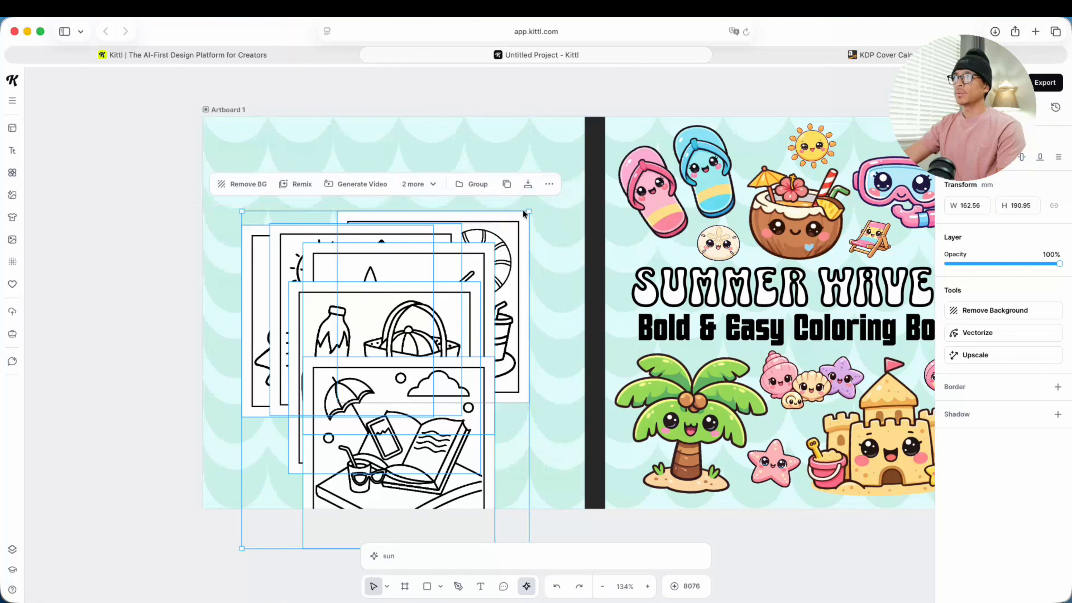
drag(528, 212, 453, 302)
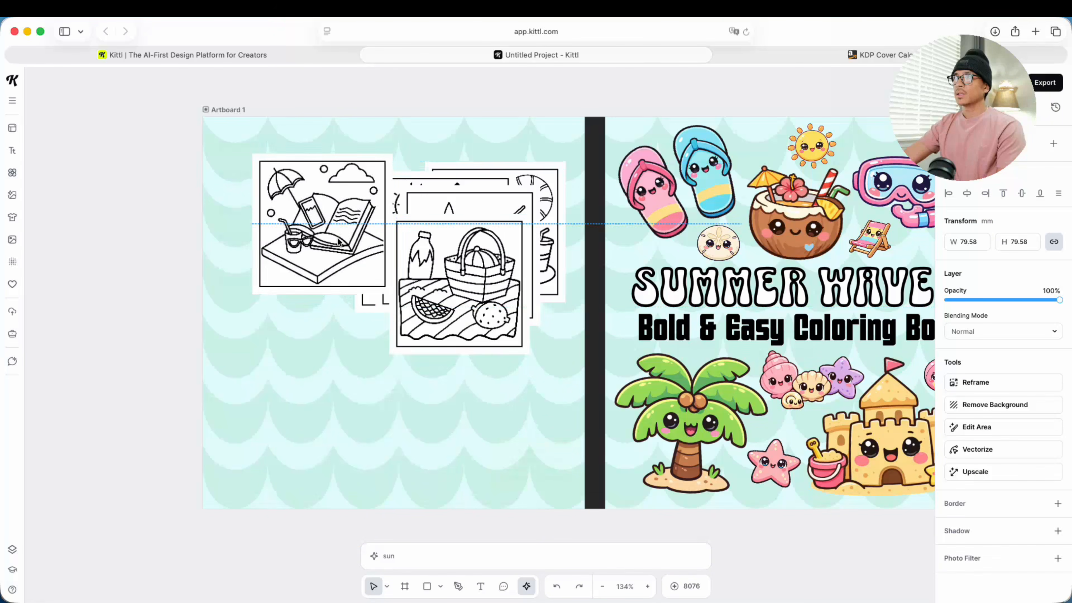
Step: Arrange the beach book, beach ball, picnic and seashell pages in a two-by-two grid on the back cover, setting the other two pages aside
drag(393, 338, 380, 406)
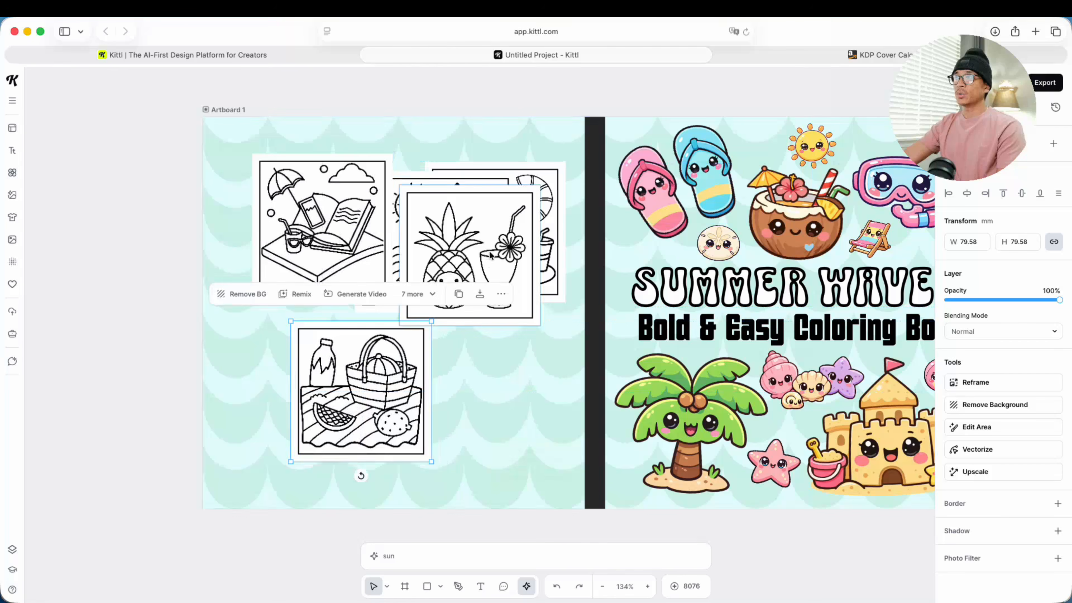
drag(488, 253, 507, 375)
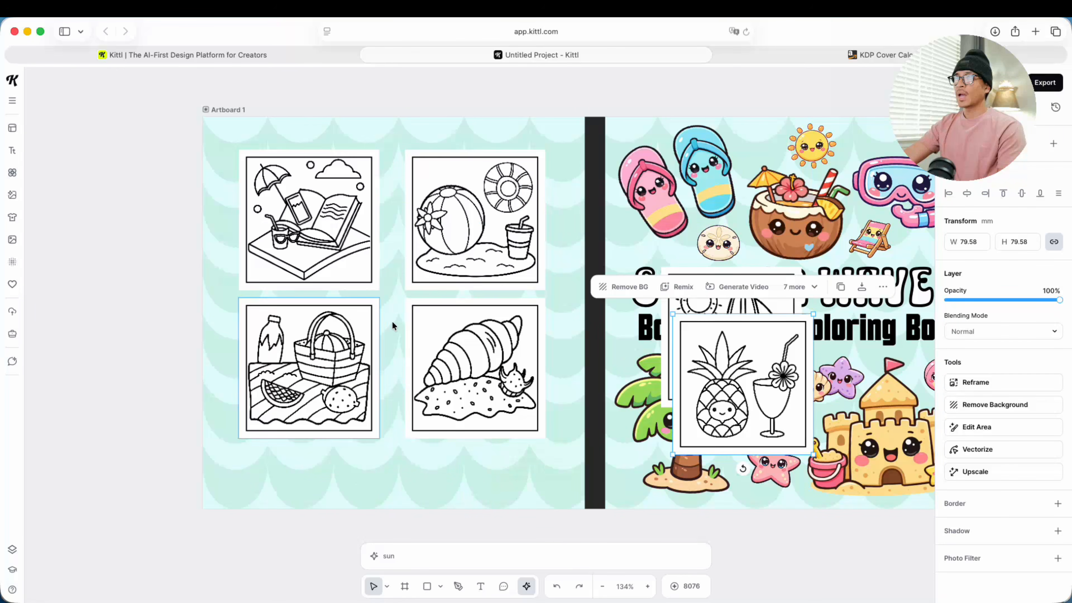
drag(460, 224, 447, 215)
drag(437, 333, 432, 333)
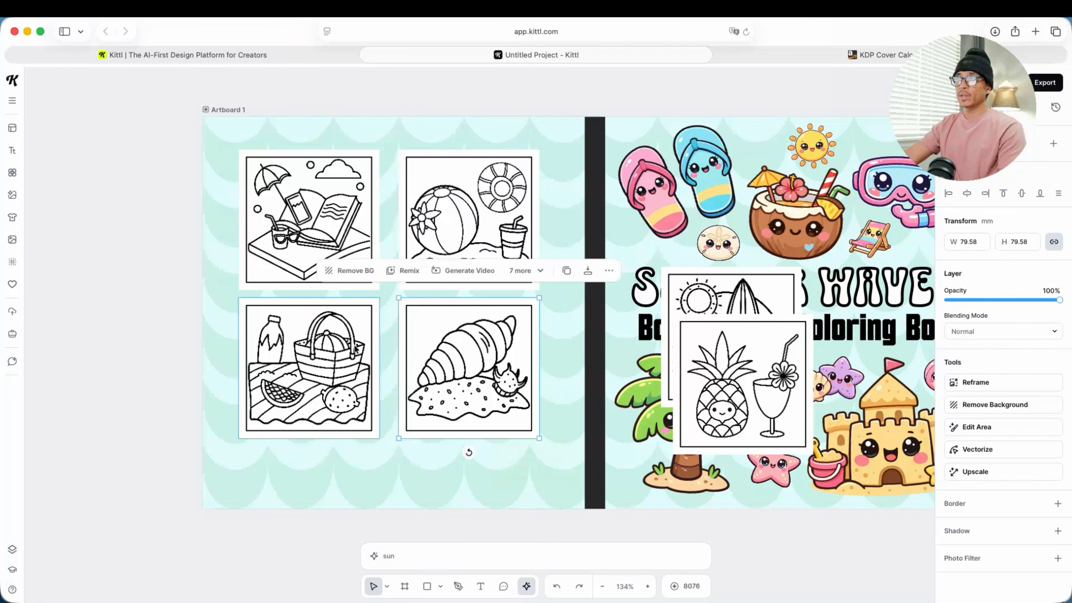
click(187, 347)
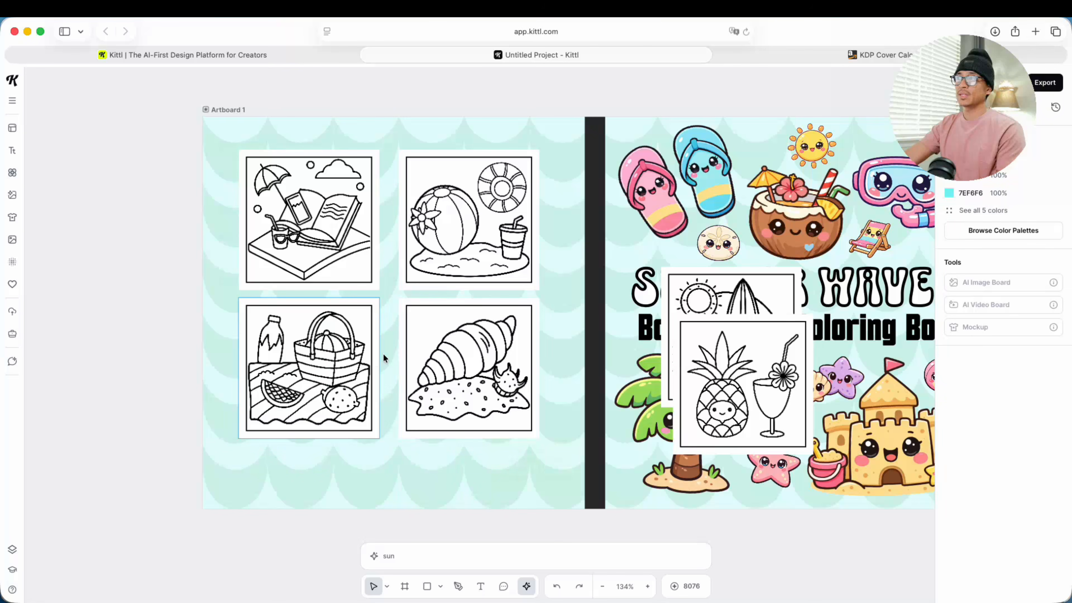
Step: Enlarge the picnic page in the back cover's lower-left area and arrange the five other pages, made smaller, above and beside it
click(352, 336)
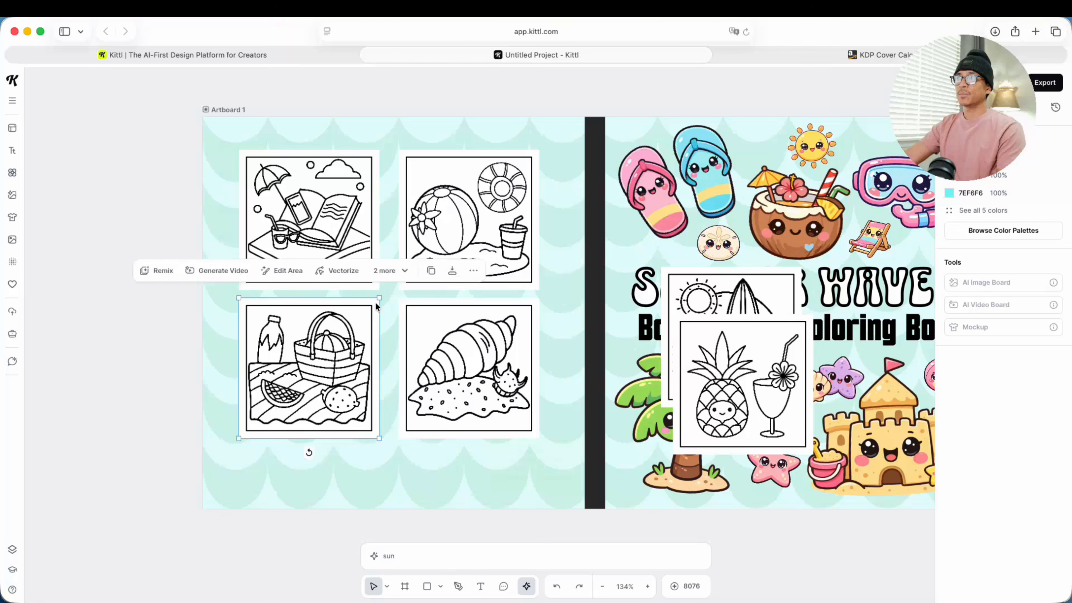
drag(379, 298, 438, 240)
drag(362, 336, 358, 377)
drag(366, 275, 355, 265)
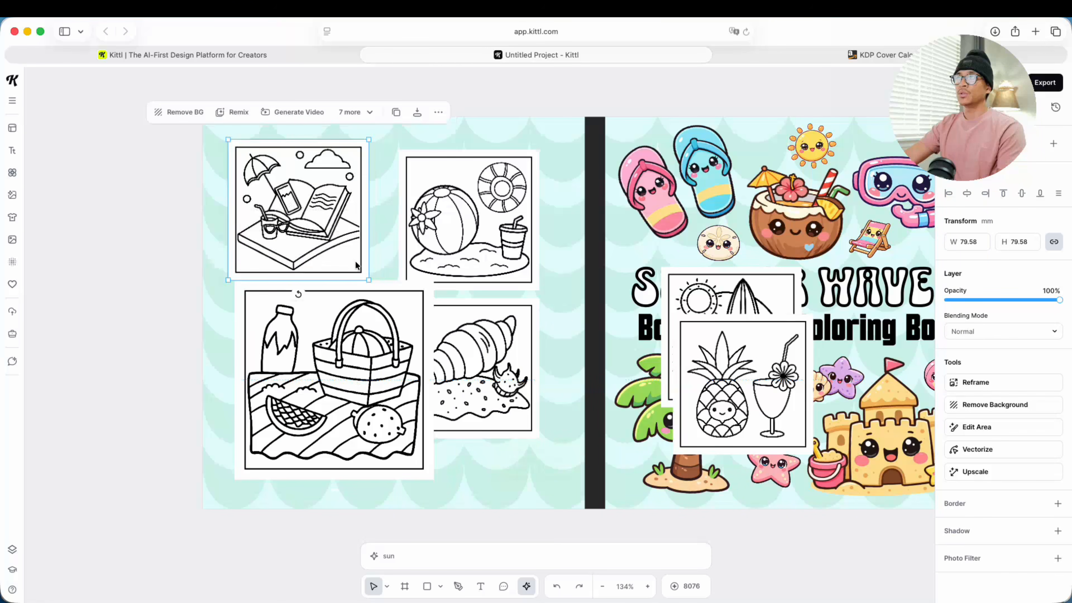
drag(368, 280, 337, 248)
drag(291, 210, 297, 225)
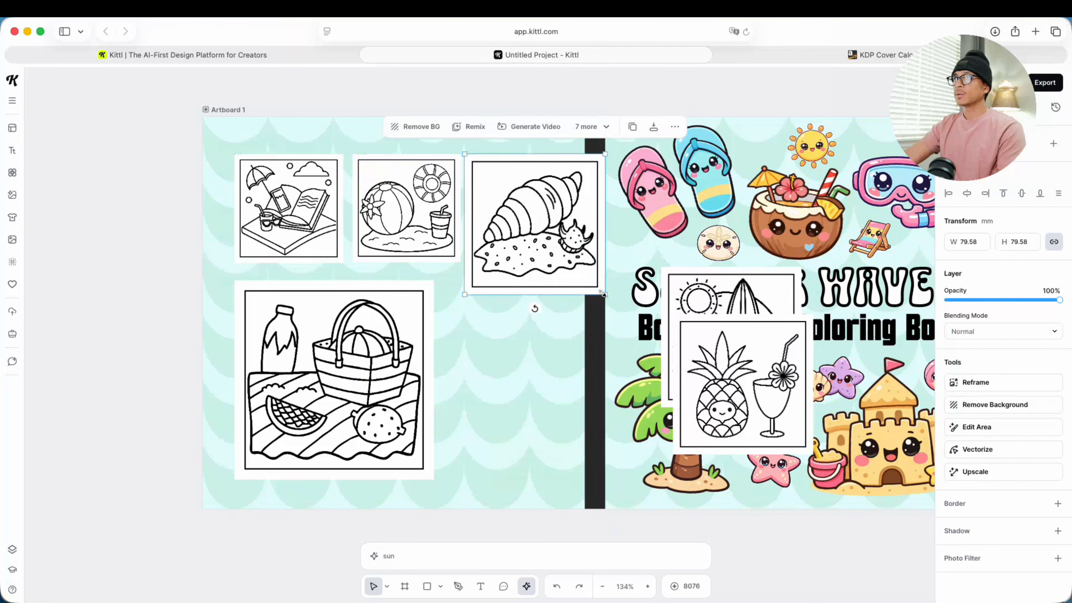
drag(570, 287, 568, 261)
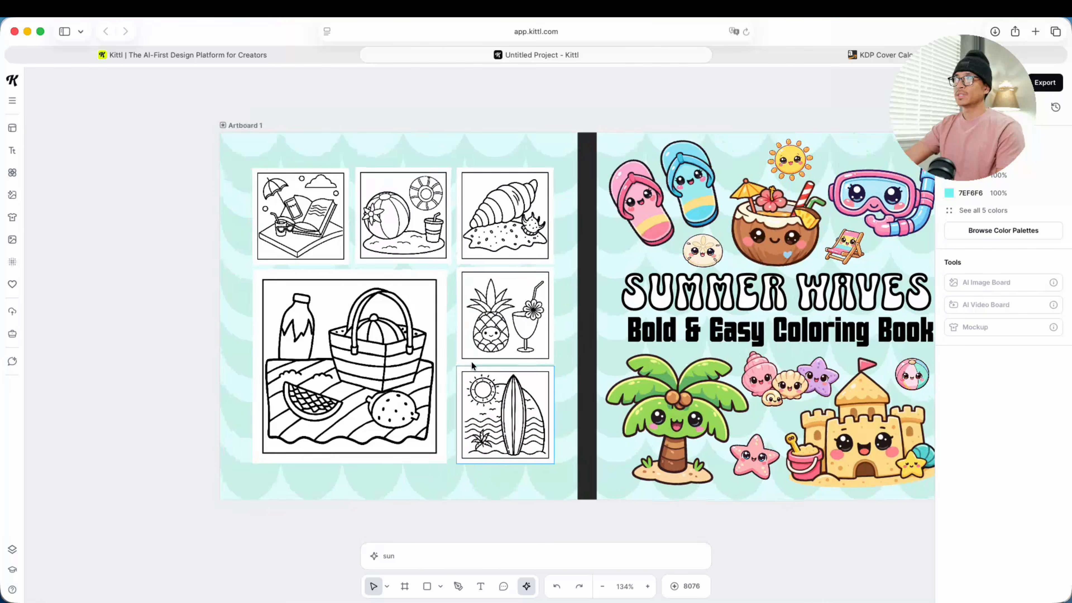
Step: Recolor the wave backgrounds of both the back and front covers with the Sea Gold color palette
scroll(473, 366, down, 3)
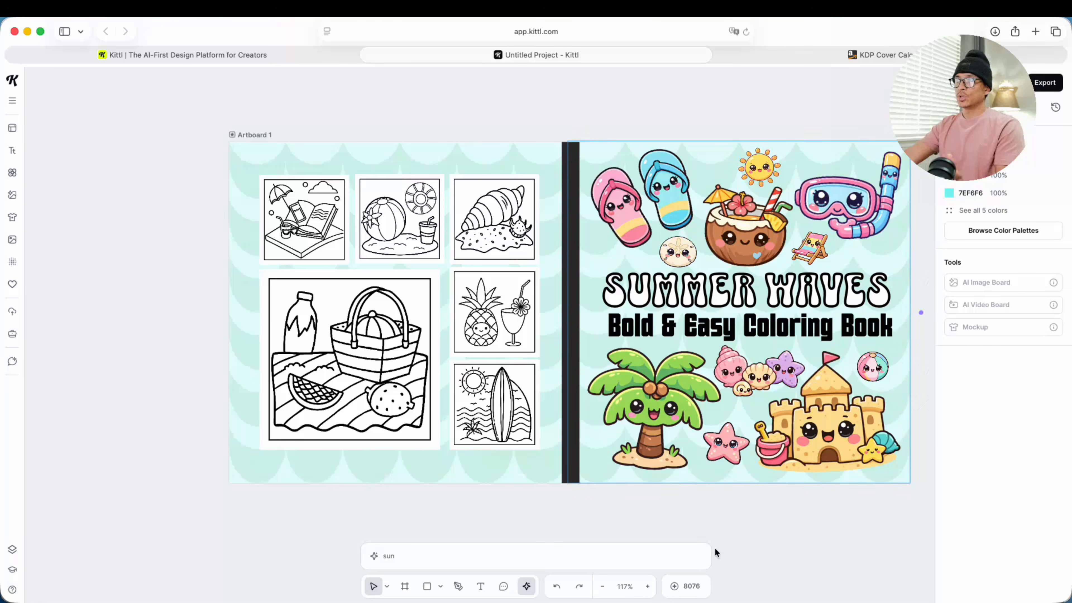
mouse_move(714, 507)
mouse_down()
mouse_move(646, 508)
mouse_move(696, 510)
mouse_up()
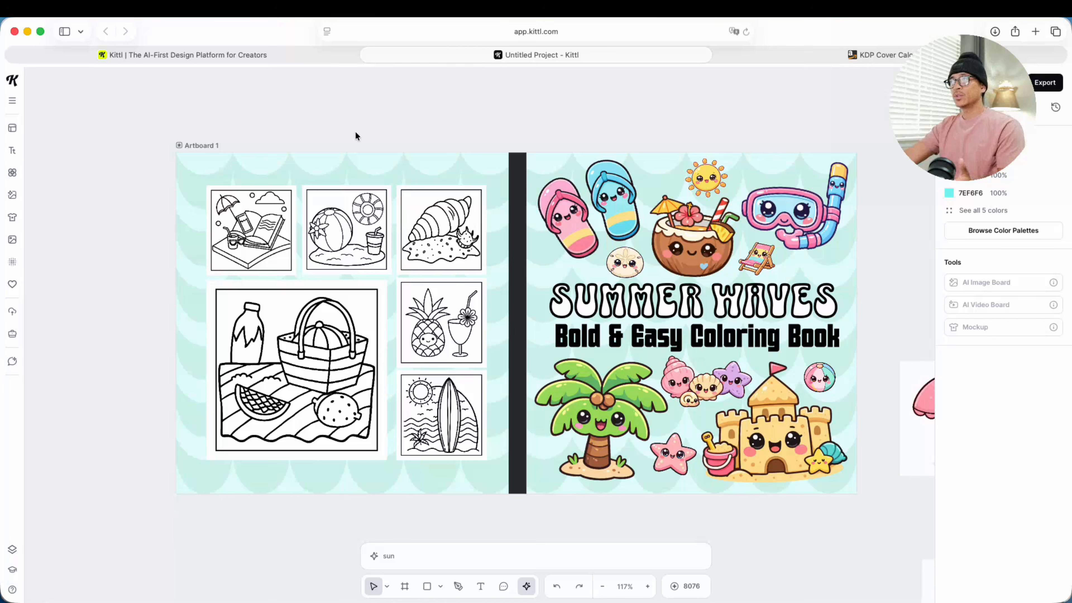
click(322, 157)
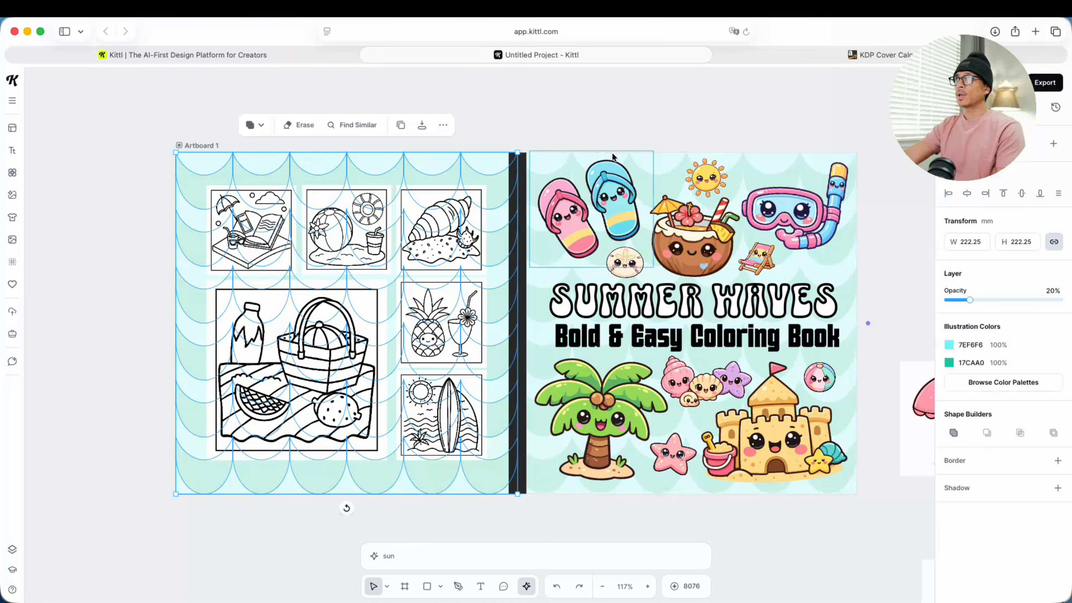
shift+click(637, 156)
shift+click(647, 157)
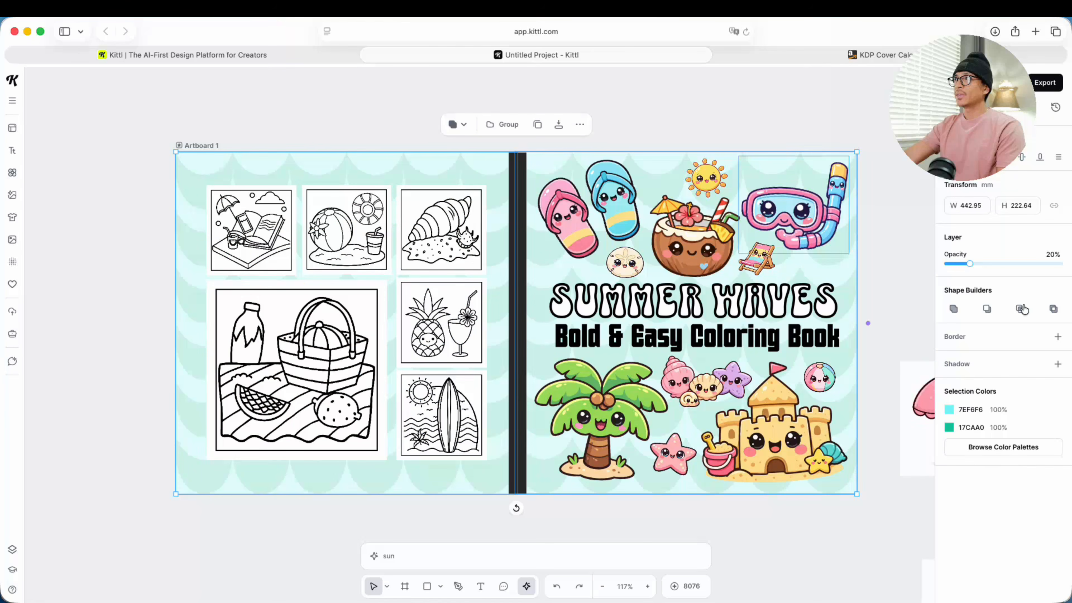
click(1014, 452)
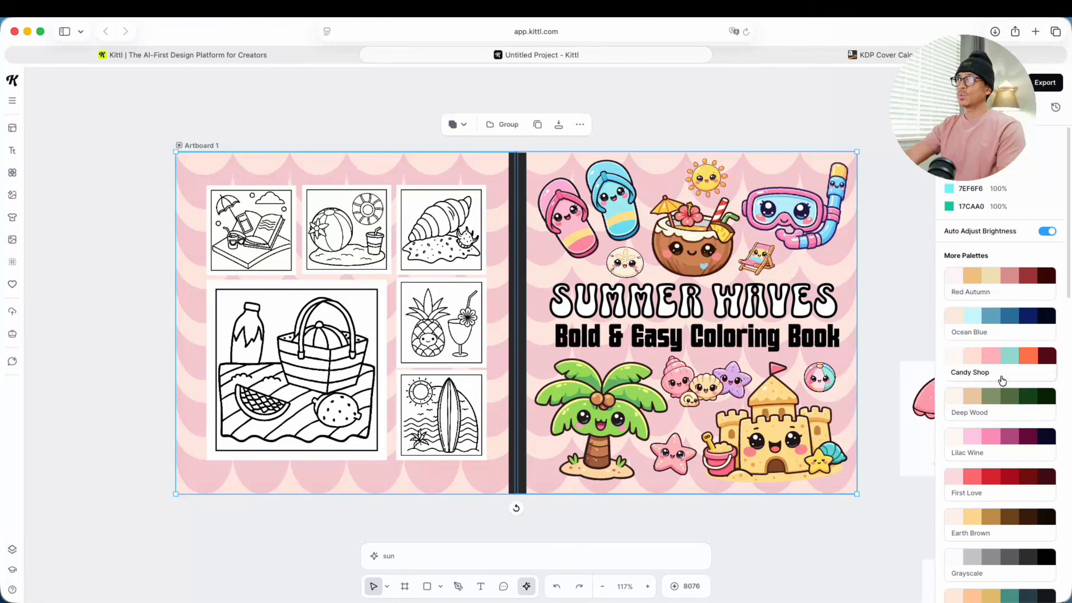
scroll(1003, 430, down, 3)
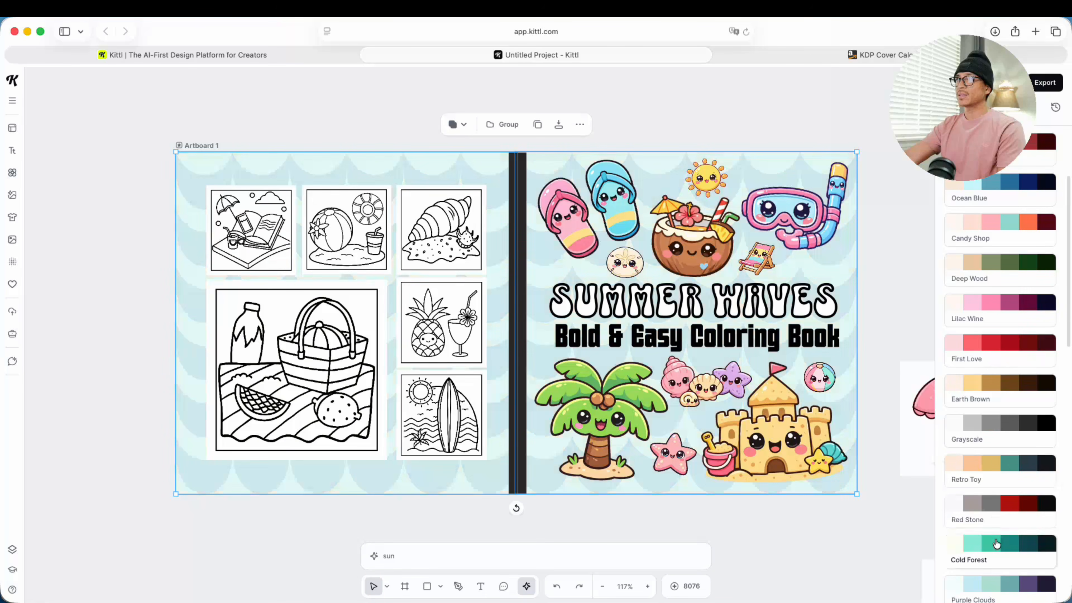
scroll(995, 531, down, 2)
scroll(996, 522, down, 3)
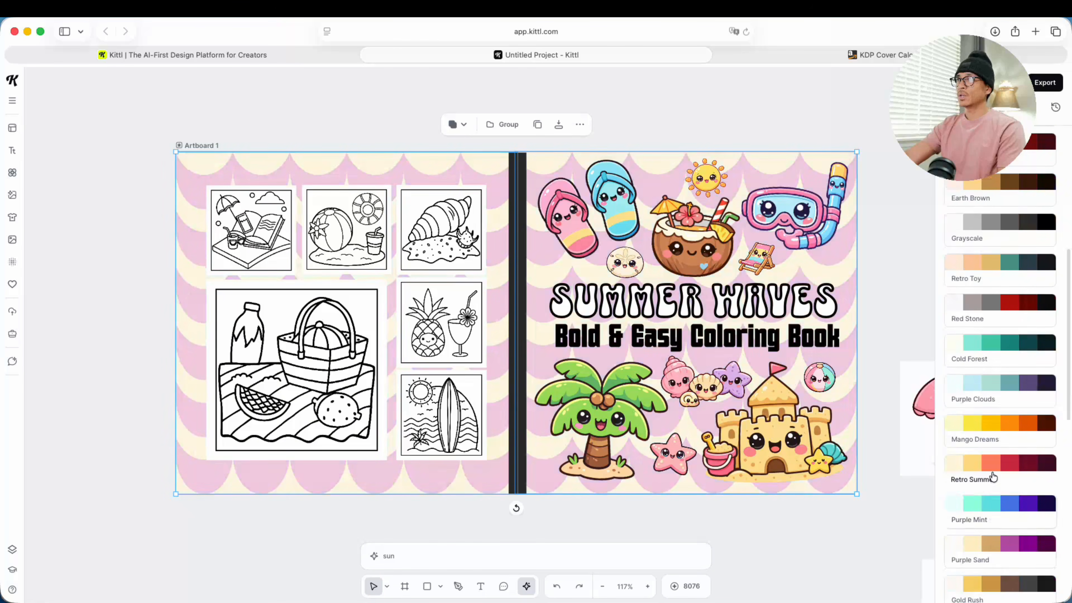
scroll(996, 499, down, 3)
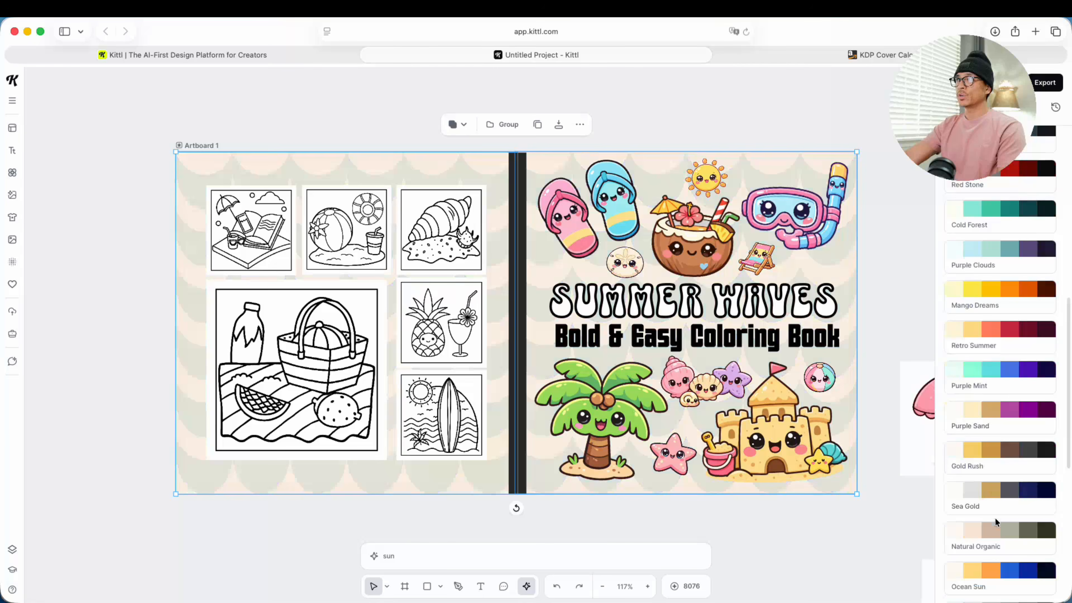
scroll(1004, 548, down, 3)
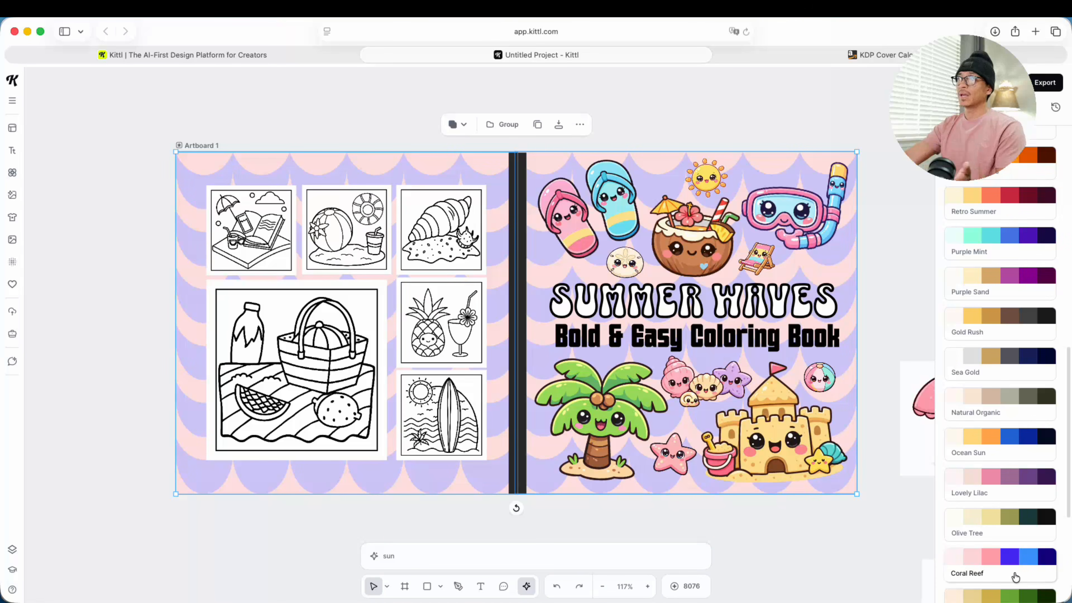
scroll(1009, 522, up, 10)
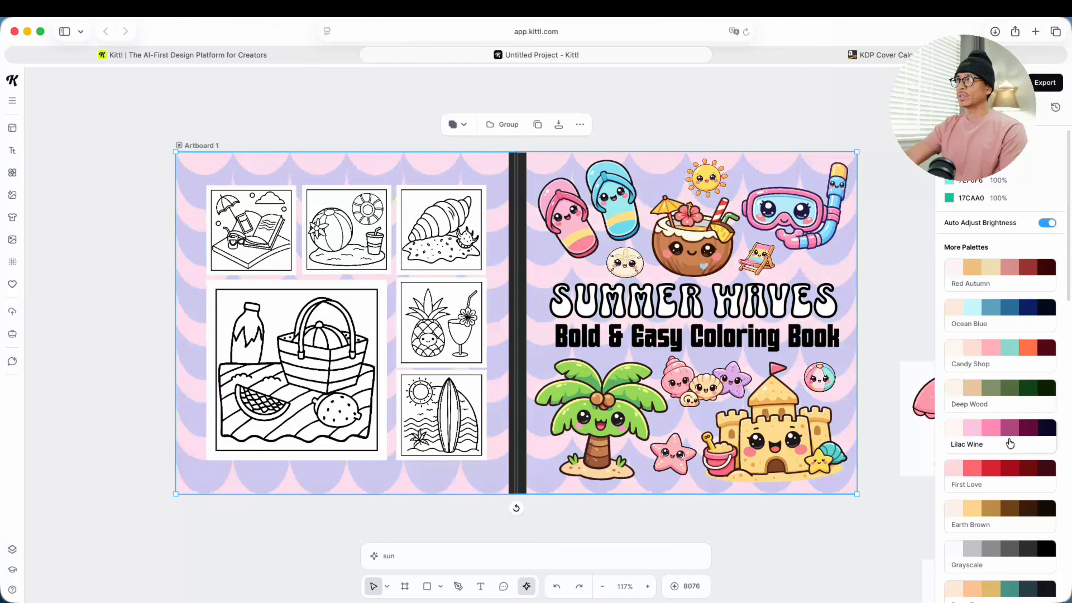
scroll(1006, 465, down, 3)
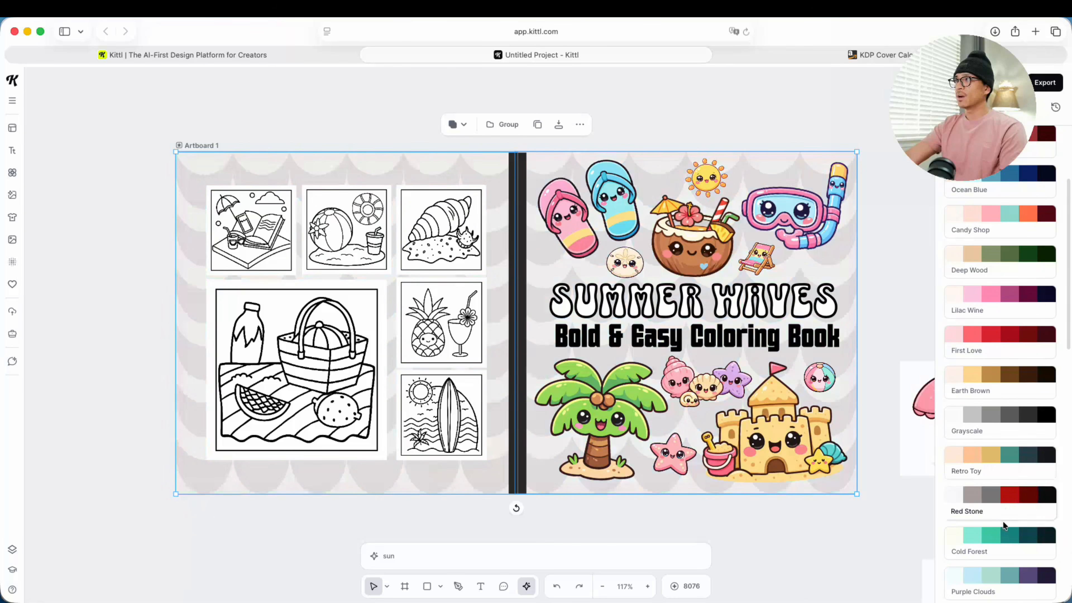
scroll(1000, 473, down, 6)
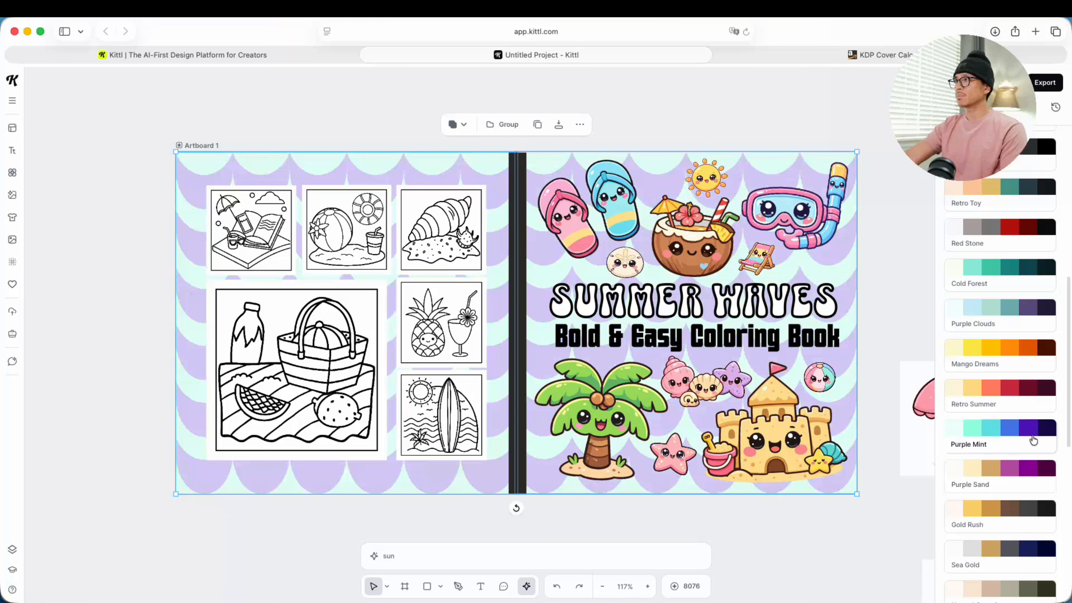
scroll(1025, 465, down, 2)
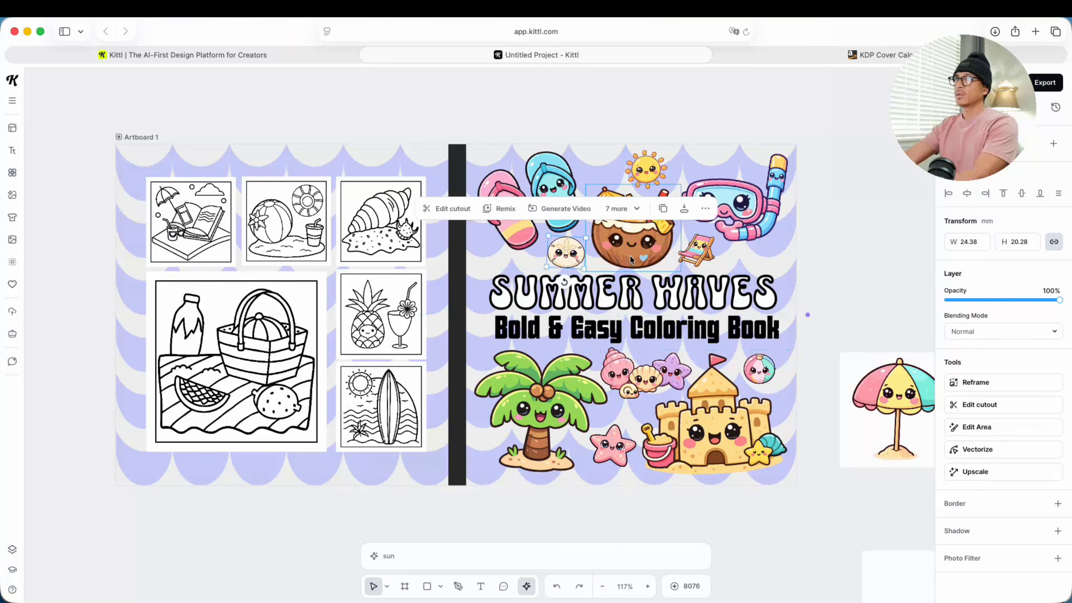
Step: Delete the sand dollar and beach chair from the front cover, and move the sun below the snorkel mask beside the coconut drink
drag(565, 256, 576, 260)
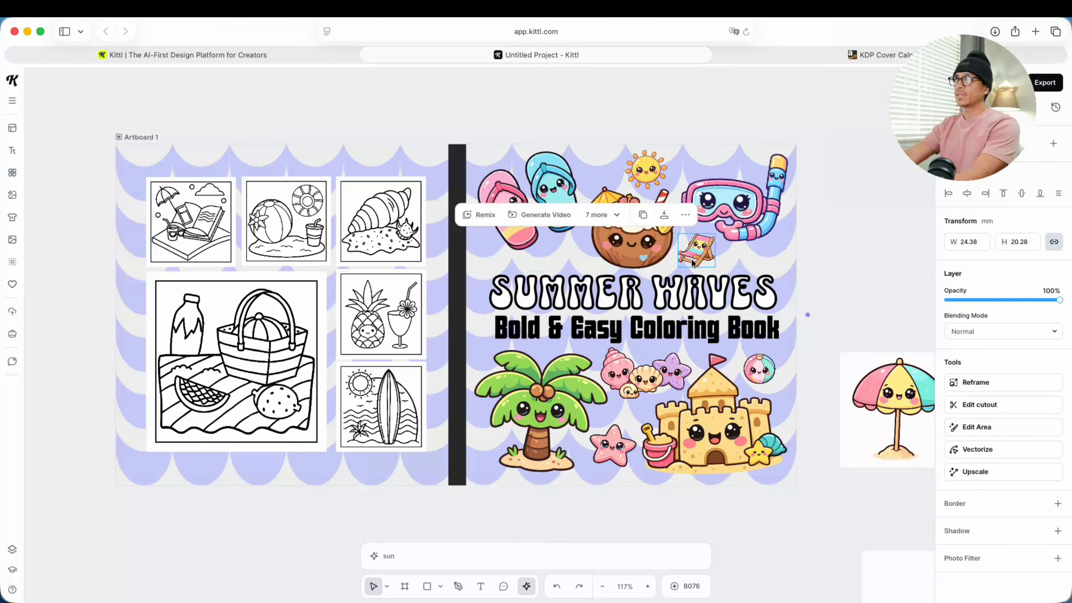
key(BackSpace)
click(692, 257)
key(BackSpace)
drag(645, 169, 698, 247)
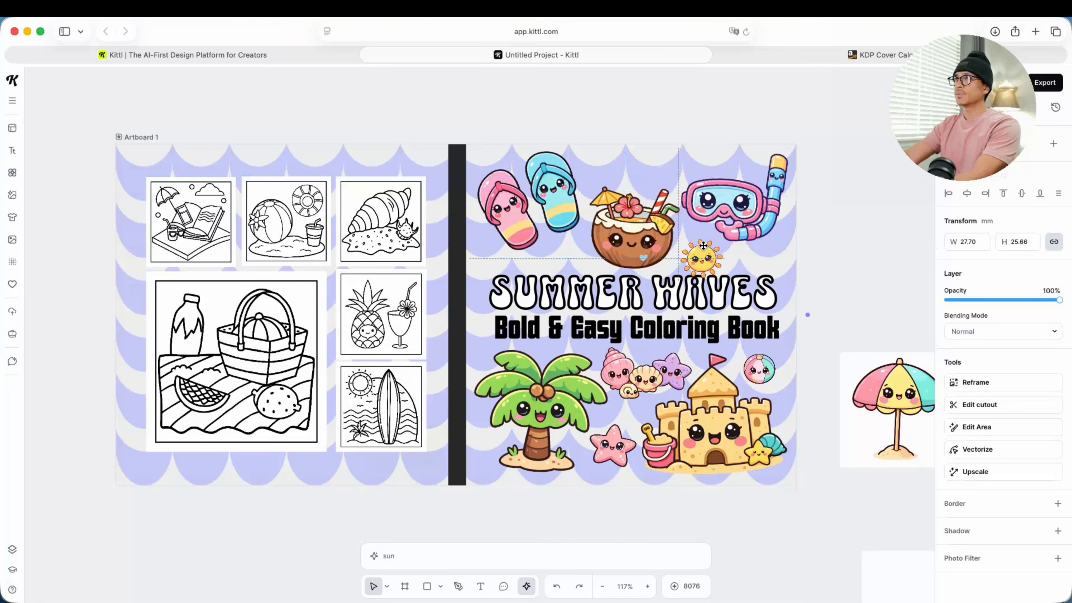
Step: Raise the KDP template overlay's opacity to 98% and delete it, and realign the back cover's wave background with the artboard's top edge
click(632, 221)
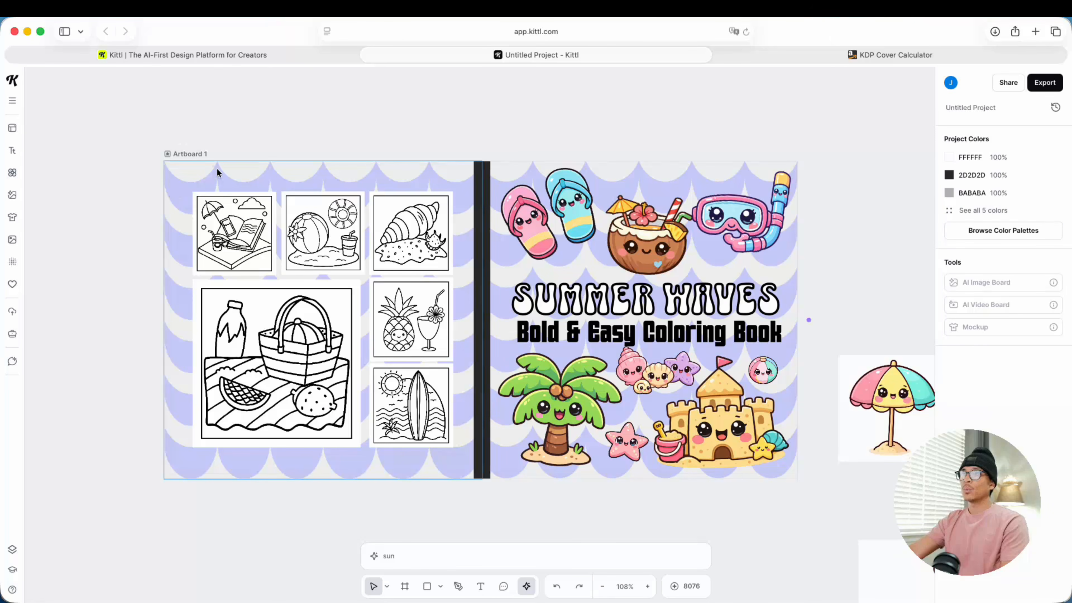
drag(218, 172, 240, 176)
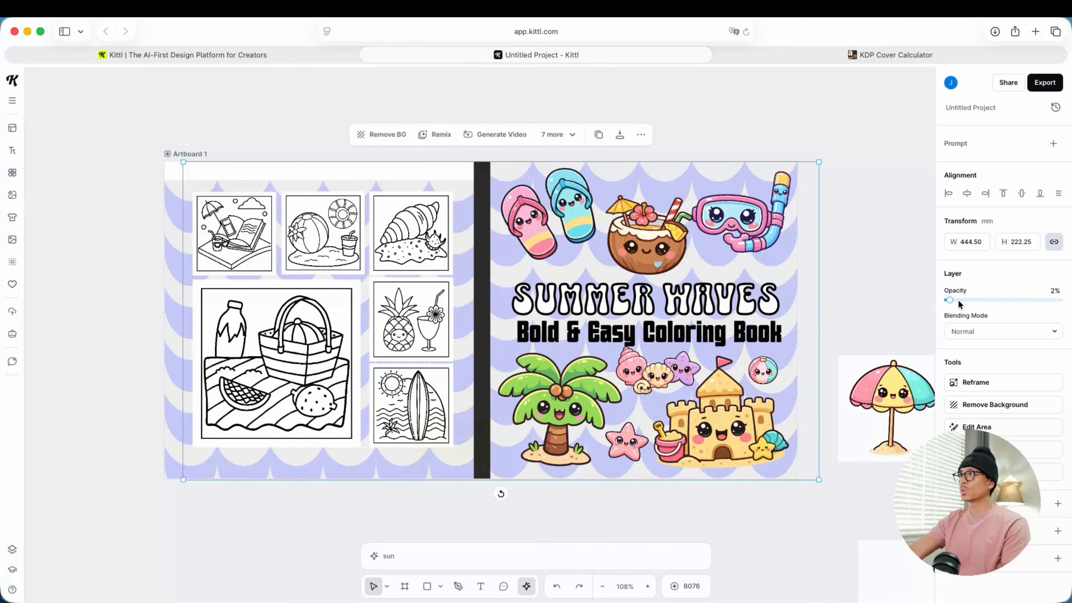
drag(959, 303, 1057, 299)
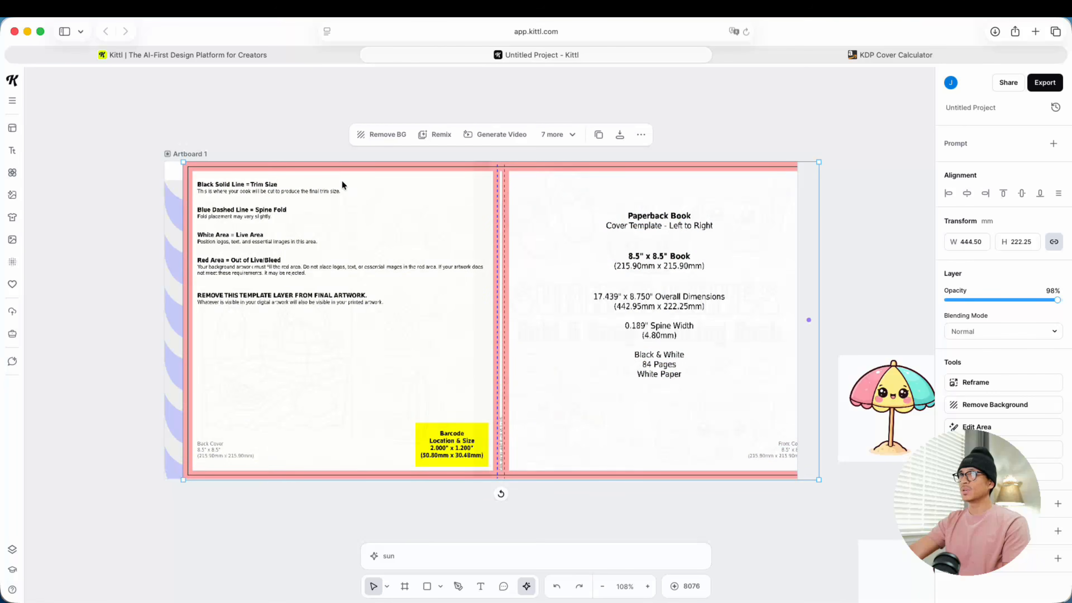
mouse_move(344, 170)
mouse_down()
mouse_move(348, 179)
mouse_move(331, 181)
mouse_up()
key(Delete)
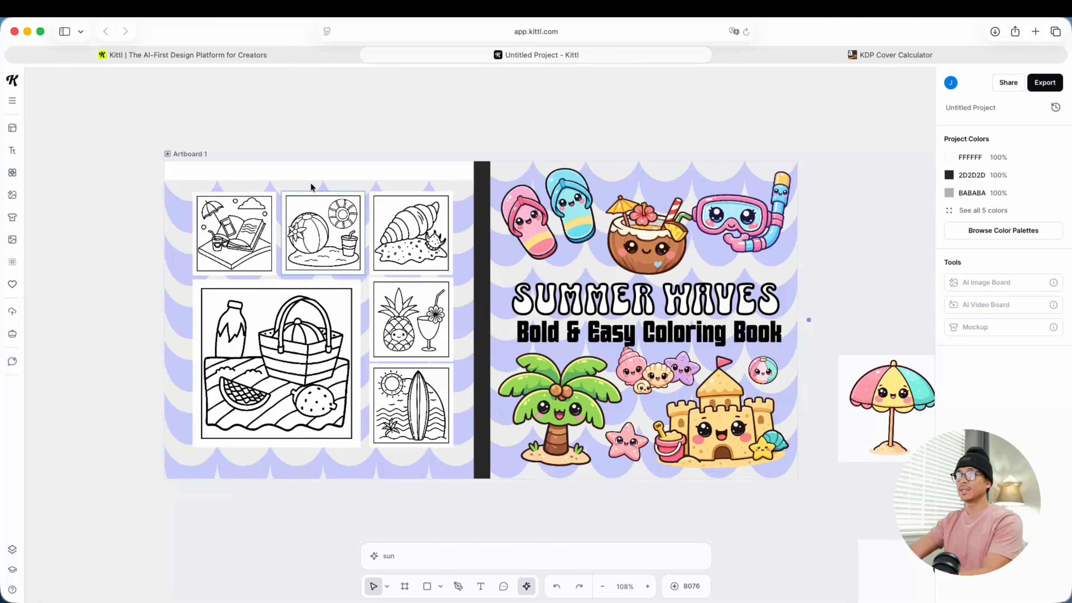
drag(263, 177, 259, 167)
click(554, 118)
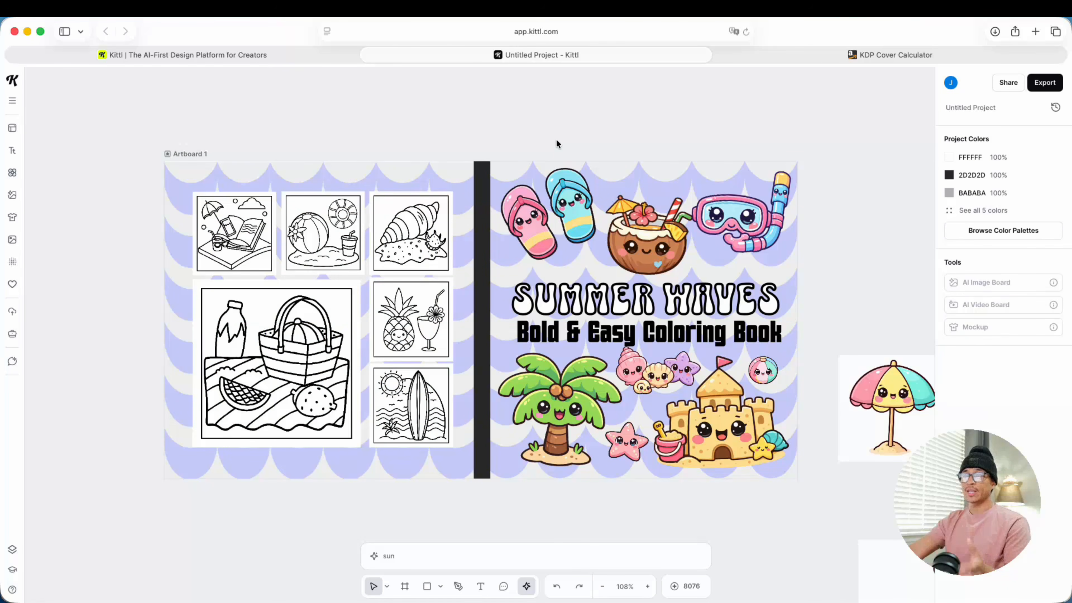
Step: Export Artboard 1 as a 300 dpi PDF in CMYK color with Optimize Quality enabled
click(197, 153)
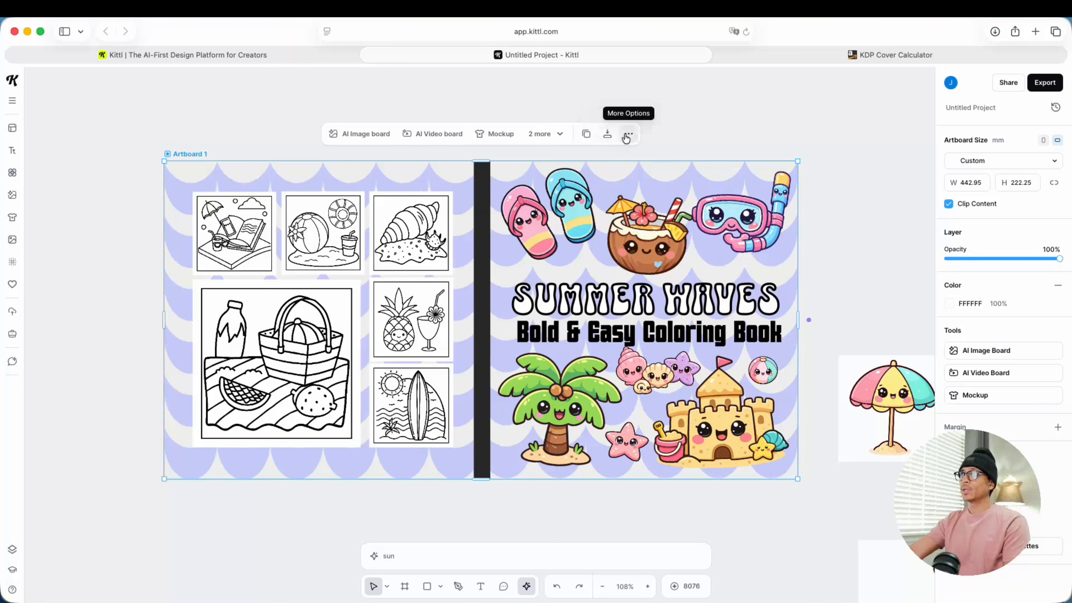
click(607, 134)
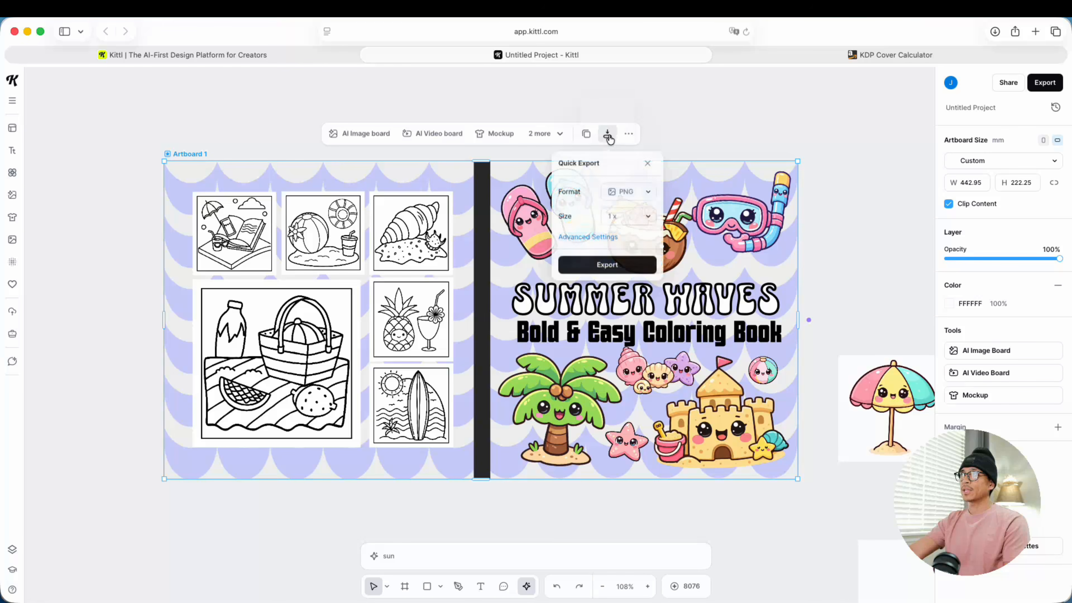
click(629, 192)
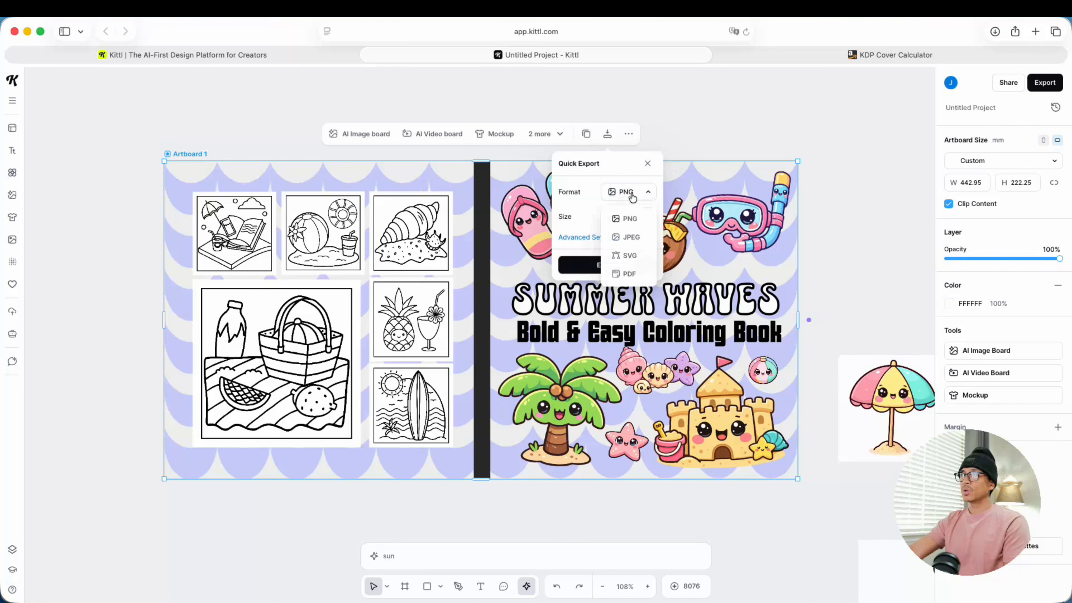
click(628, 274)
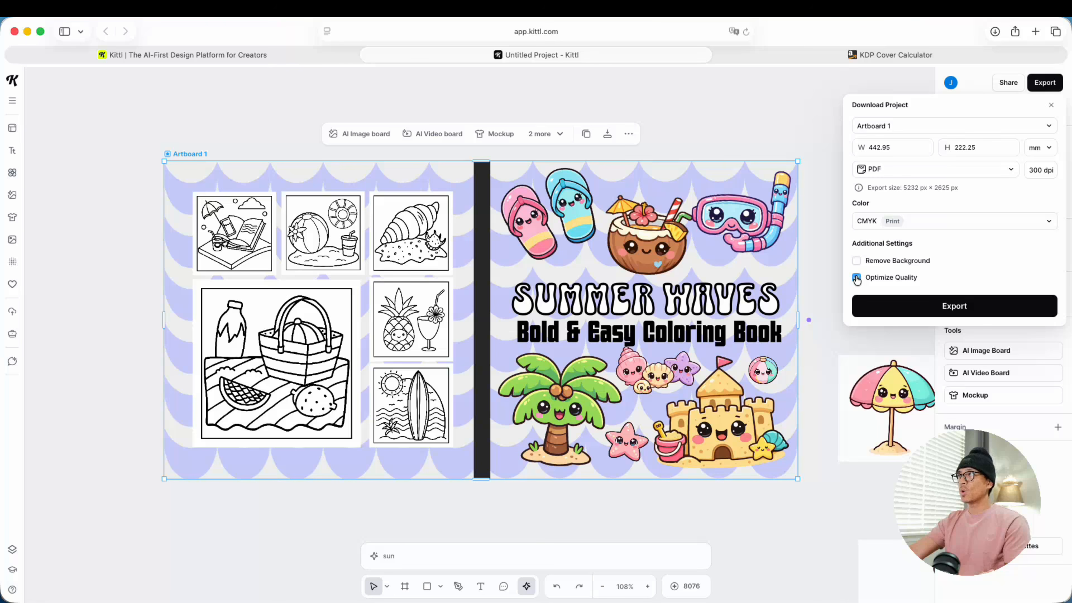
click(965, 305)
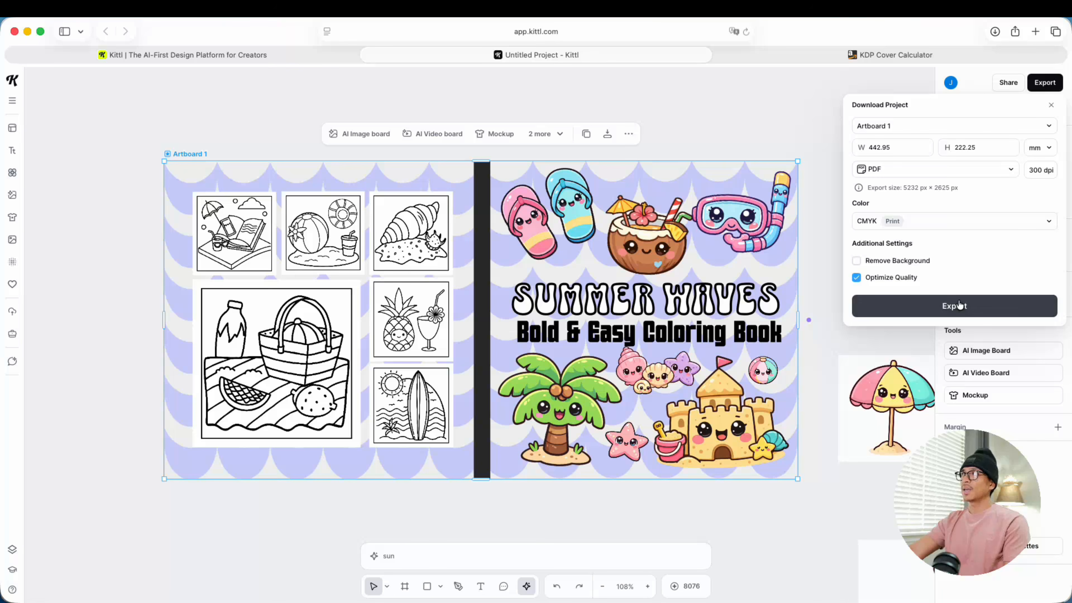